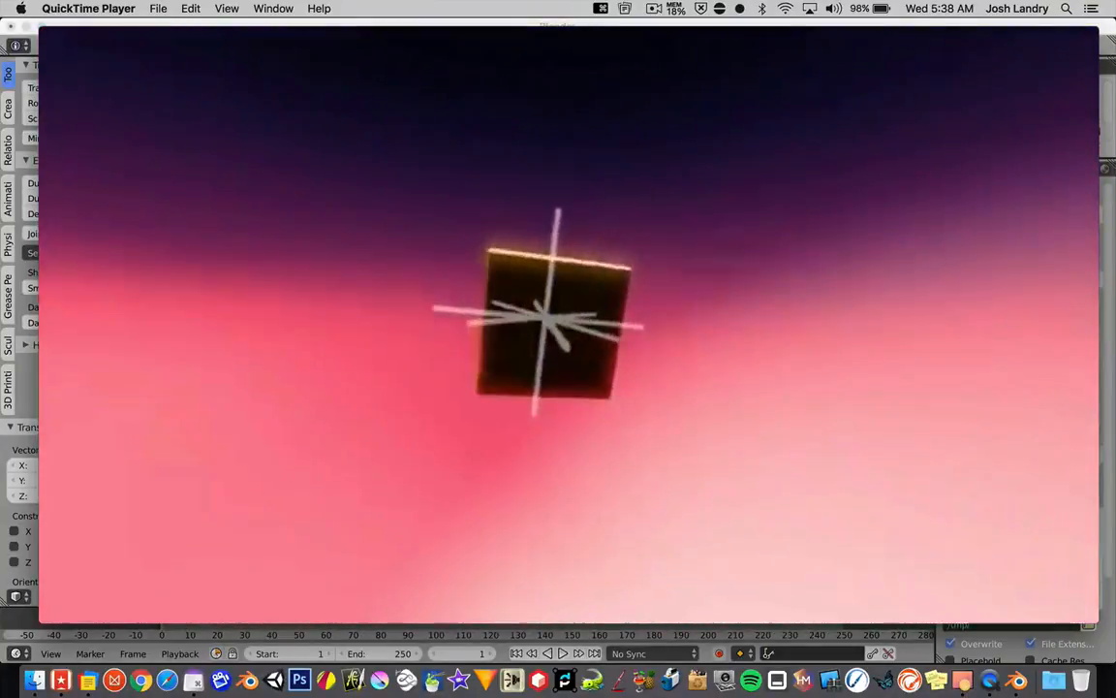
Step: Quit the preview video player and switch to Blender's default cube scene
{"action": "mouse_move", "coordinate": [460, 529]}
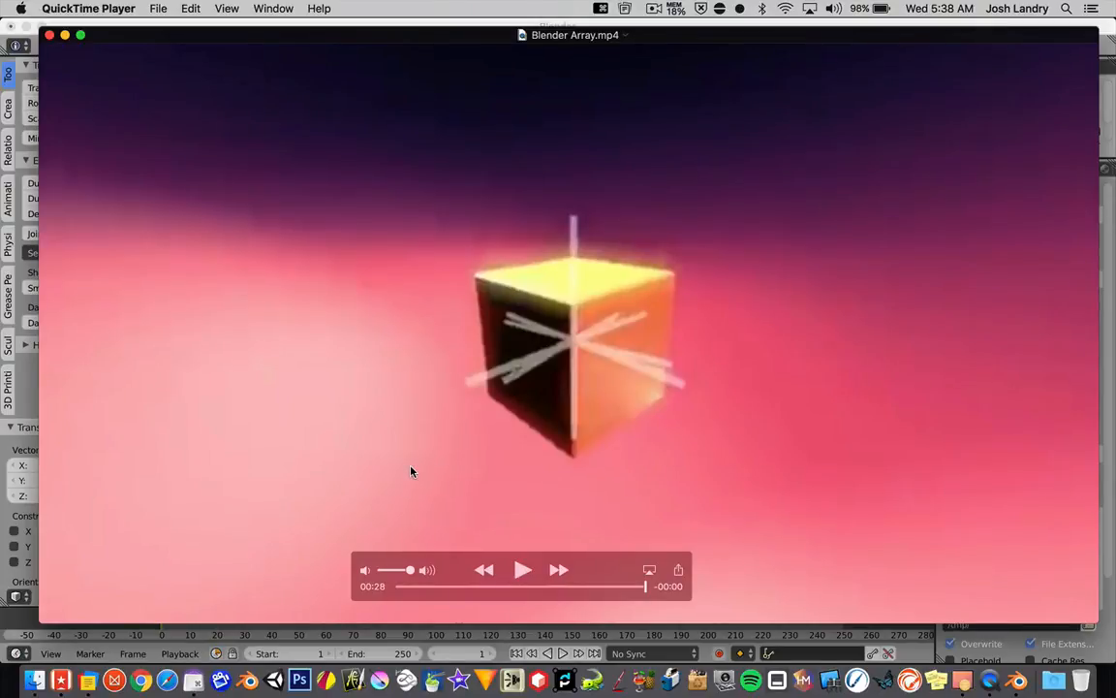
{"action": "key", "text": "super+q"}
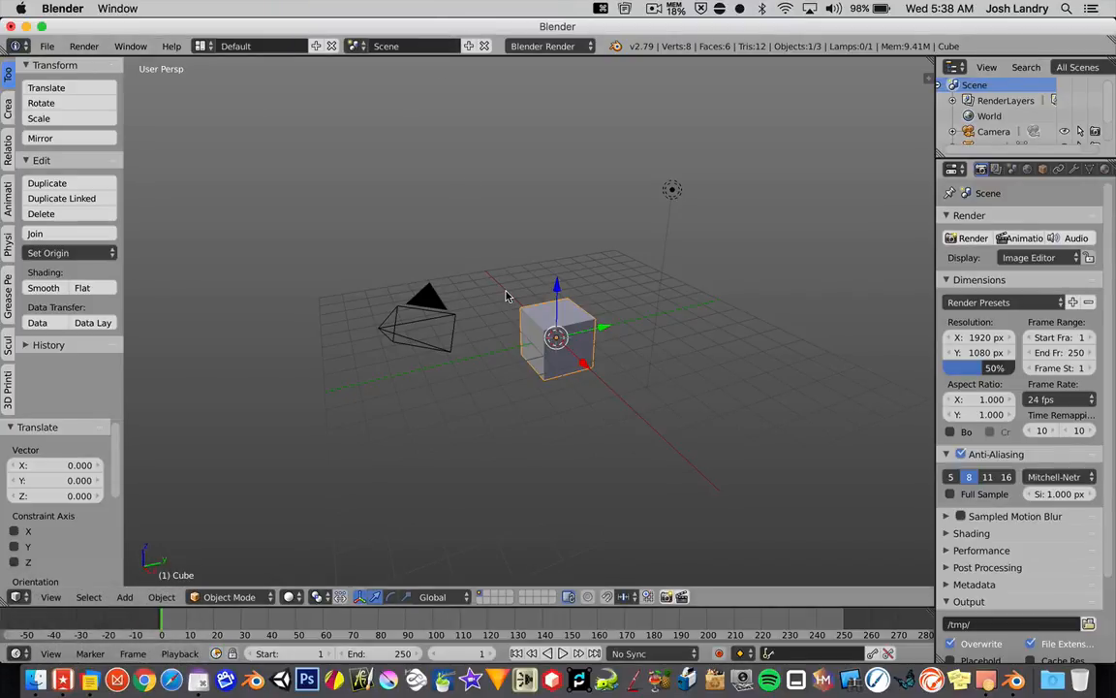
{"action": "scroll", "coordinate": [539, 339], "scroll_direction": "up", "scroll_amount": 3}
{"action": "scroll", "coordinate": [541, 339], "scroll_direction": "down", "scroll_amount": 3}
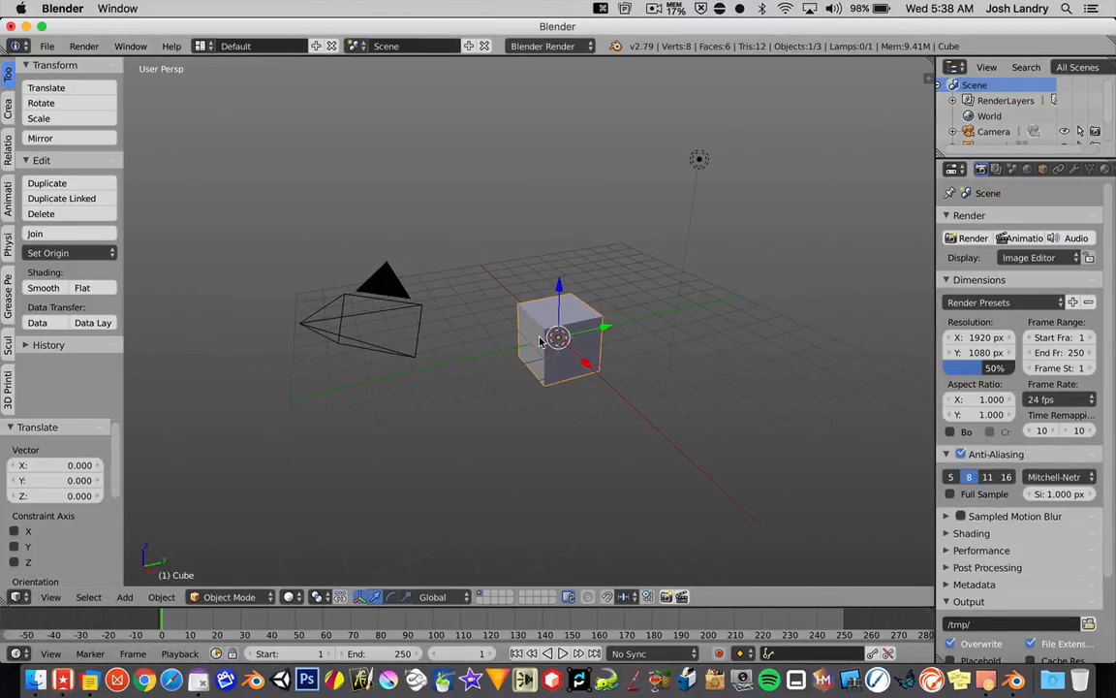
{"action": "scroll", "coordinate": [540, 339], "scroll_direction": "up", "scroll_amount": 4}
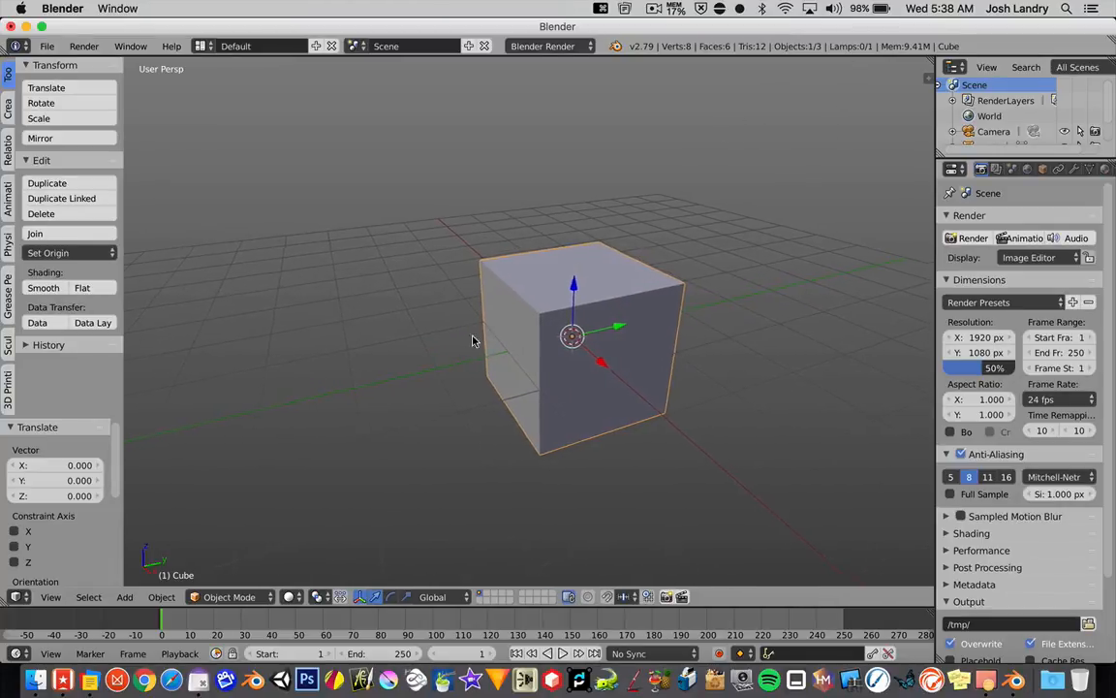
{"action": "middle_click_drag", "start_coordinate": [473, 341], "coordinate": [422, 336], "text": "shift"}
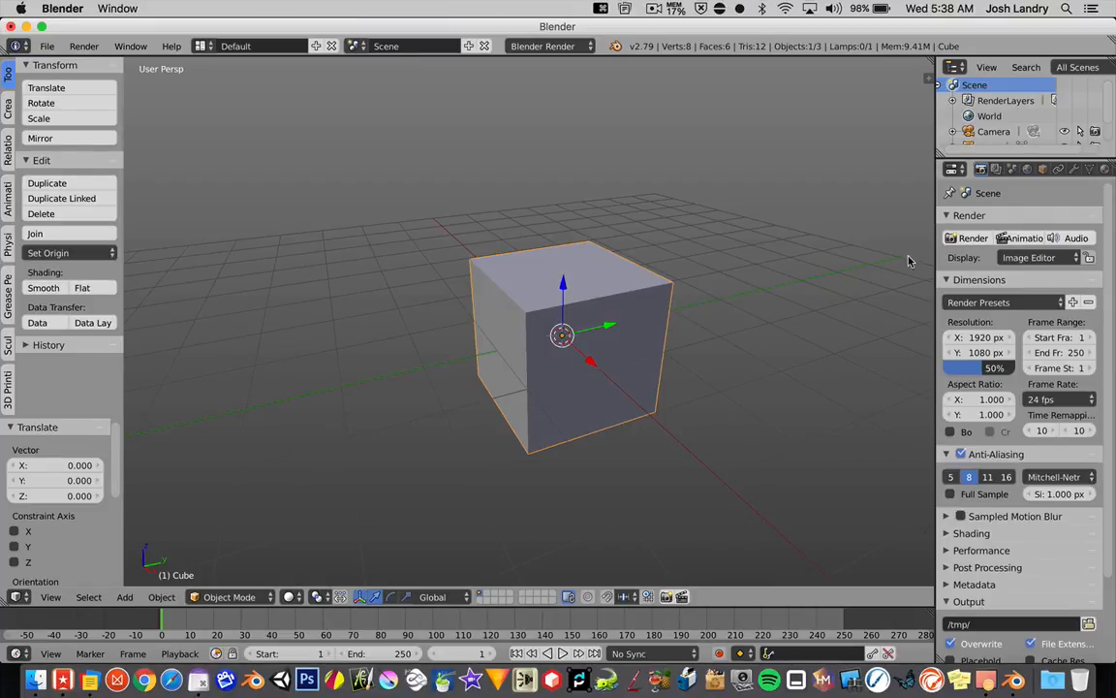
Step: Widen the properties area and add a Bevel modifier to the cube
{"action": "left_click_drag", "start_coordinate": [934, 256], "coordinate": [876, 250]}
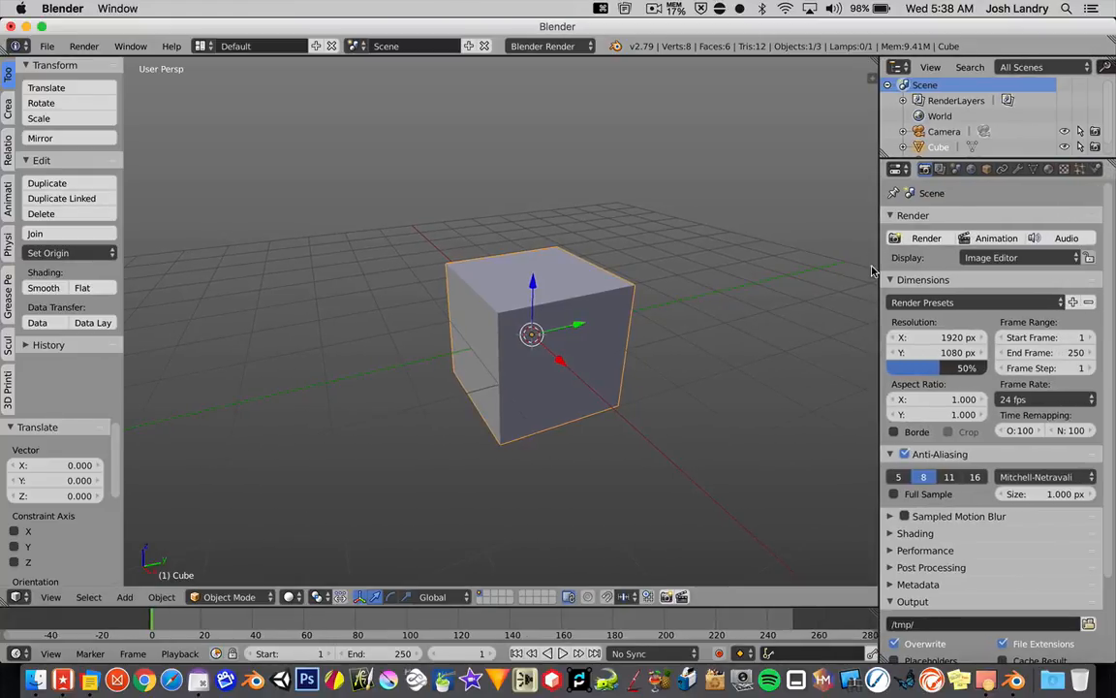
{"action": "left_click", "coordinate": [1017, 170]}
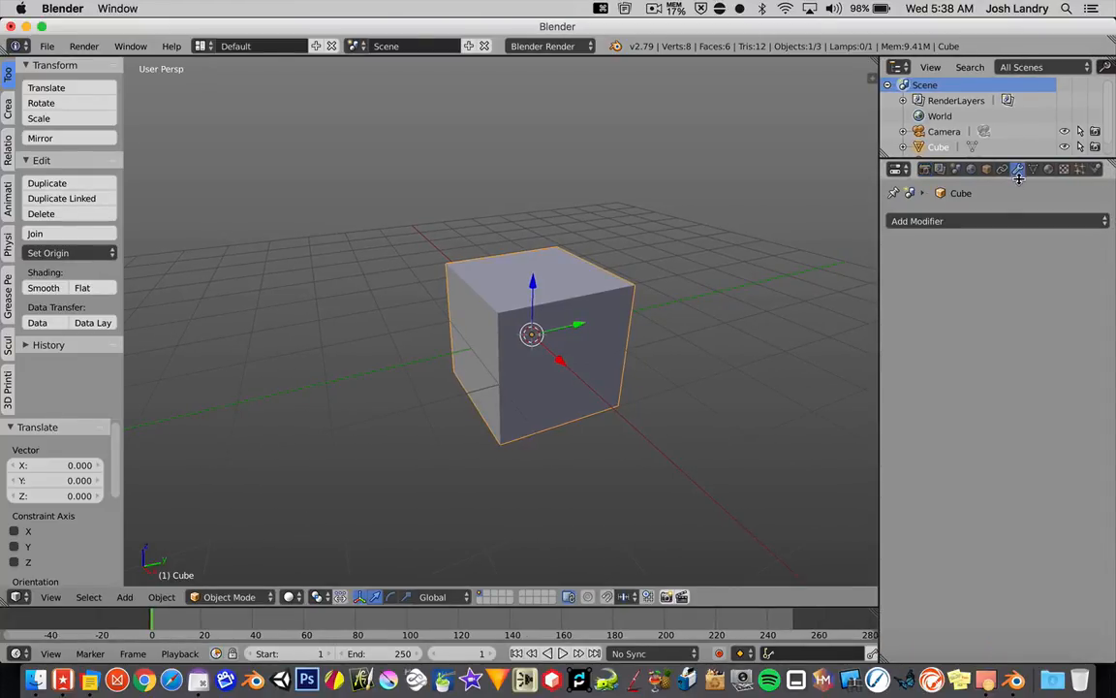
{"action": "left_click", "coordinate": [984, 222]}
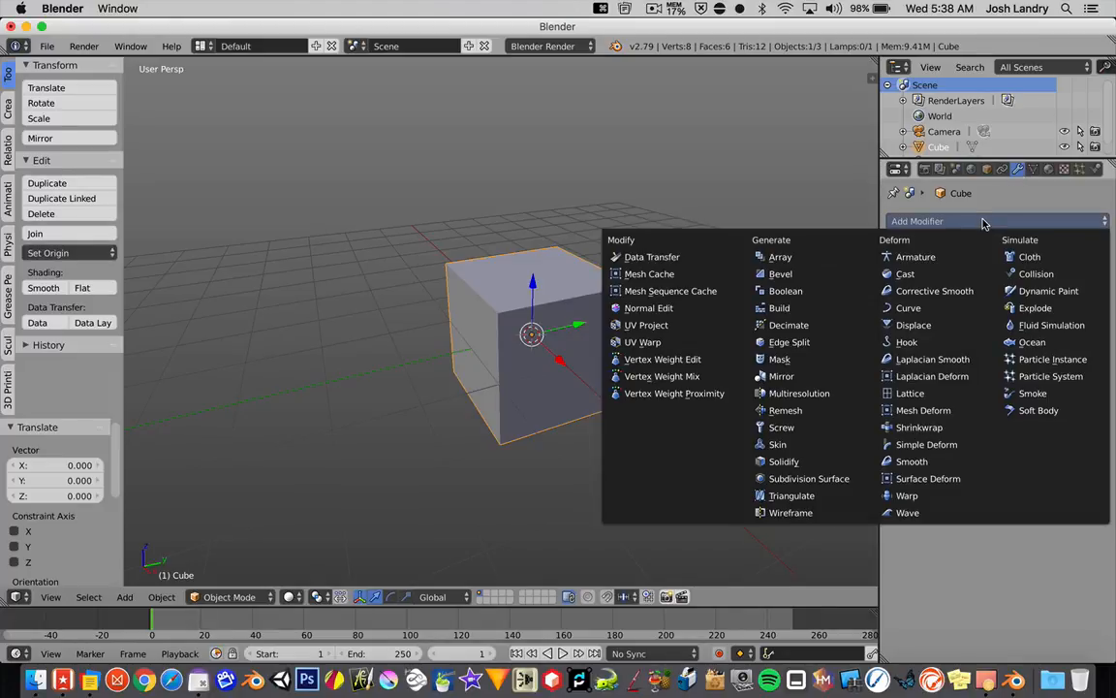
{"action": "left_click", "coordinate": [785, 273]}
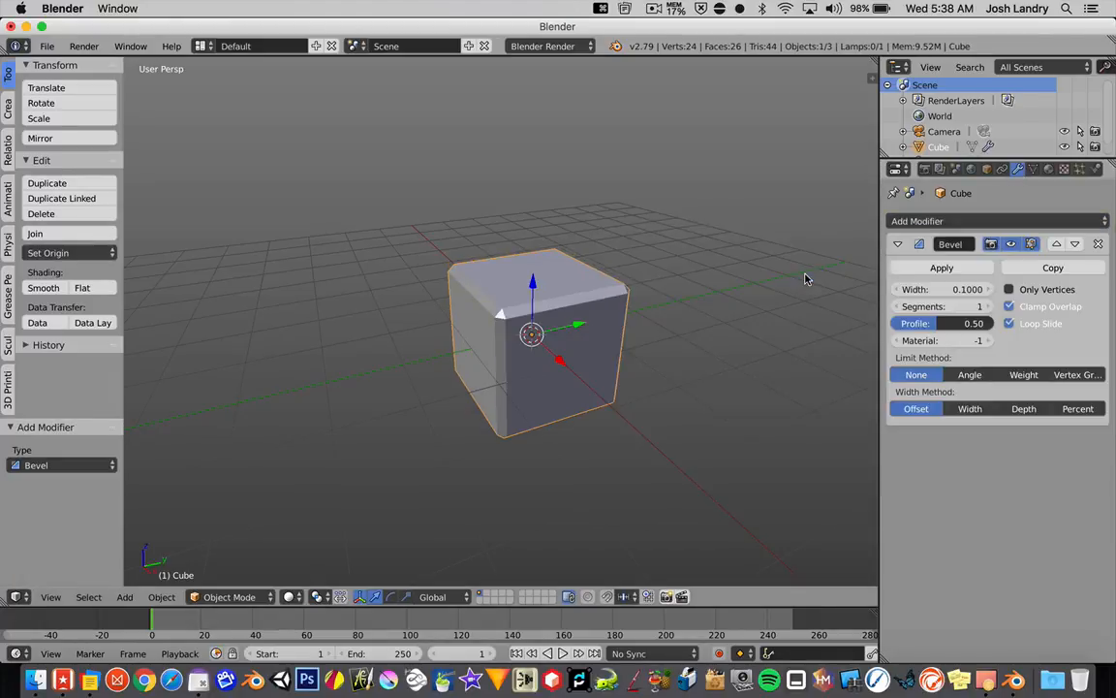
Step: Set the cube's Bevel modifier width to 0.04
{"action": "scroll", "coordinate": [588, 320], "scroll_direction": "up", "scroll_amount": 2}
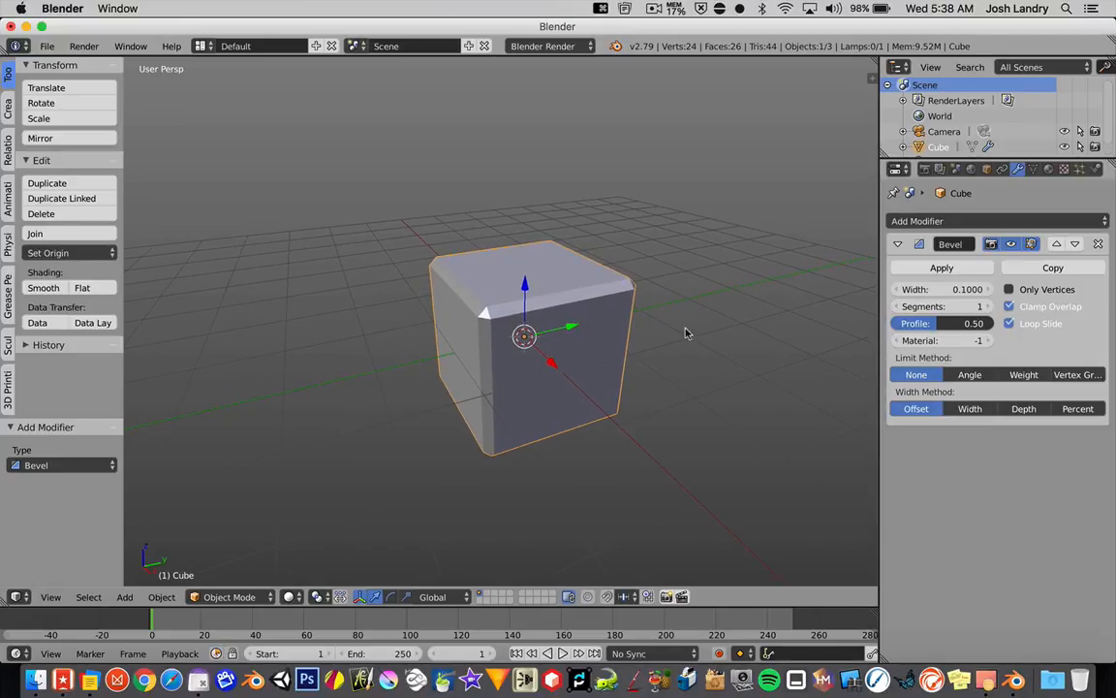
{"action": "mouse_move", "coordinate": [944, 289]}
{"action": "left_mouse_down"}
{"action": "mouse_move", "coordinate": [933, 289]}
{"action": "mouse_move", "coordinate": [975, 289]}
{"action": "mouse_move", "coordinate": [948, 288]}
{"action": "left_mouse_up"}
{"action": "left_click", "coordinate": [948, 287]}
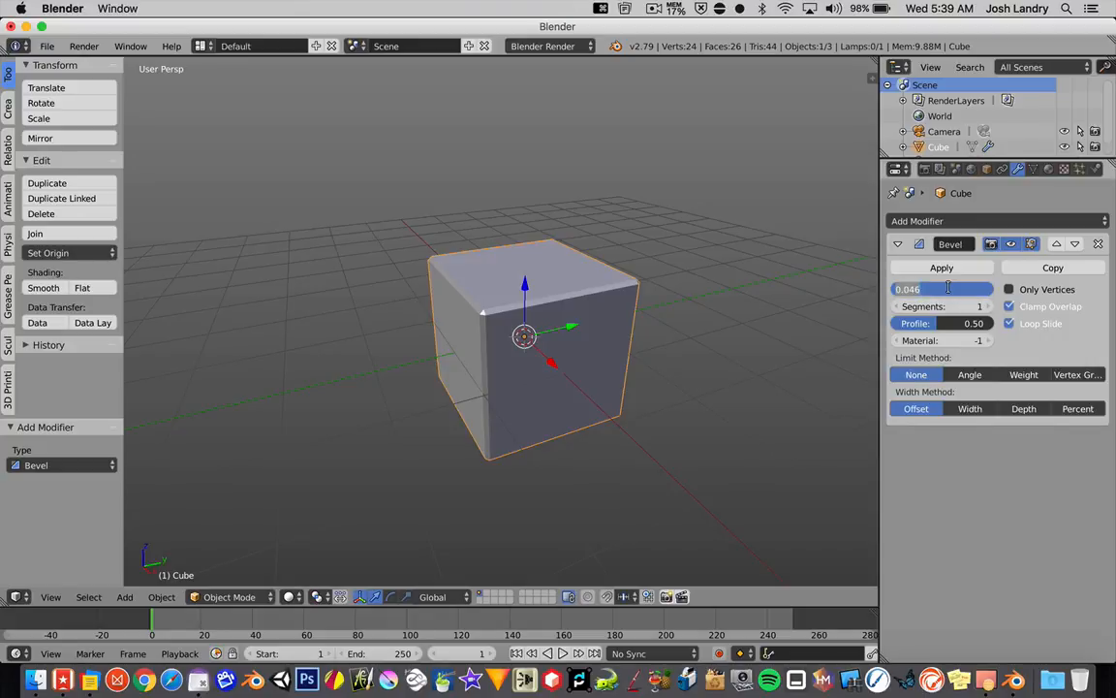
{"action": "type", "text": ".04"}
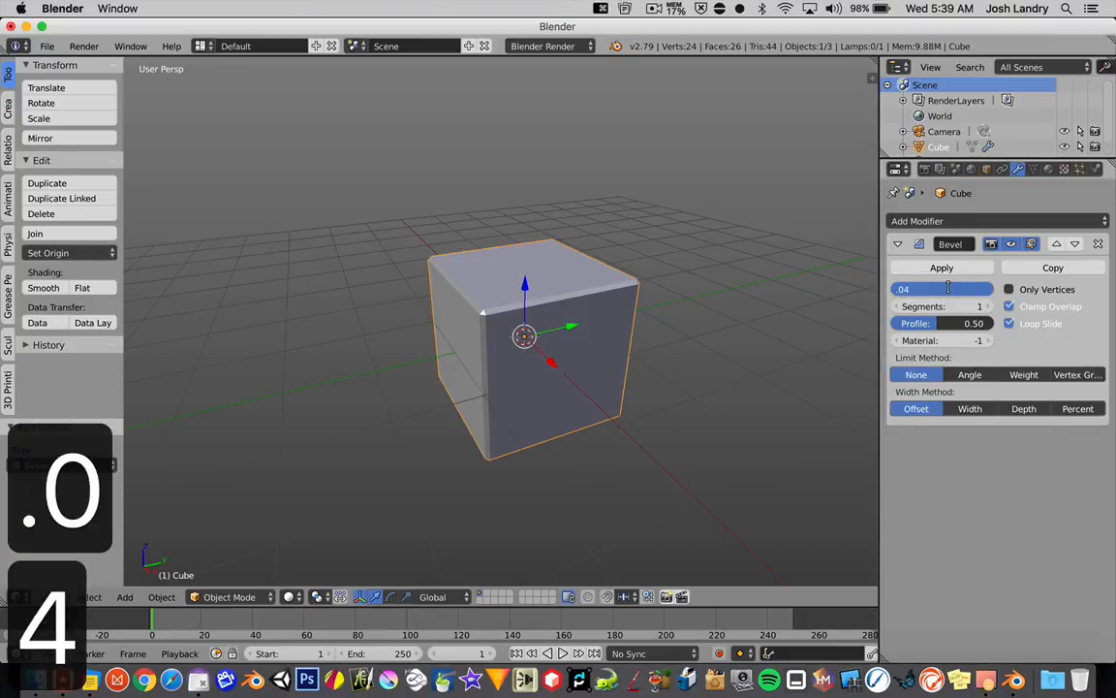
{"action": "key", "text": "Return"}
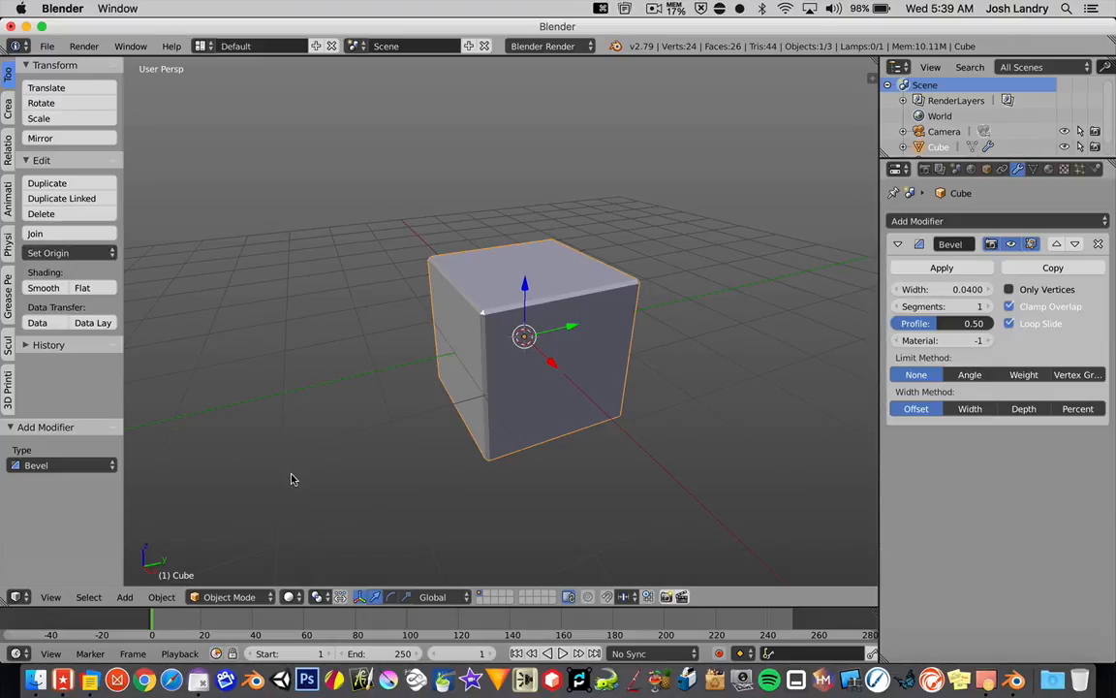
{"action": "key", "text": "g"}
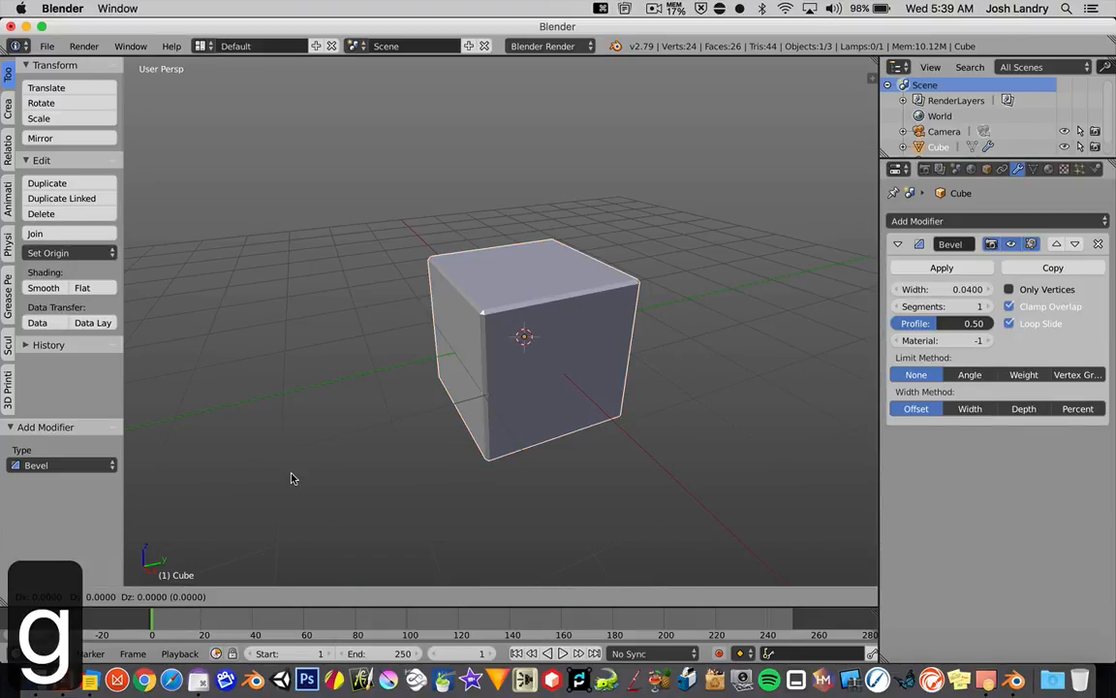
{"action": "left_click", "coordinate": [292, 474]}
{"action": "left_click_drag", "start_coordinate": [67, 574], "coordinate": [211, 423]}
{"action": "left_click", "coordinate": [289, 424]}
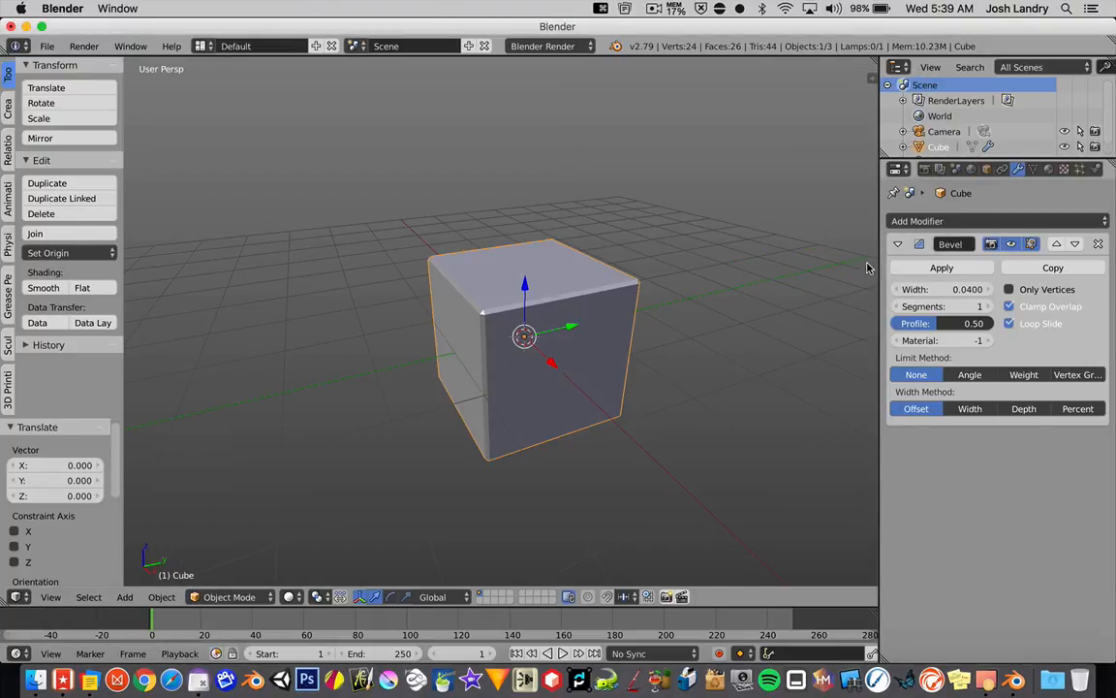
Step: Collapse the Bevel modifier's settings and reset the 3D cursor to the scene origin
{"action": "left_click", "coordinate": [898, 244]}
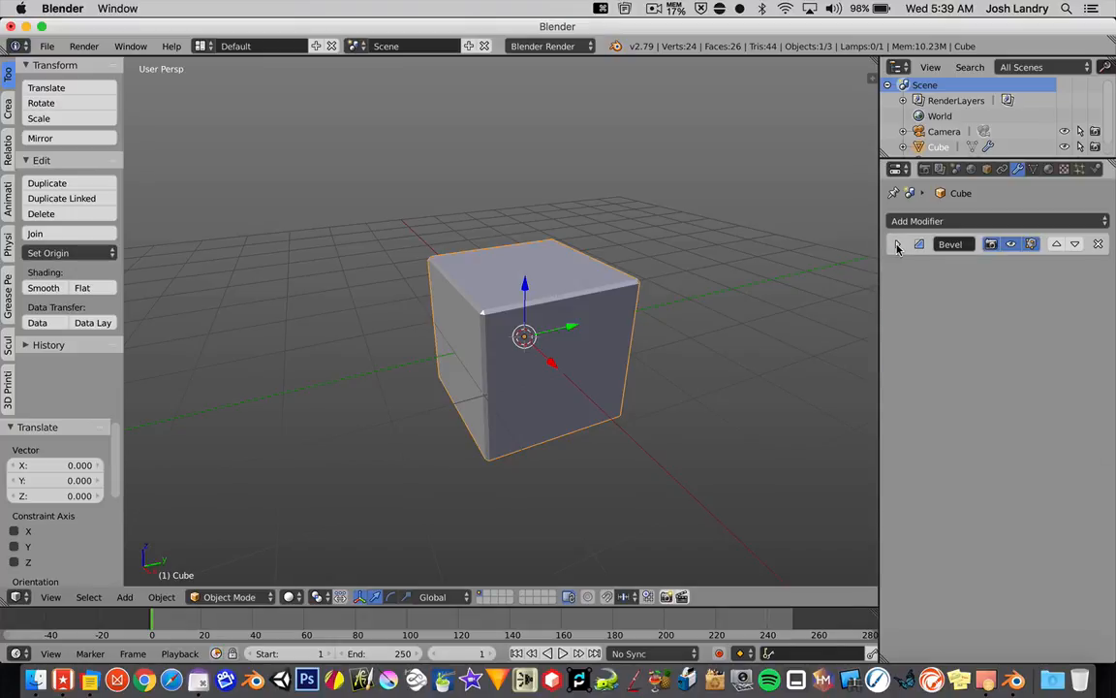
{"action": "scroll", "coordinate": [627, 327], "scroll_direction": "down", "scroll_amount": 1}
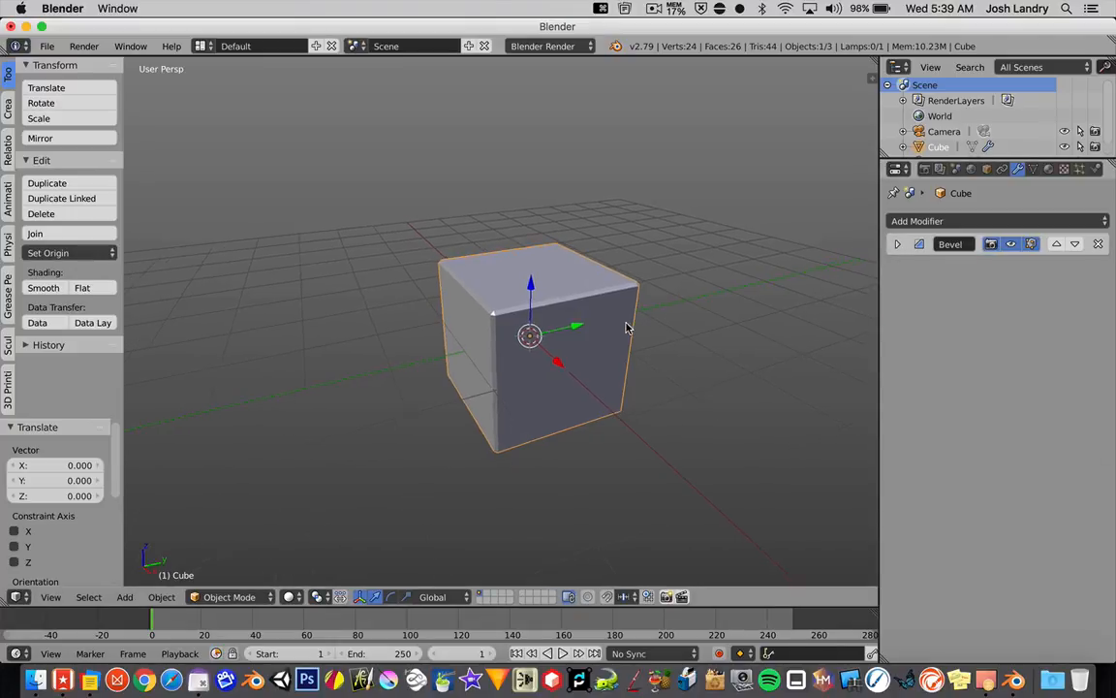
{"action": "scroll", "coordinate": [627, 326], "scroll_direction": "down", "scroll_amount": 2}
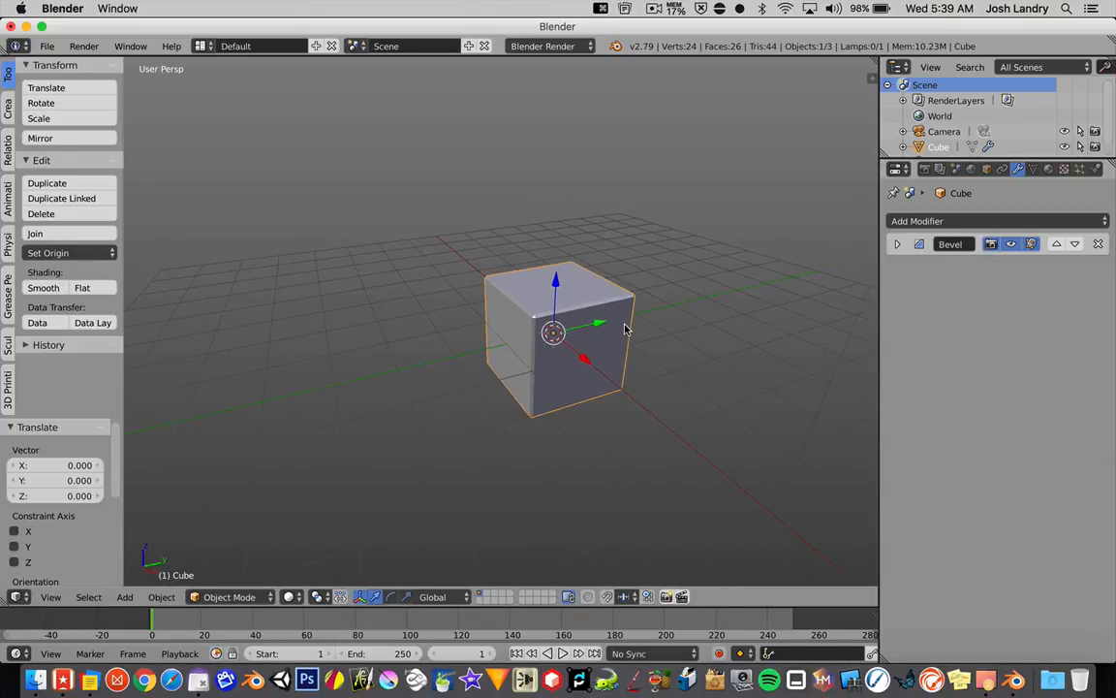
{"action": "middle_click_drag", "start_coordinate": [634, 328], "coordinate": [464, 331], "text": "shift"}
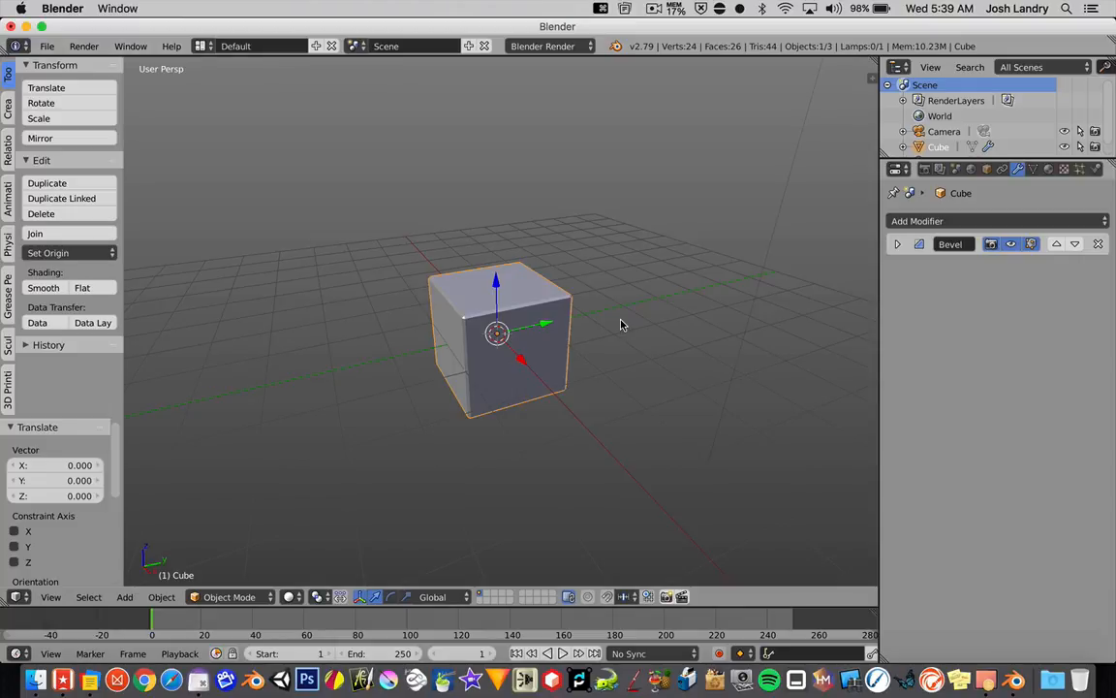
{"action": "key", "text": "shift+c"}
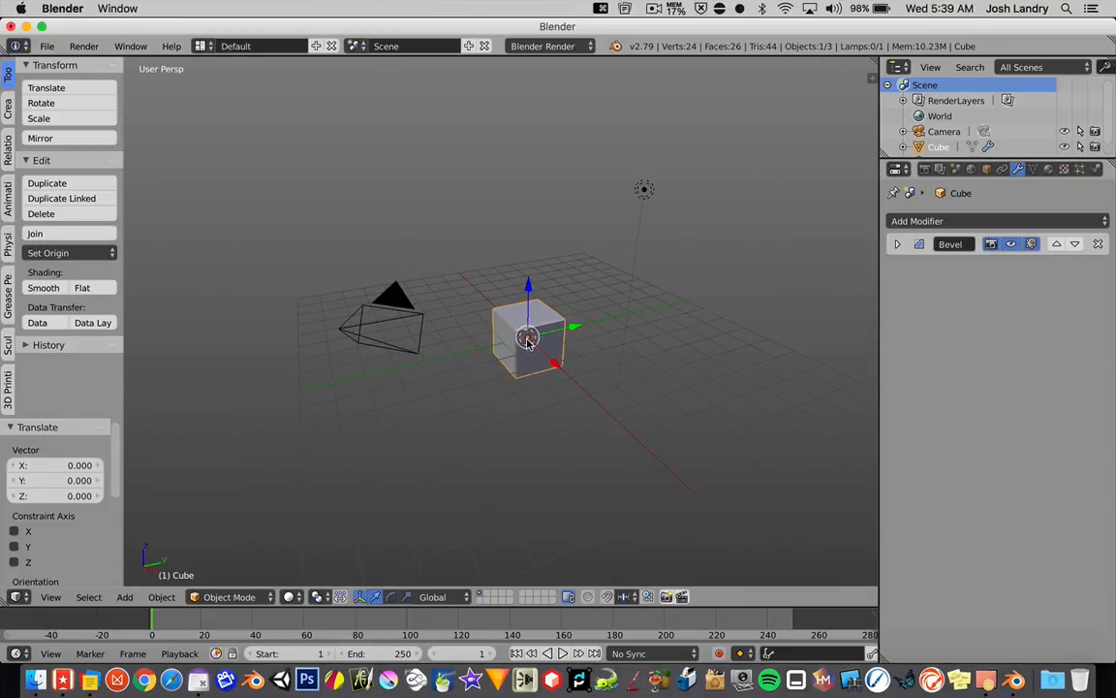
Step: Add a Plain Axes empty at the centre of the cube
{"action": "scroll", "coordinate": [527, 339], "scroll_direction": "up", "scroll_amount": 4}
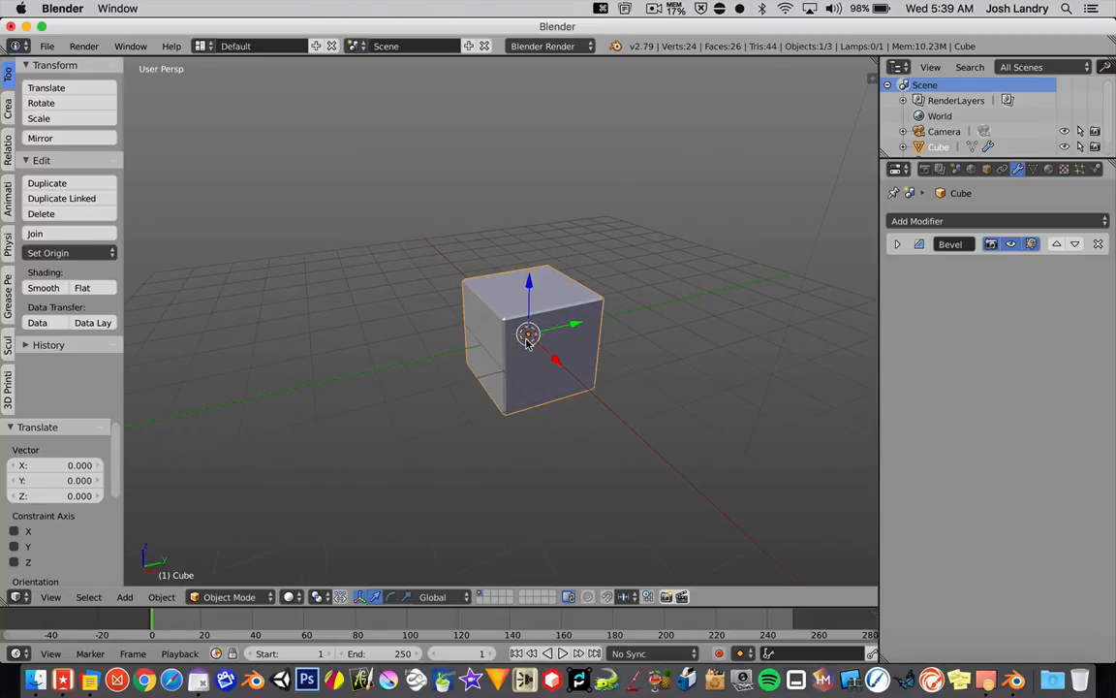
{"action": "key", "text": "shift+a"}
{"action": "mouse_move", "coordinate": [528, 344]}
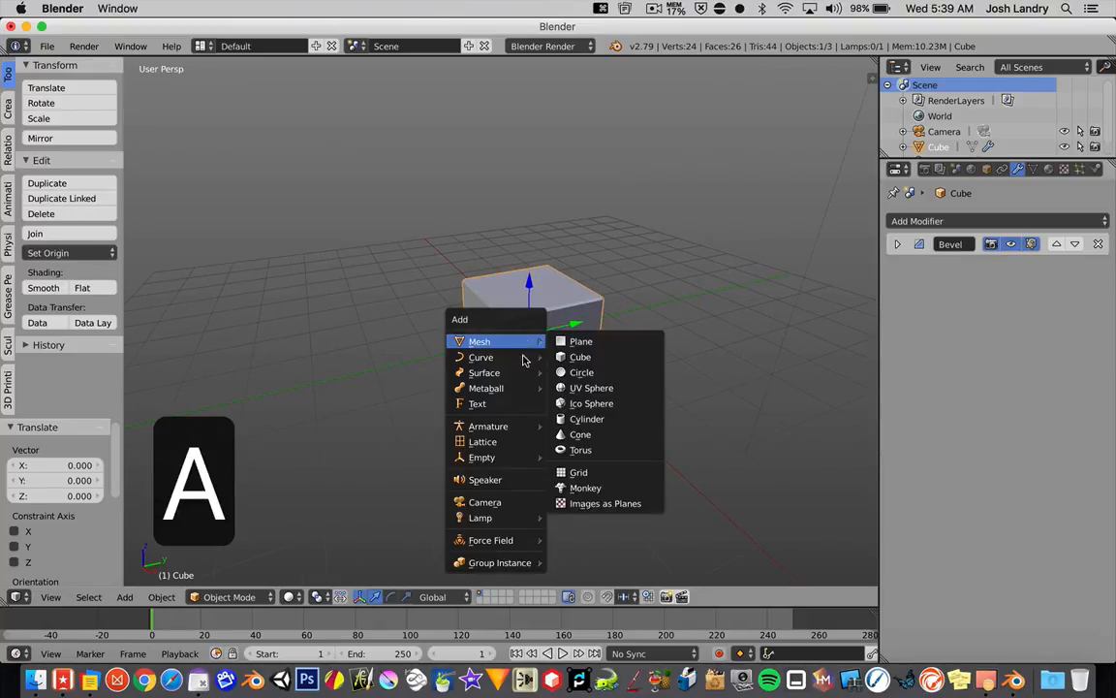
{"action": "mouse_move", "coordinate": [508, 461]}
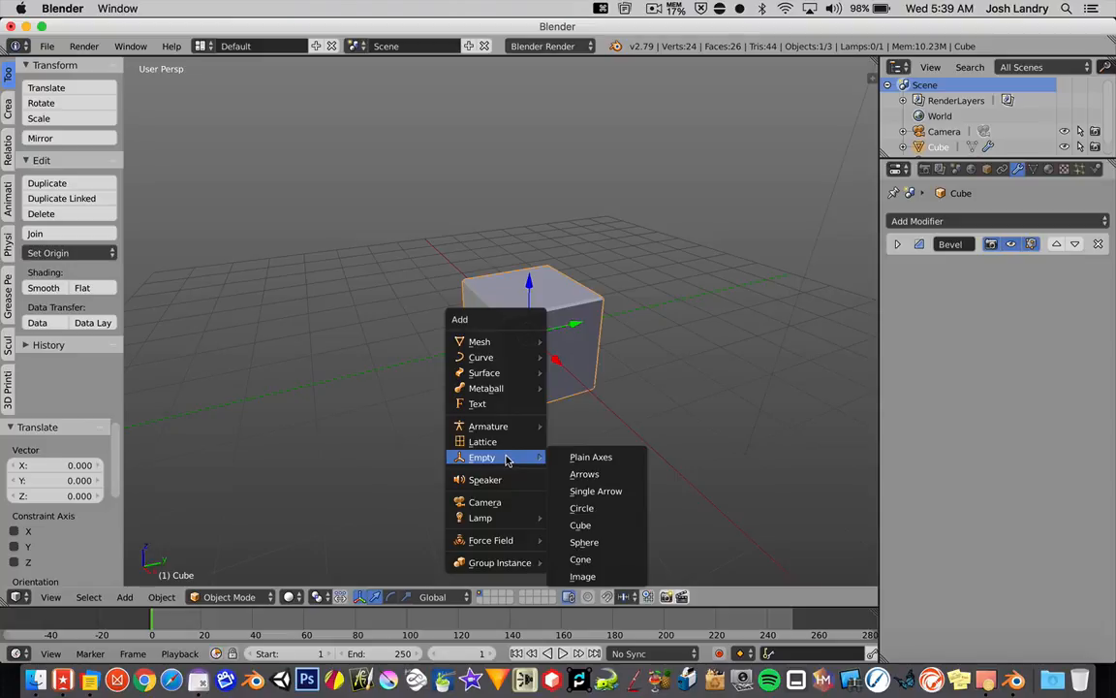
{"action": "left_click", "coordinate": [575, 458]}
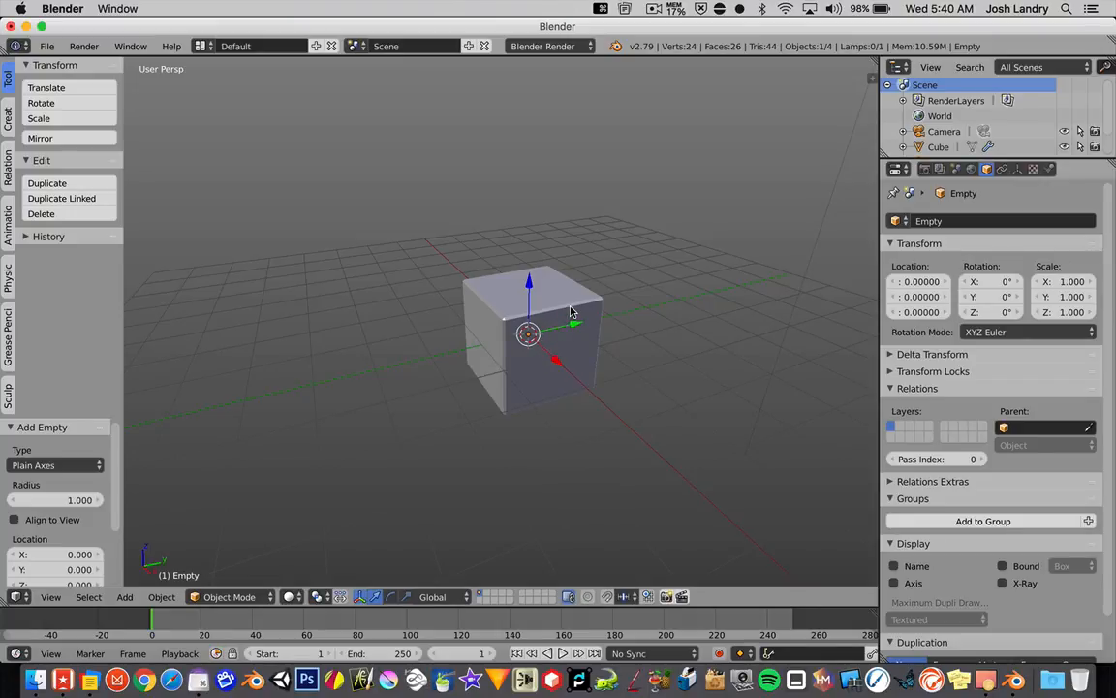
Step: Switch the viewport to wireframe shading to inspect the empty inside the cube
{"action": "key", "text": "z"}
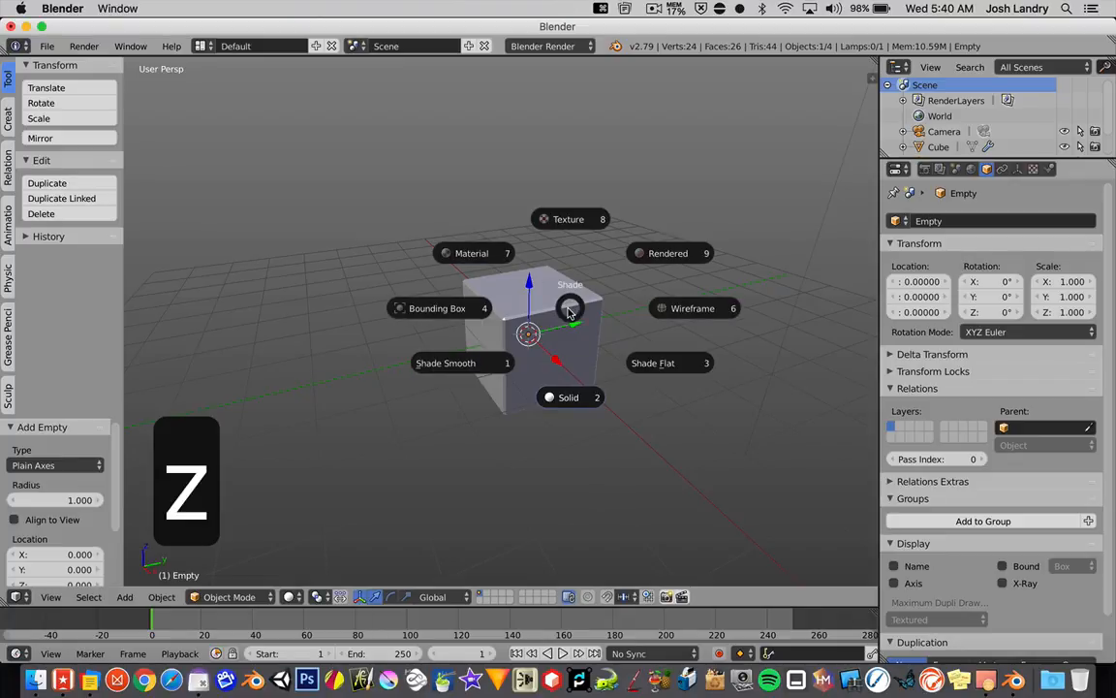
{"action": "left_click", "coordinate": [668, 310]}
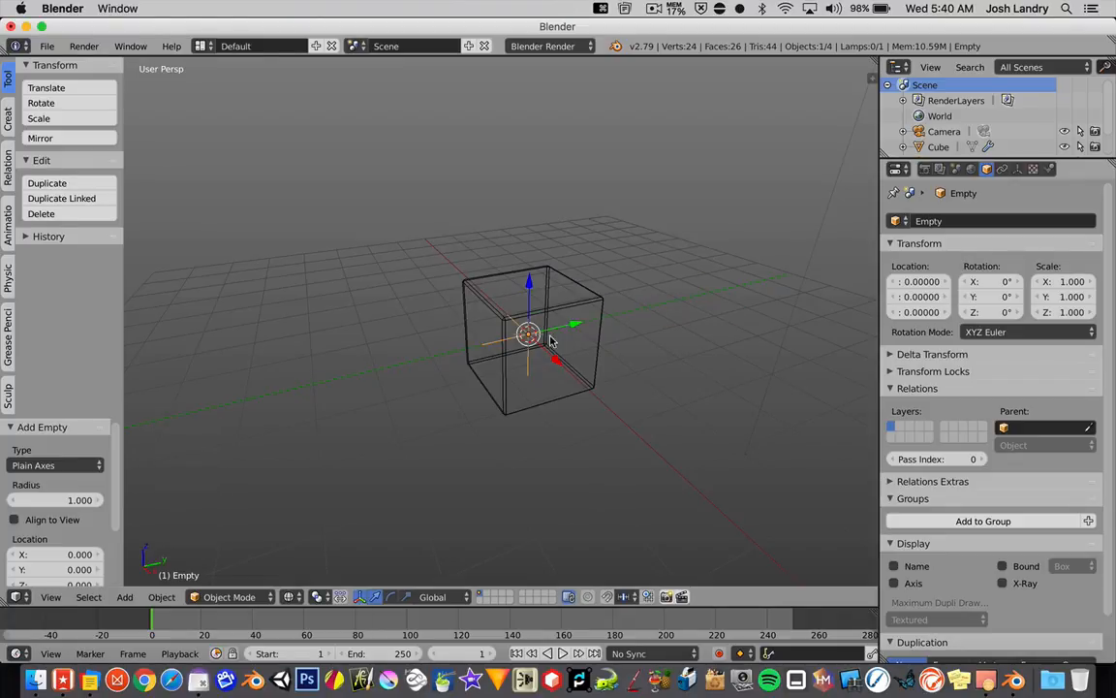
{"action": "scroll", "coordinate": [554, 330], "scroll_direction": "up", "scroll_amount": 5}
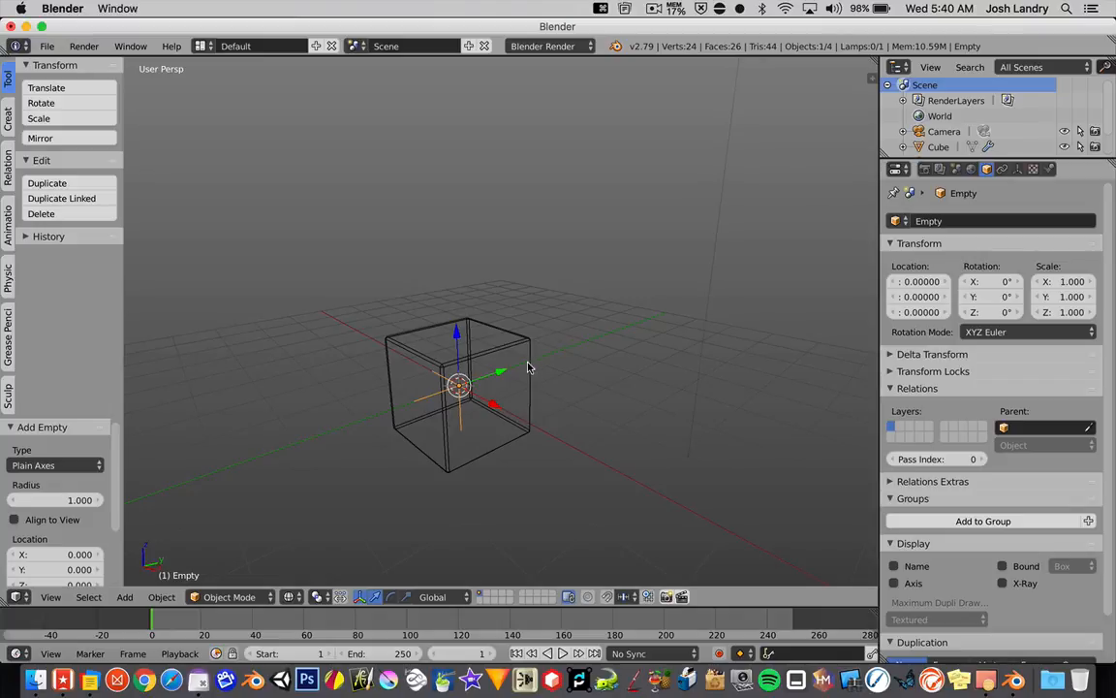
{"action": "scroll", "coordinate": [528, 367], "scroll_direction": "down", "scroll_amount": 3}
{"action": "scroll", "coordinate": [563, 305], "scroll_direction": "down", "scroll_amount": 3}
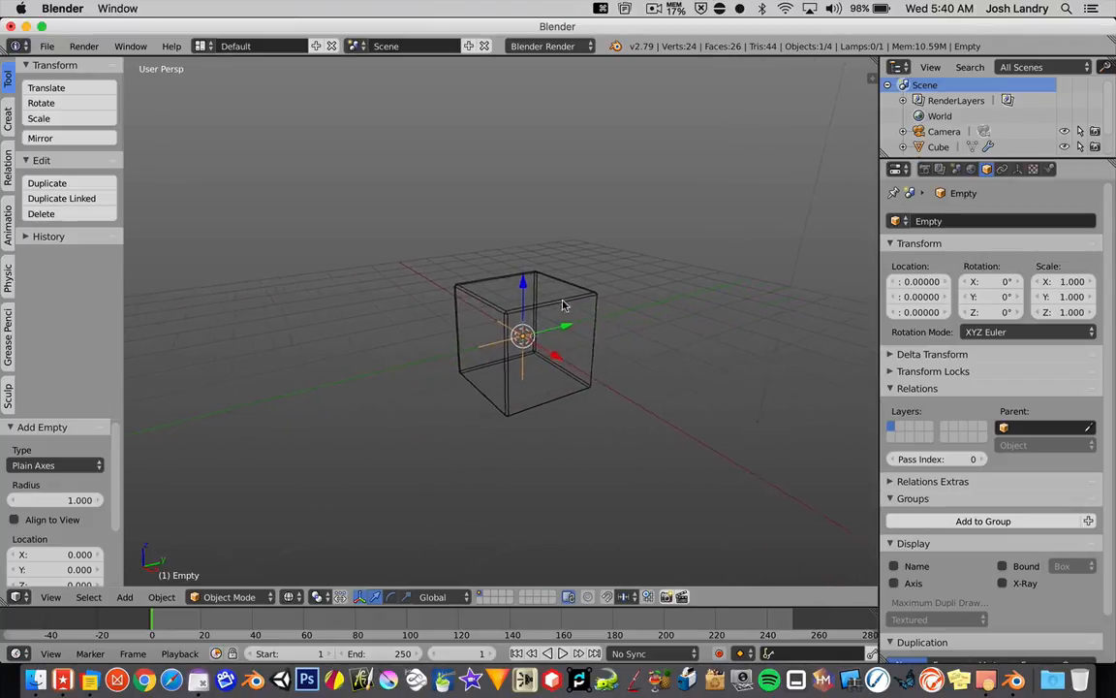
{"action": "scroll", "coordinate": [564, 305], "scroll_direction": "left", "scroll_amount": 2}
{"action": "scroll", "coordinate": [579, 341], "scroll_direction": "left", "scroll_amount": 4}
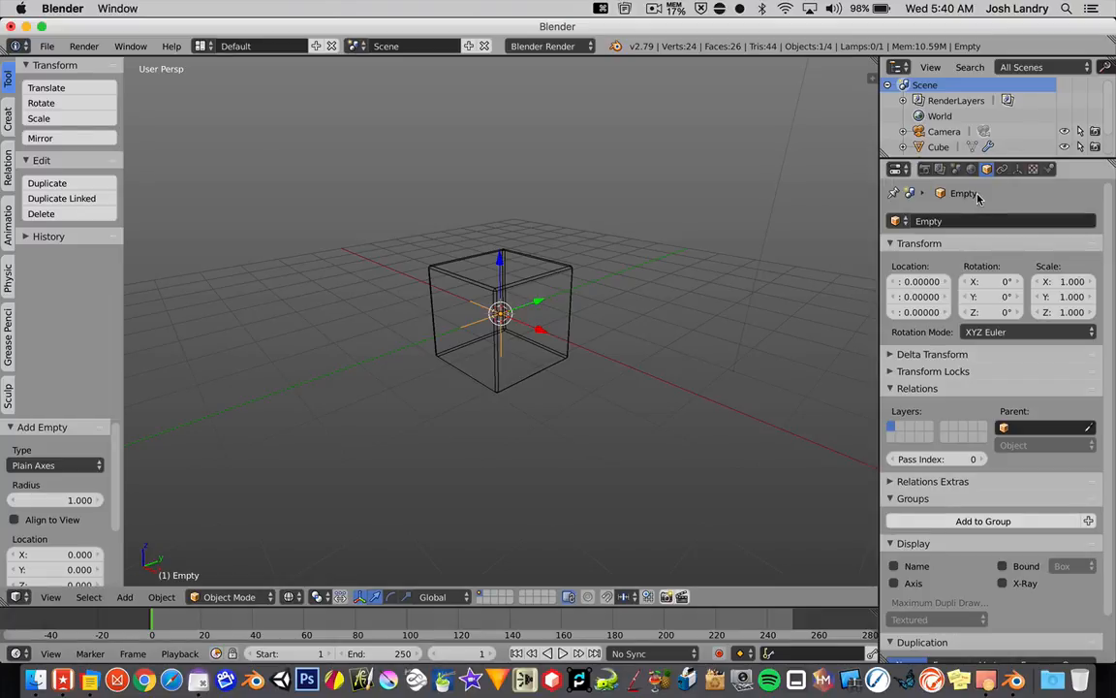
Step: Rename the empty object as "Empty 1"
{"action": "left_click", "coordinate": [956, 221]}
{"action": "left_click", "coordinate": [956, 221]}
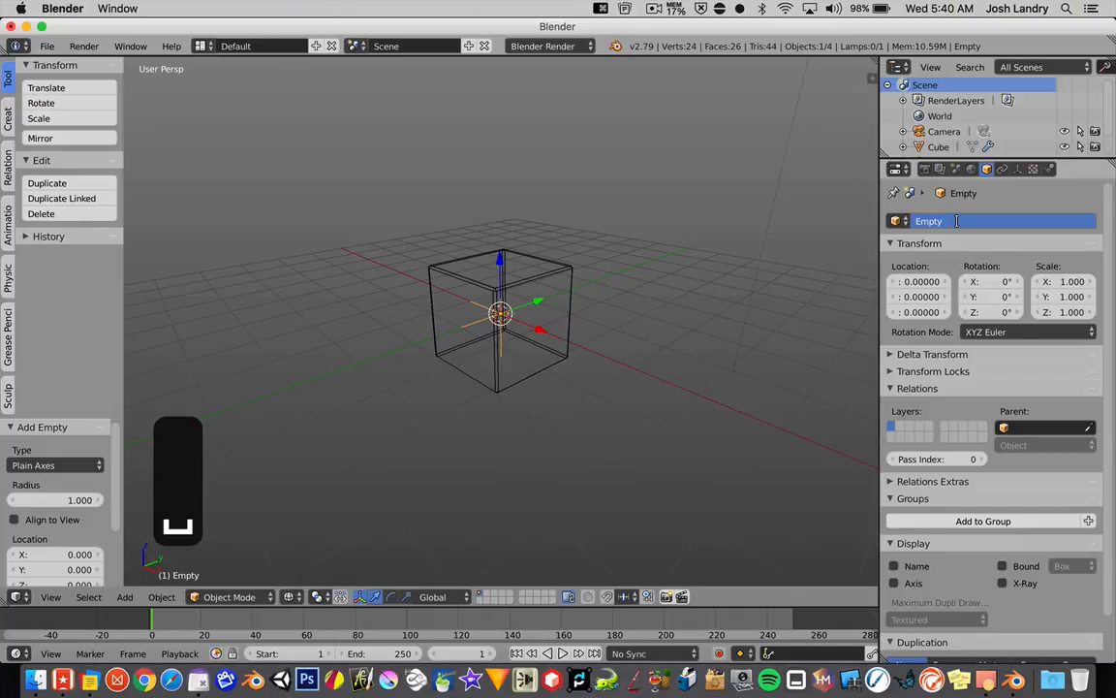
{"action": "type", "text": "1"}
{"action": "key", "text": "Return"}
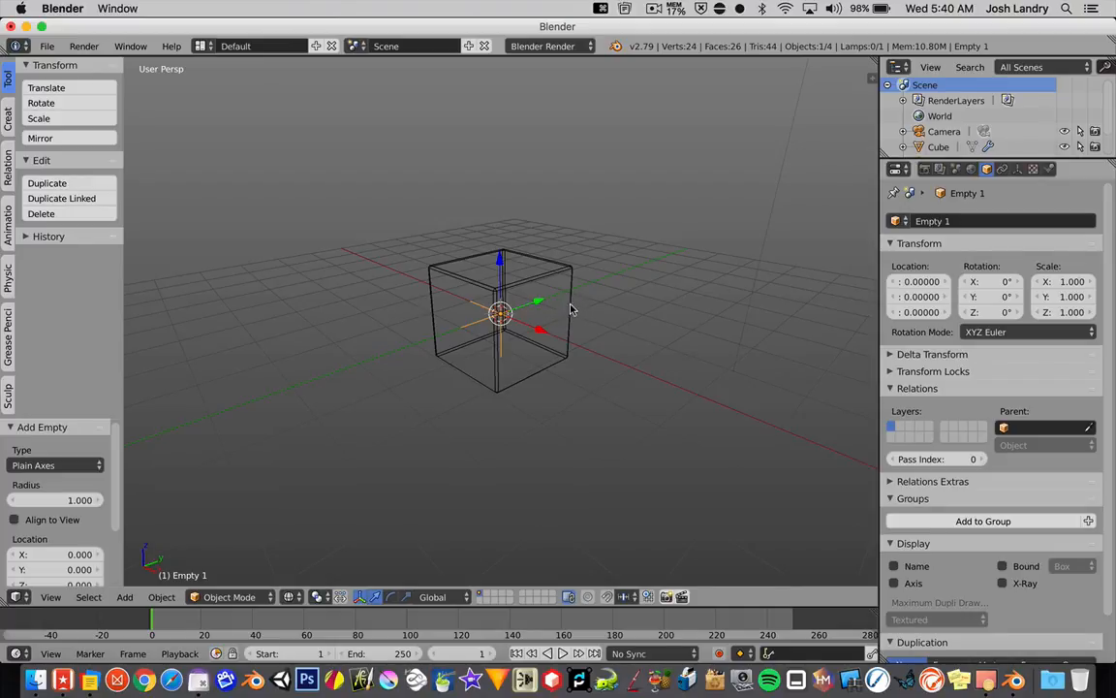
Step: Scale the empty up uniformly to about 2.6 so it extends beyond the cube, and return the viewport to solid shading
{"action": "key", "text": "s"}
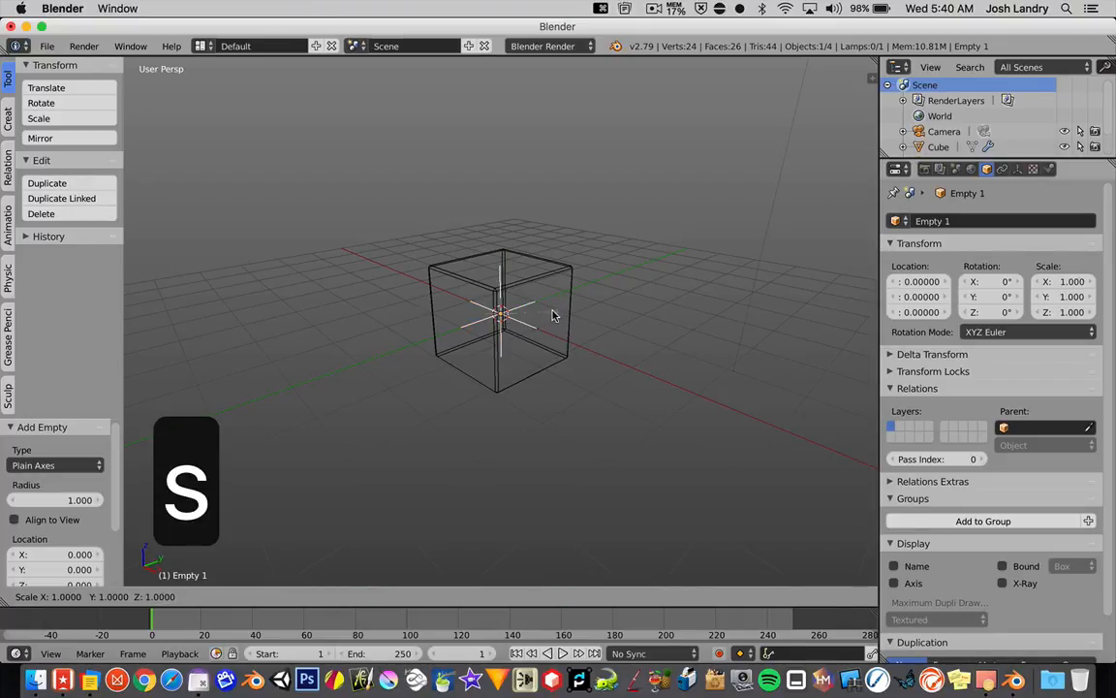
{"action": "left_click", "coordinate": [630, 317]}
{"action": "mouse_move", "coordinate": [561, 311]}
{"action": "middle_mouse_down"}
{"action": "mouse_move", "coordinate": [592, 313]}
{"action": "mouse_move", "coordinate": [567, 311]}
{"action": "middle_mouse_up"}
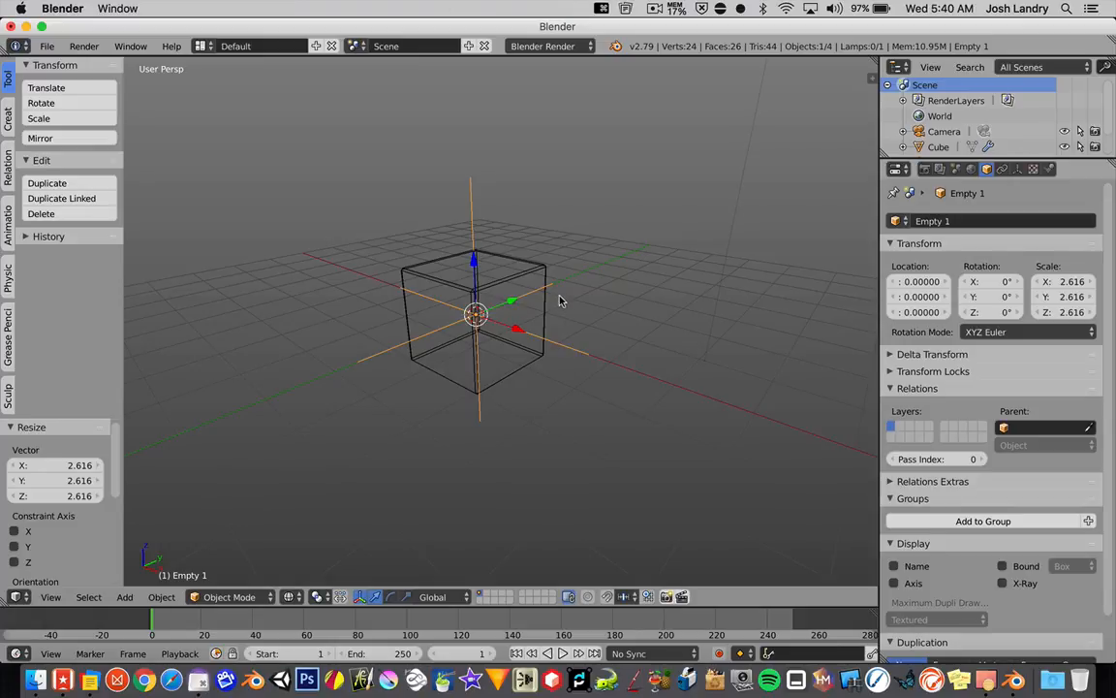
{"action": "key", "text": "z"}
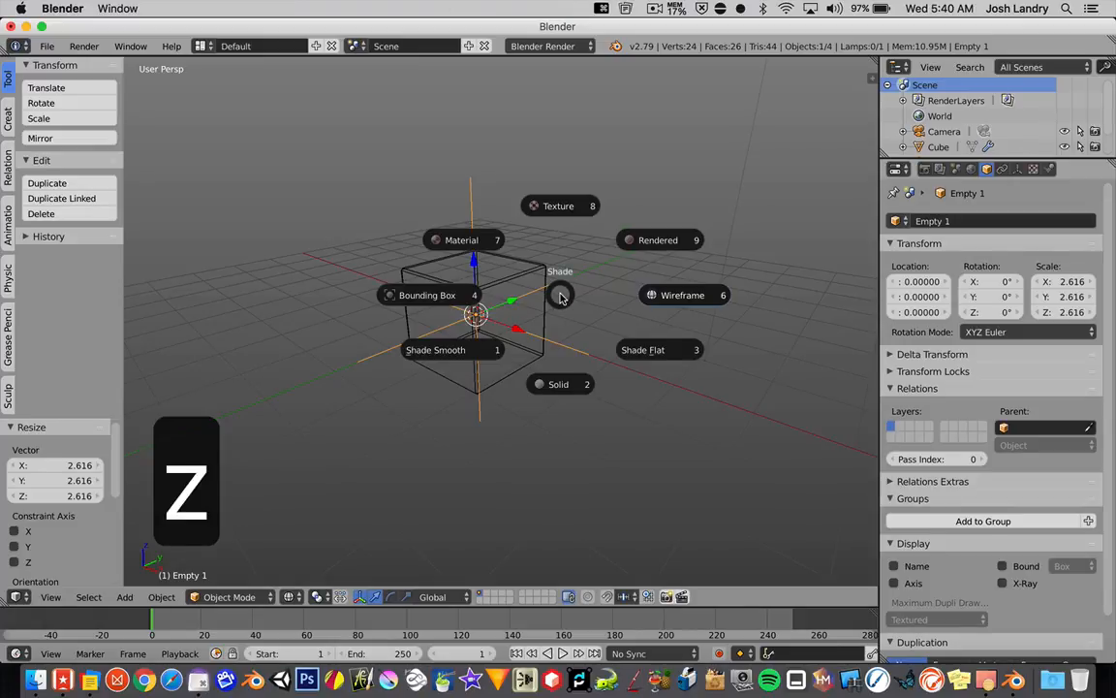
{"action": "left_click", "coordinate": [560, 383]}
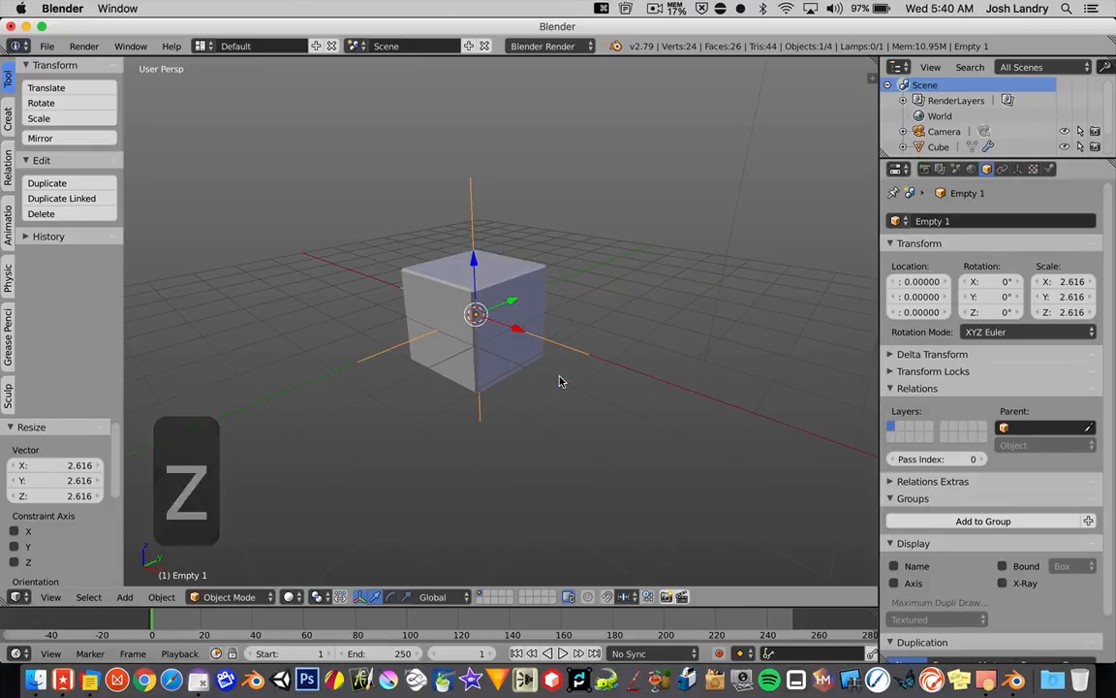
Step: Add an Array modifier to the bevelled cube
{"action": "scroll", "coordinate": [507, 332], "scroll_direction": "up", "scroll_amount": 2}
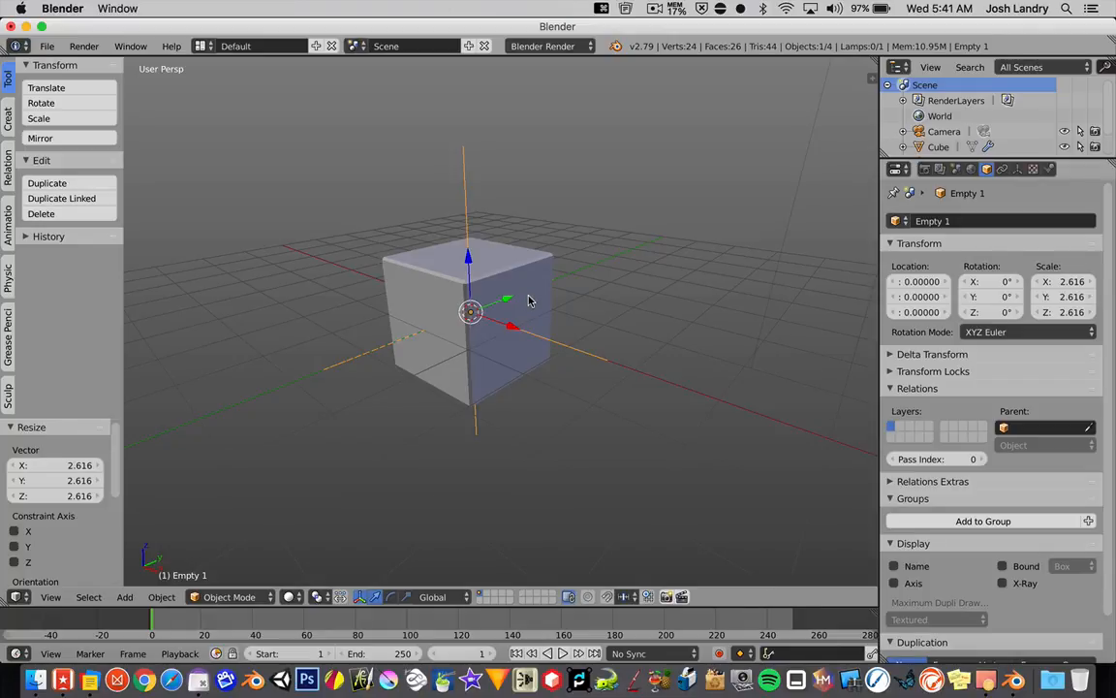
{"action": "right_click", "coordinate": [528, 301]}
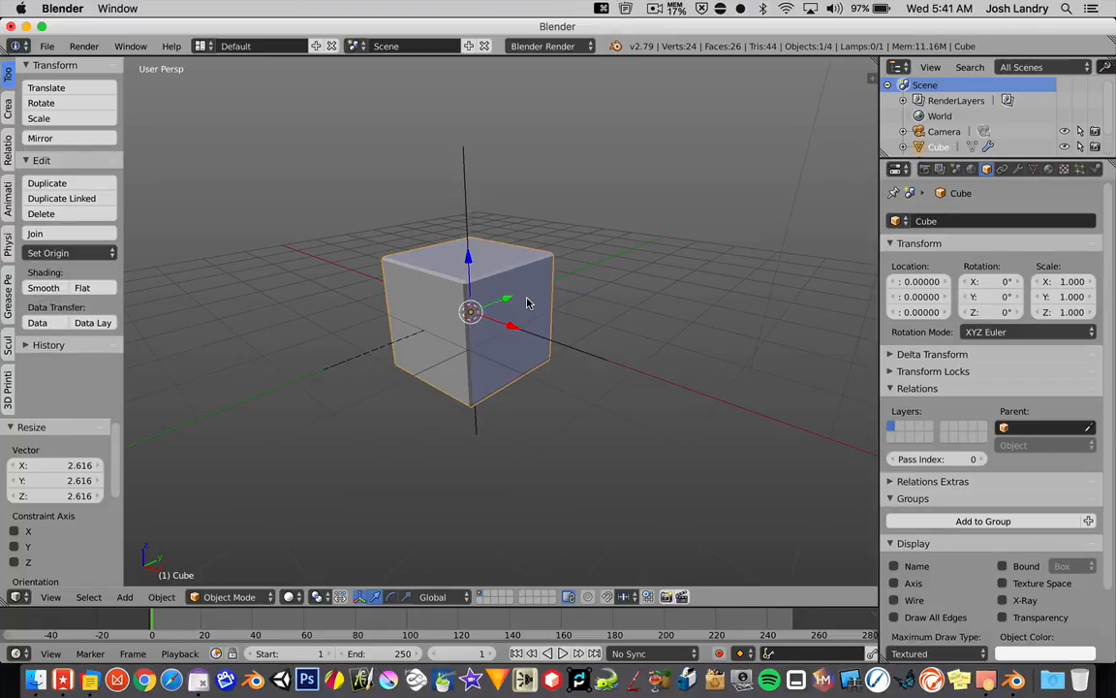
{"action": "left_click", "coordinate": [1018, 170]}
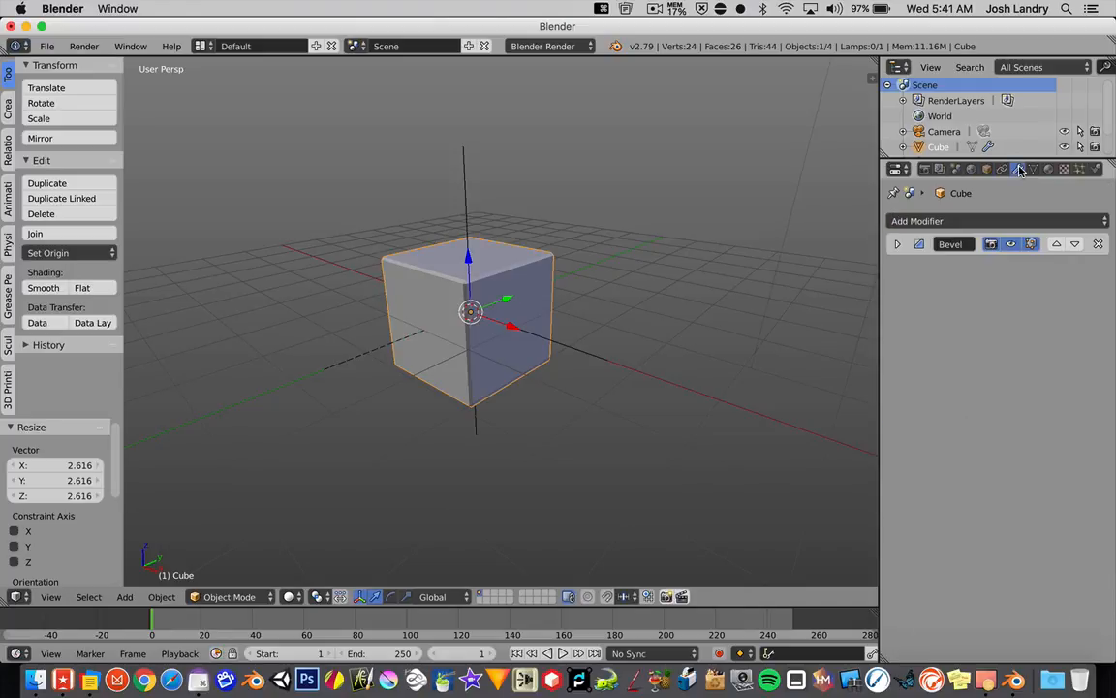
{"action": "left_click", "coordinate": [956, 222]}
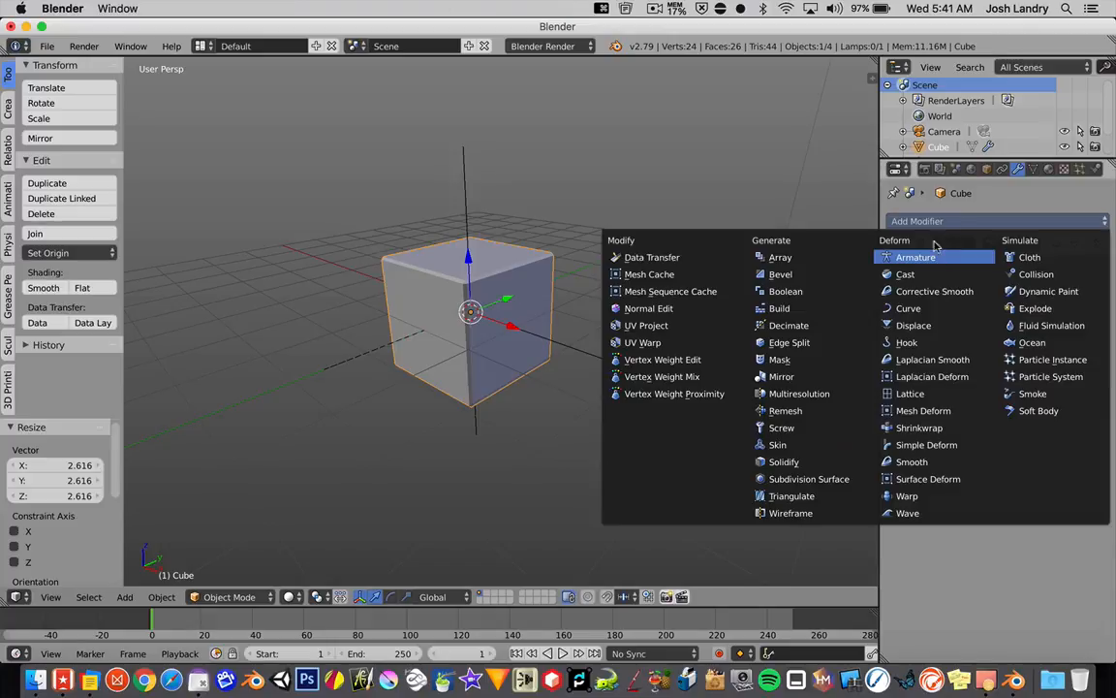
{"action": "left_click", "coordinate": [793, 259]}
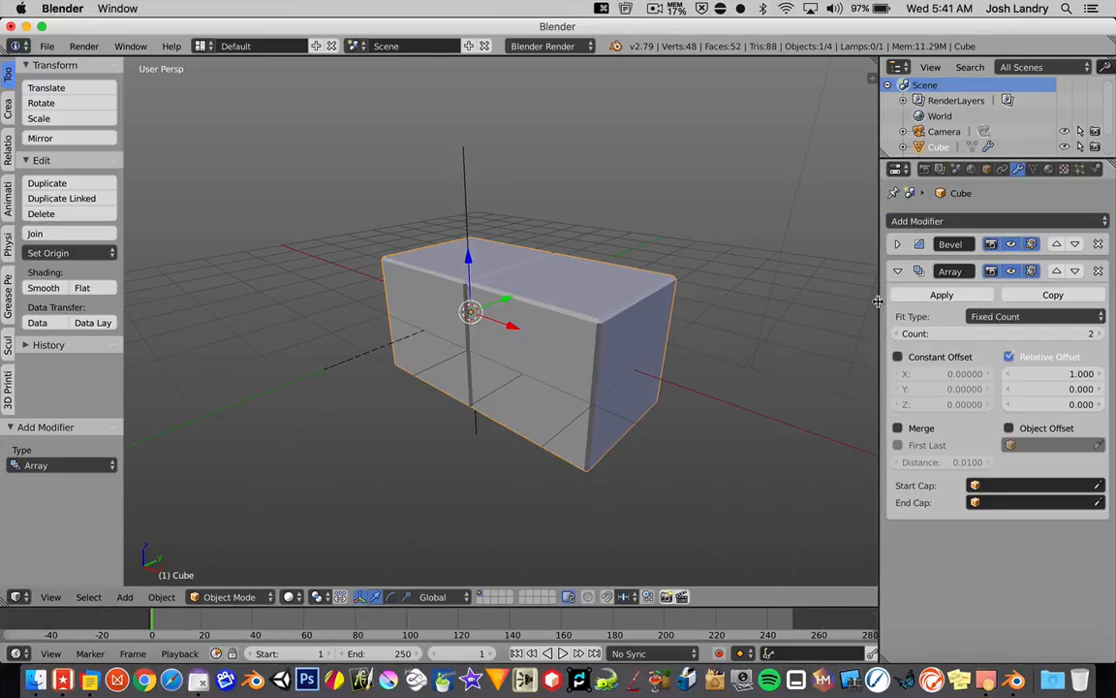
Step: Set the cube's Array modifier to a fixed count of 20 copies
{"action": "left_click_drag", "start_coordinate": [879, 302], "coordinate": [862, 301]}
{"action": "scroll", "coordinate": [653, 339], "scroll_direction": "left", "scroll_amount": 10}
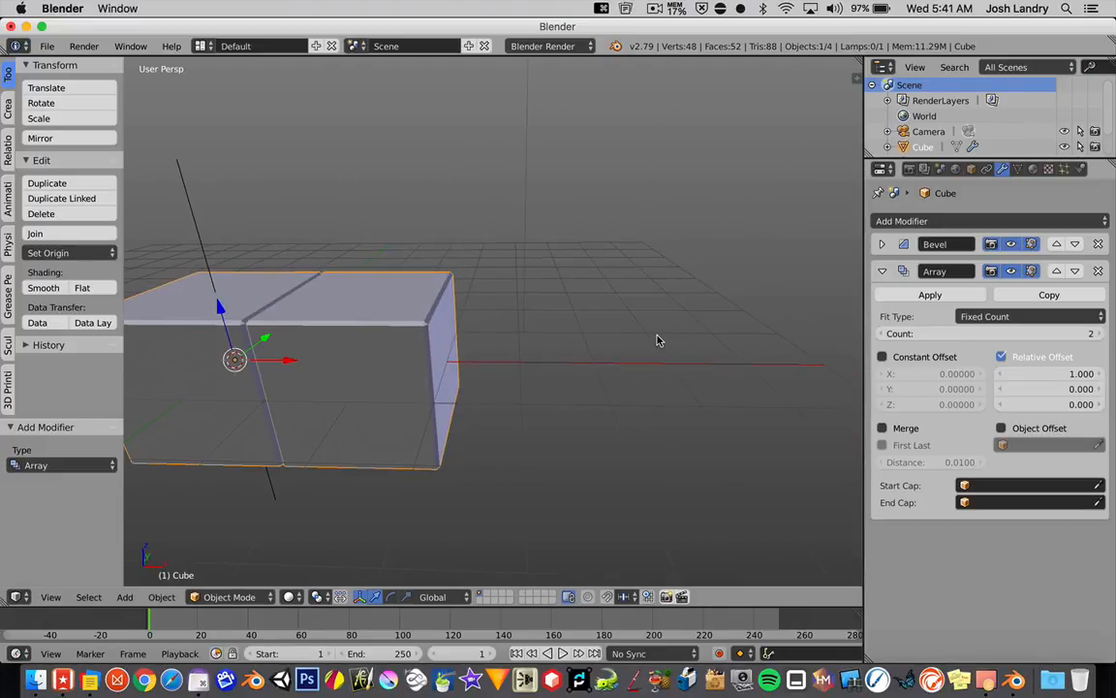
{"action": "middle_click_drag", "start_coordinate": [445, 372], "coordinate": [603, 359]}
{"action": "middle_click_drag", "start_coordinate": [451, 376], "coordinate": [723, 376]}
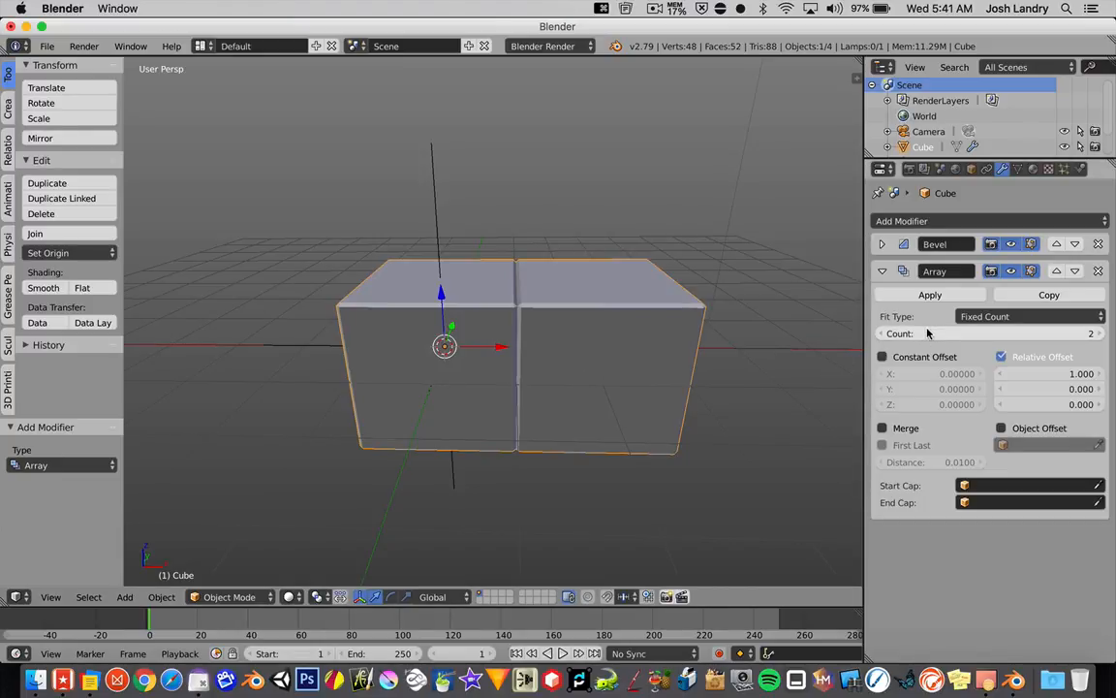
{"action": "left_click", "coordinate": [960, 333]}
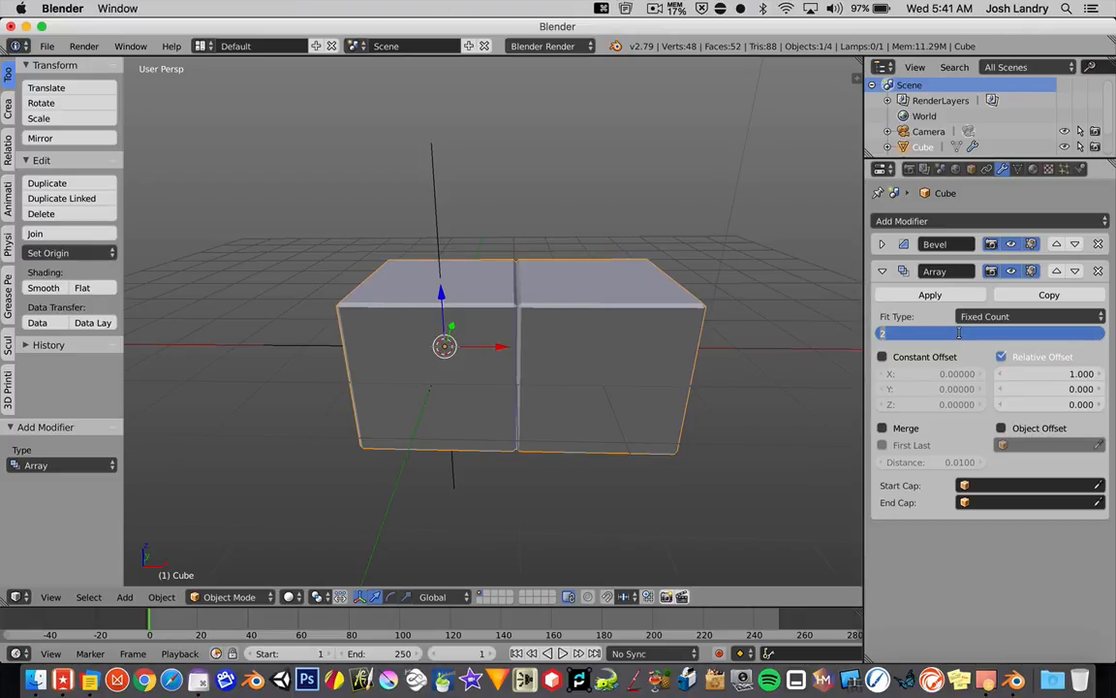
{"action": "type", "text": "20"}
{"action": "key", "text": "Return"}
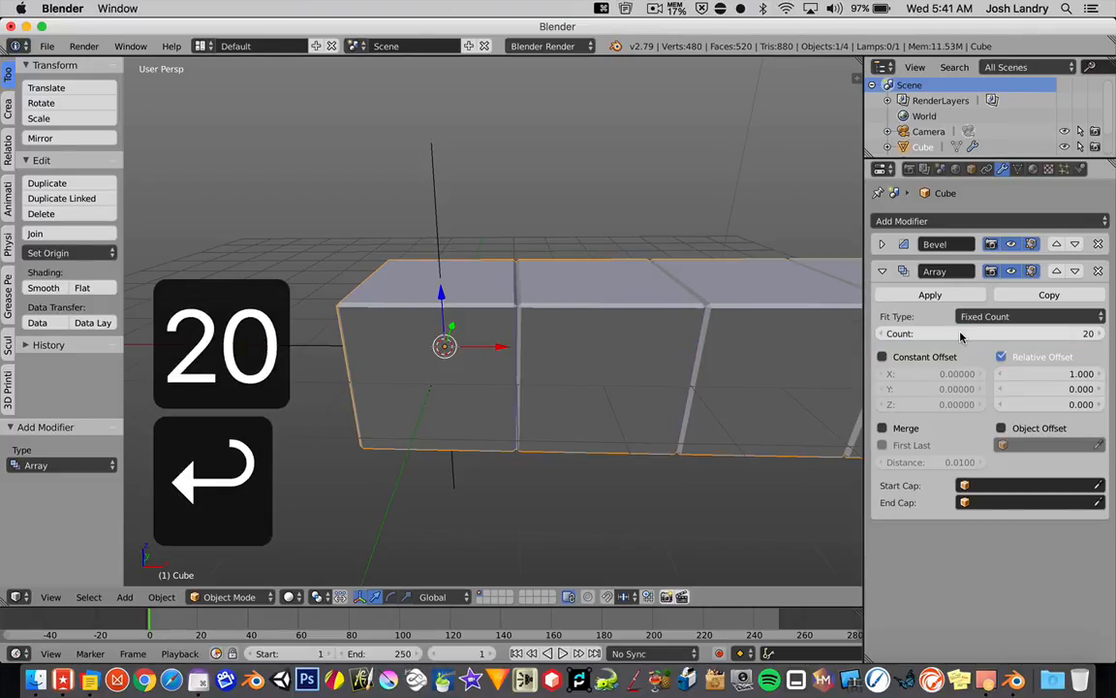
Step: Switch the cube's Array modifier from Relative Offset to Object Offset
{"action": "scroll", "coordinate": [753, 365], "scroll_direction": "down", "scroll_amount": 3}
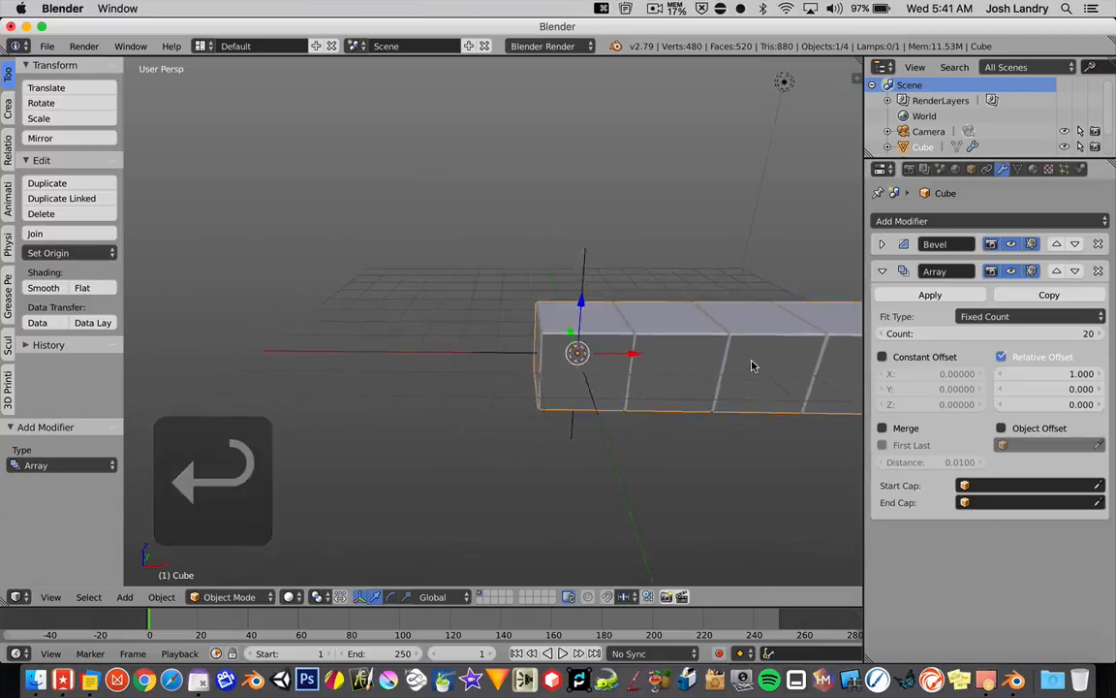
{"action": "scroll", "coordinate": [741, 363], "scroll_direction": "down", "scroll_amount": 4}
{"action": "middle_click_drag", "start_coordinate": [715, 371], "coordinate": [763, 363]}
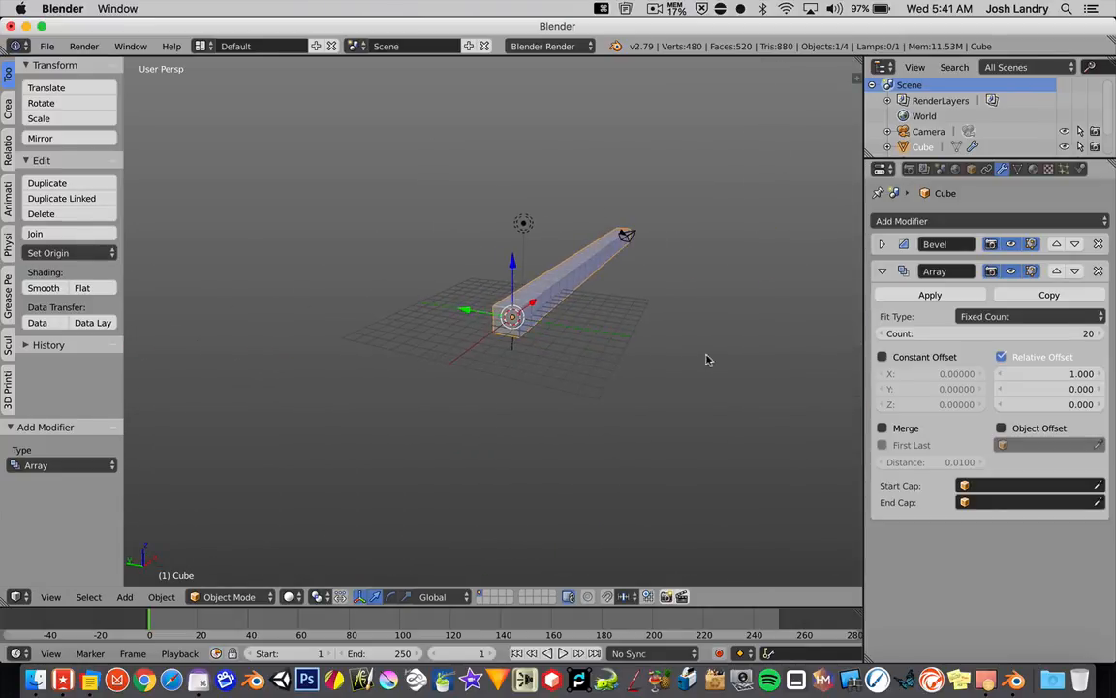
{"action": "middle_click_drag", "start_coordinate": [572, 325], "coordinate": [582, 369]}
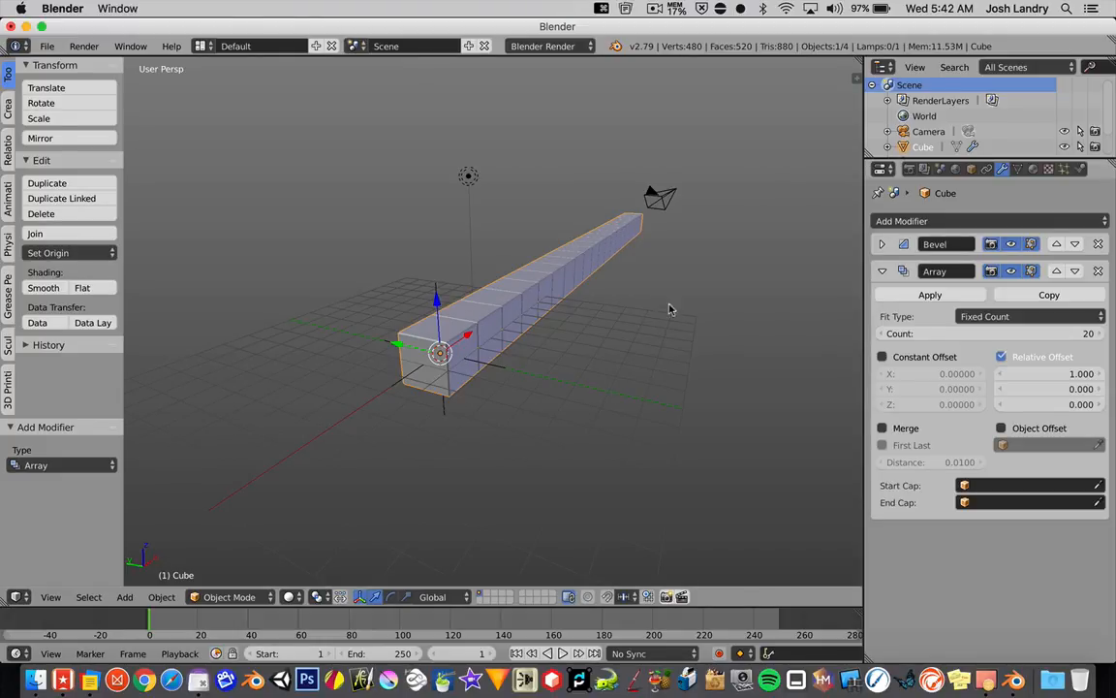
{"action": "left_click", "coordinate": [1001, 356]}
{"action": "scroll", "coordinate": [465, 386], "scroll_direction": "up", "scroll_amount": 1}
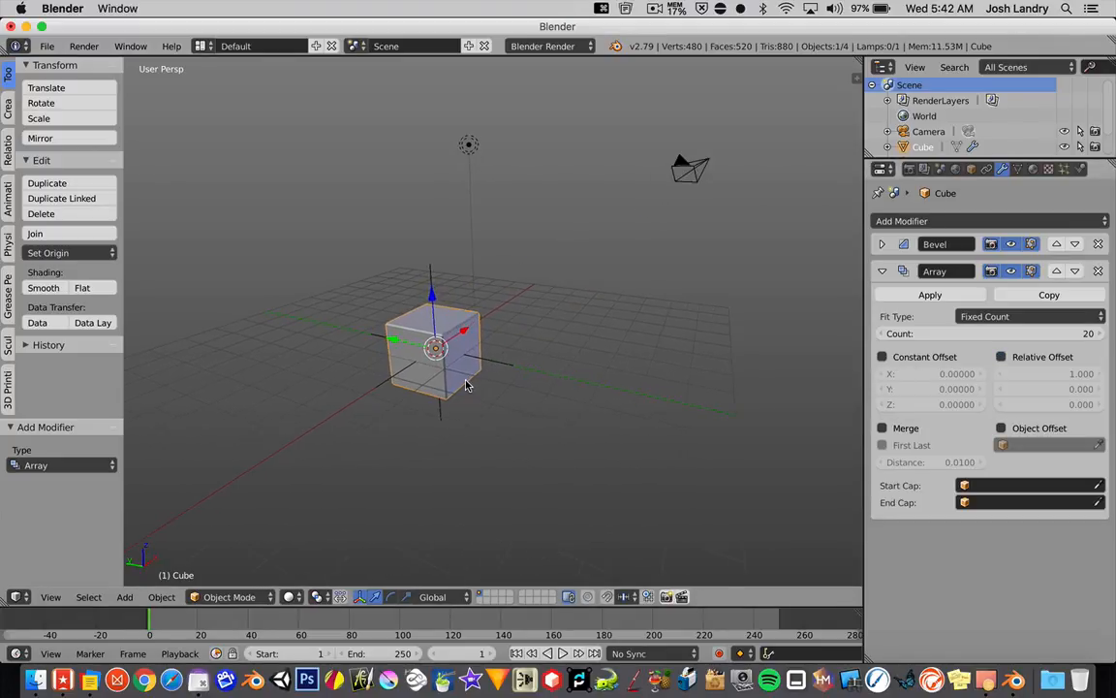
{"action": "scroll", "coordinate": [465, 386], "scroll_direction": "up", "scroll_amount": 2}
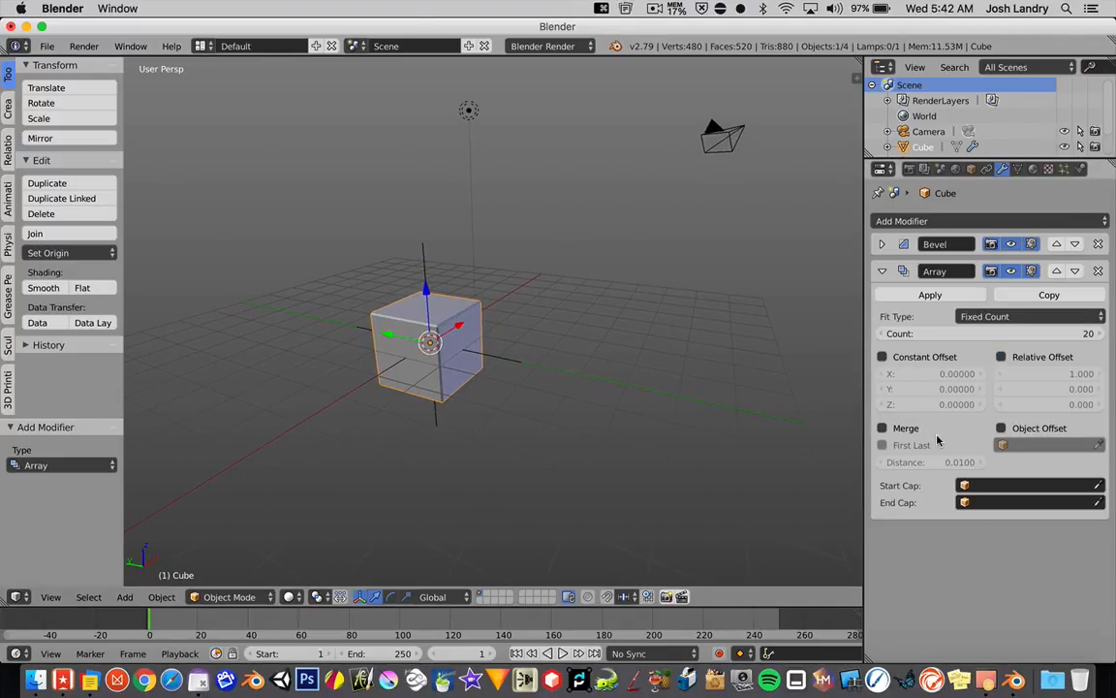
{"action": "left_click", "coordinate": [1002, 428]}
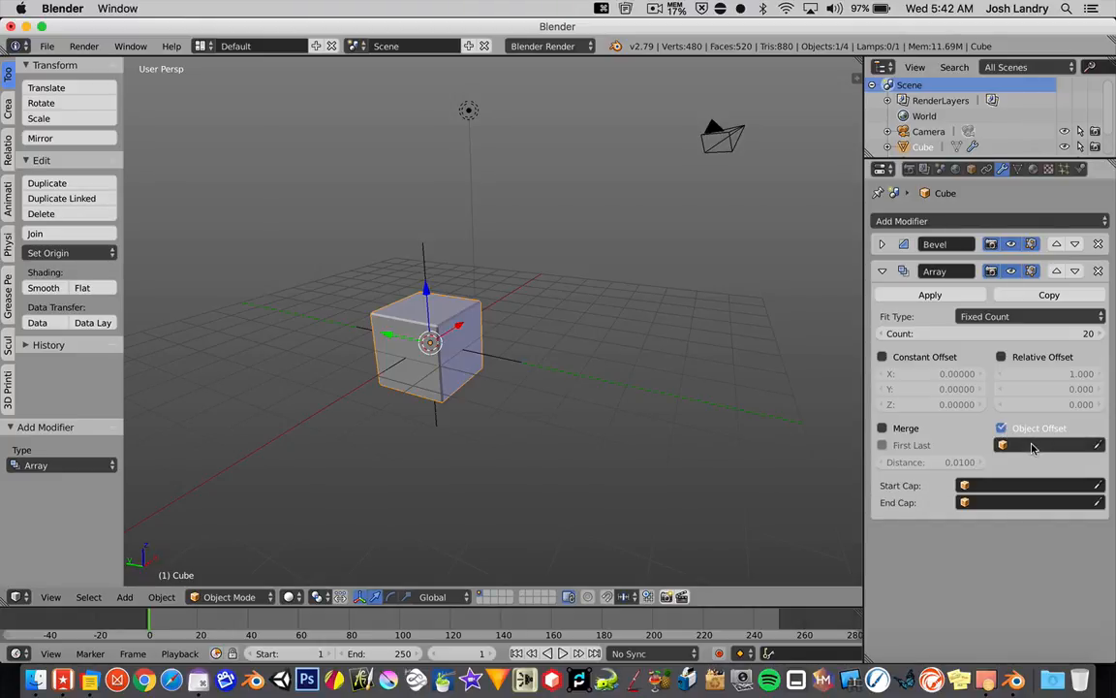
Step: Try Empty 1 as the Array modifier's offset object, inspect the resulting array and clear the assignment
{"action": "left_click", "coordinate": [1045, 447]}
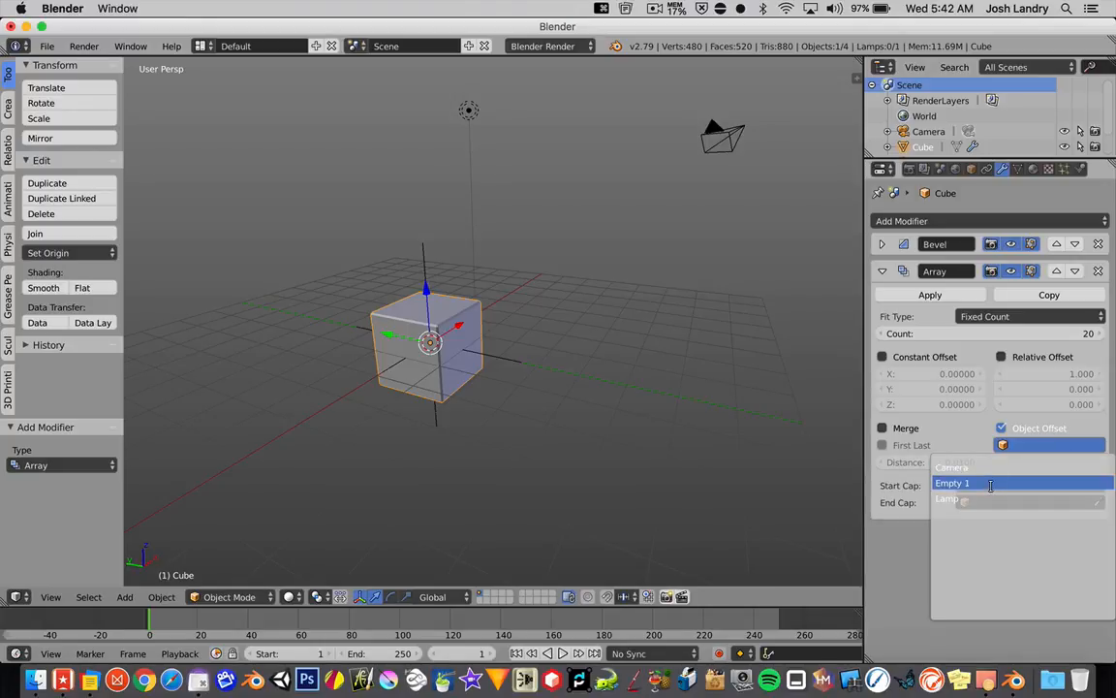
{"action": "left_click", "coordinate": [990, 483]}
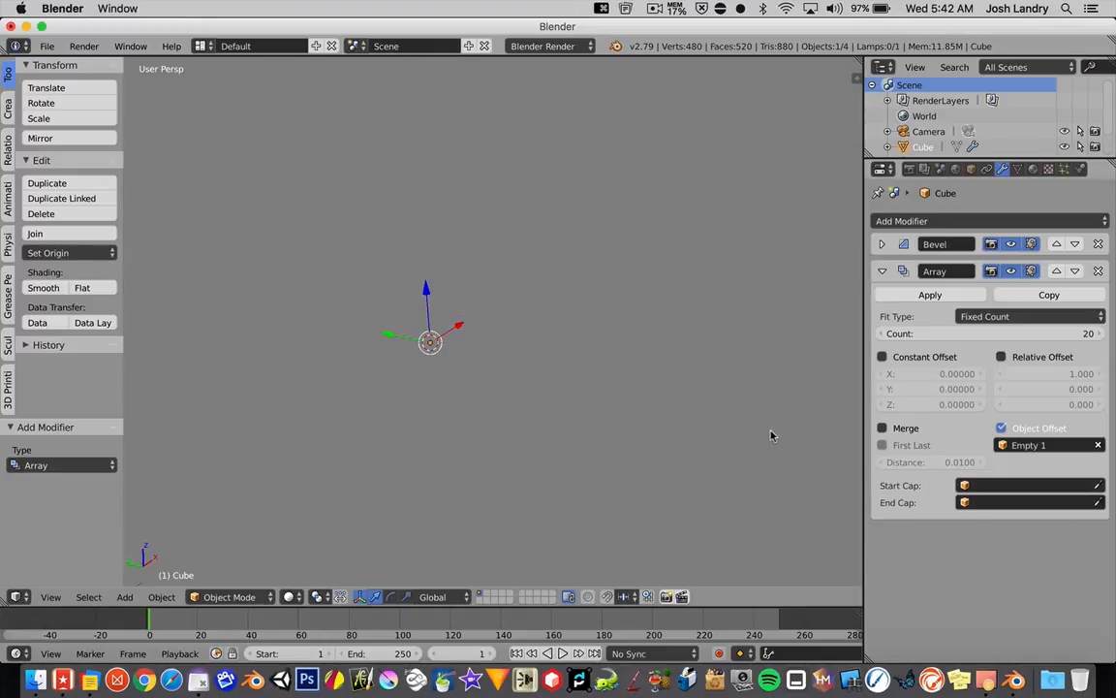
{"action": "scroll", "coordinate": [729, 419], "scroll_direction": "down", "scroll_amount": 10}
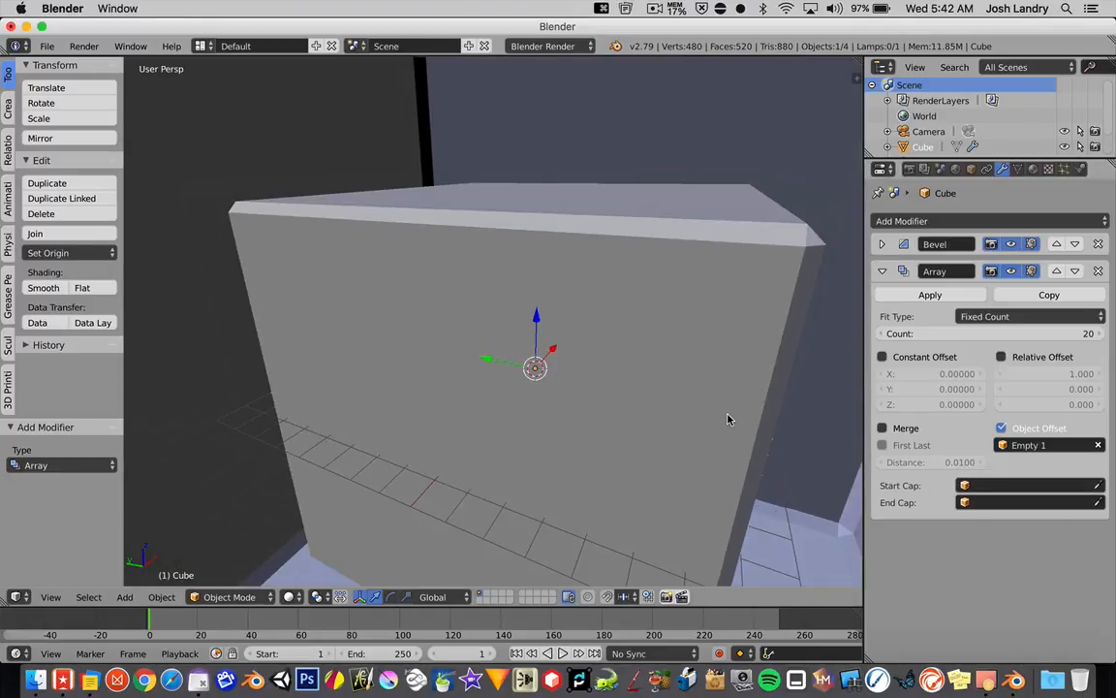
{"action": "scroll", "coordinate": [729, 418], "scroll_direction": "down", "scroll_amount": 10}
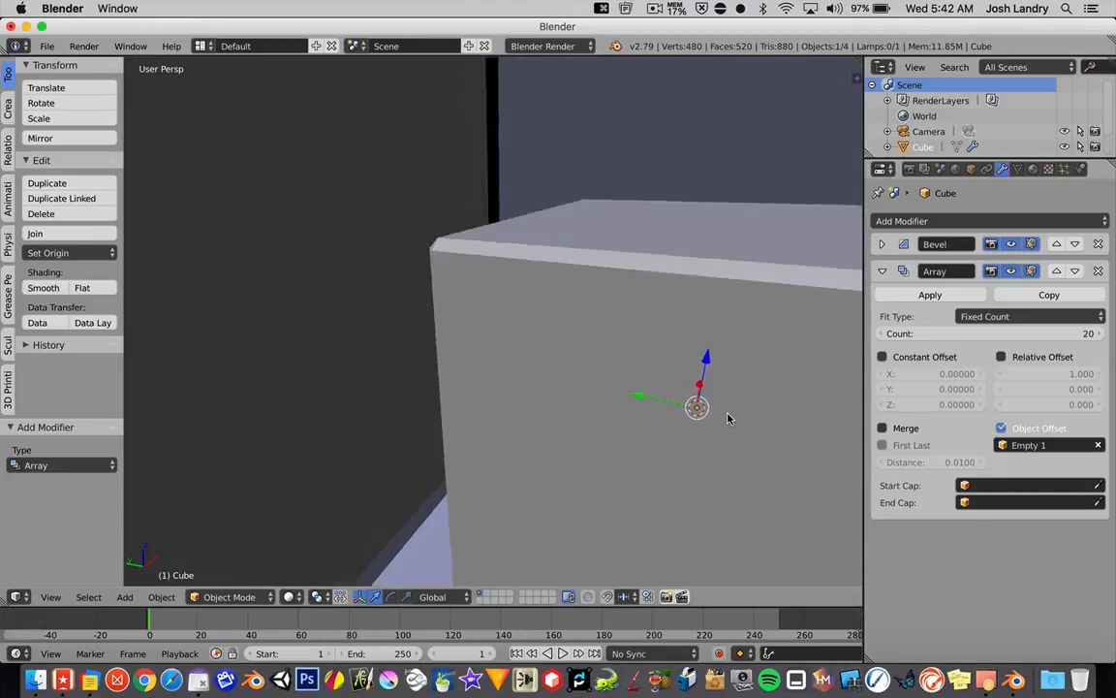
{"action": "scroll", "coordinate": [729, 419], "scroll_direction": "down", "scroll_amount": 3}
{"action": "scroll", "coordinate": [728, 419], "scroll_direction": "down", "scroll_amount": 3}
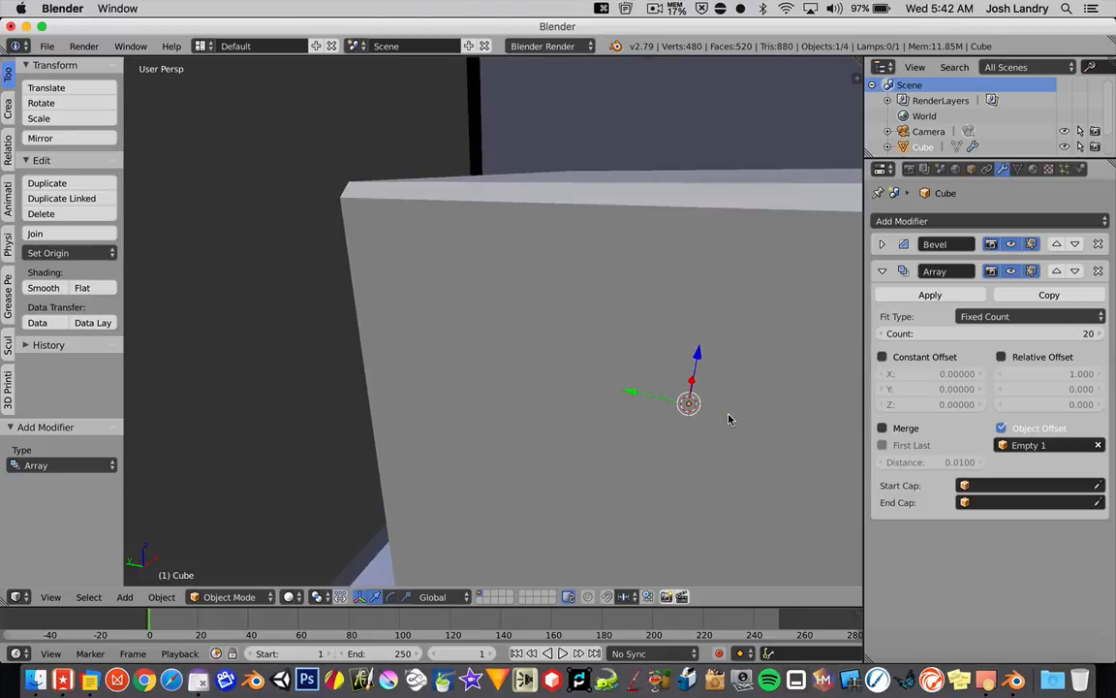
{"action": "left_click", "coordinate": [1098, 446]}
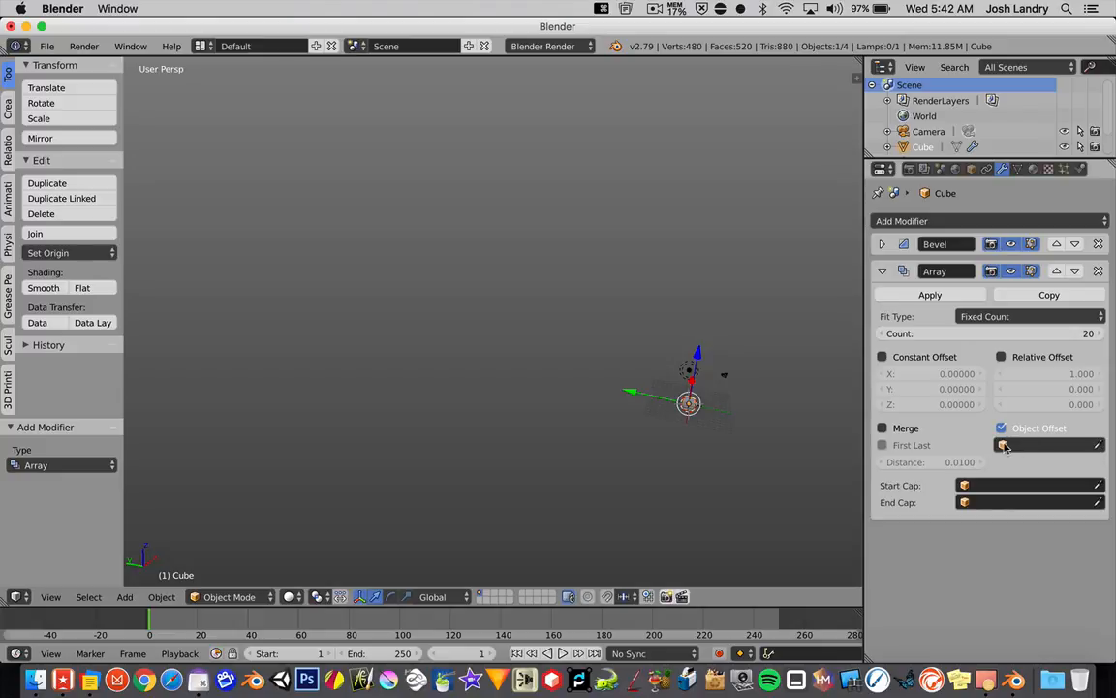
Step: Select Empty 1 and set its scale to exactly 2.6 on the X, Y and Z axes
{"action": "scroll", "coordinate": [558, 363], "scroll_direction": "up", "scroll_amount": 8}
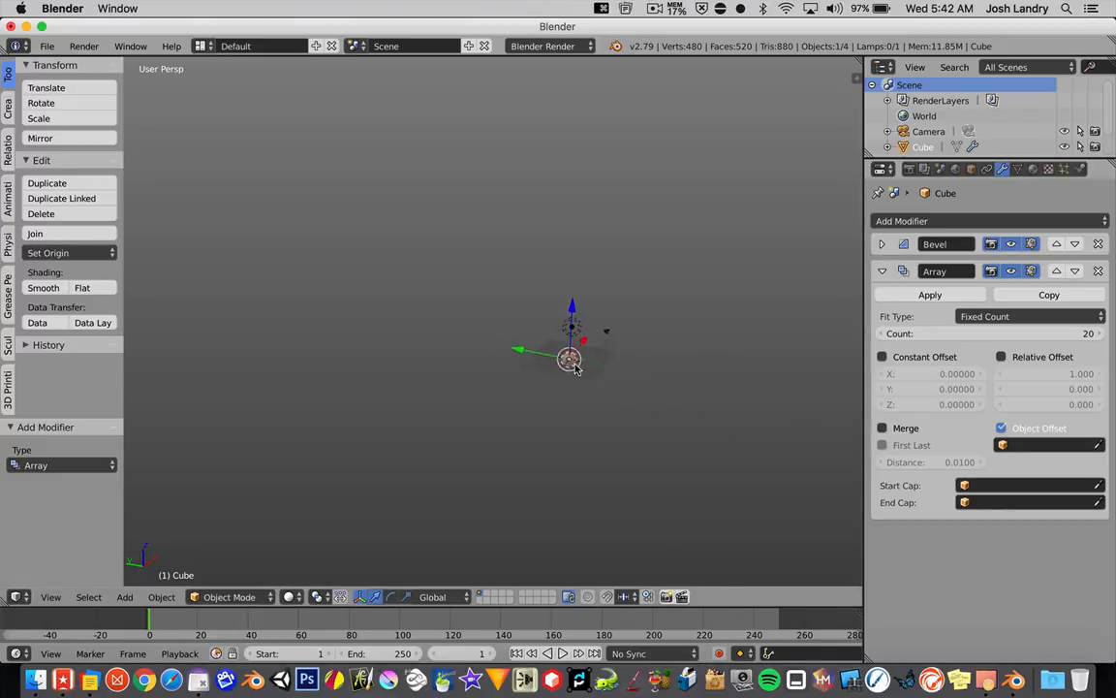
{"action": "scroll", "coordinate": [560, 364], "scroll_direction": "up", "scroll_amount": 2}
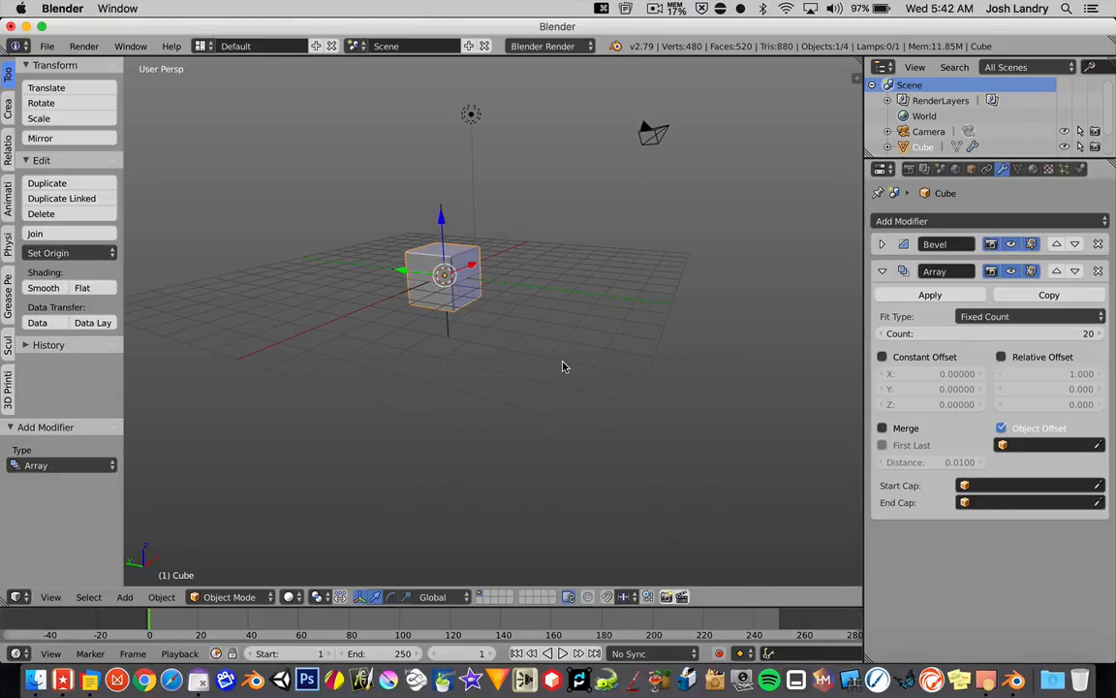
{"action": "scroll", "coordinate": [508, 337], "scroll_direction": "up", "scroll_amount": 3}
{"action": "middle_click_drag", "start_coordinate": [577, 395], "coordinate": [584, 404], "text": "shift"}
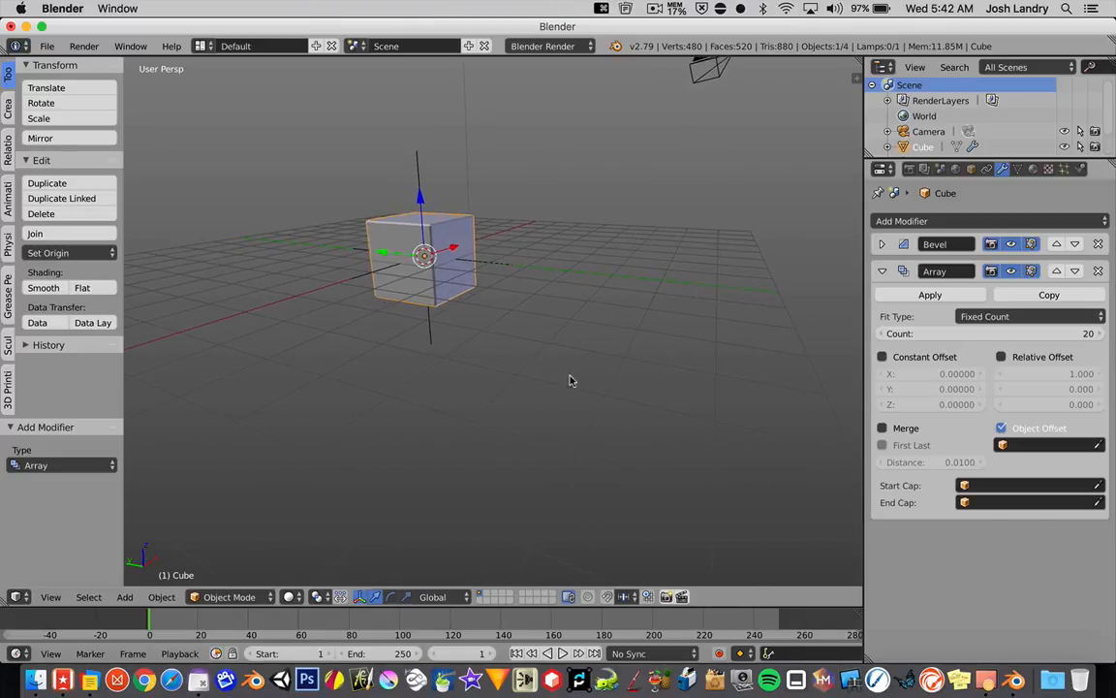
{"action": "right_click", "coordinate": [490, 267]}
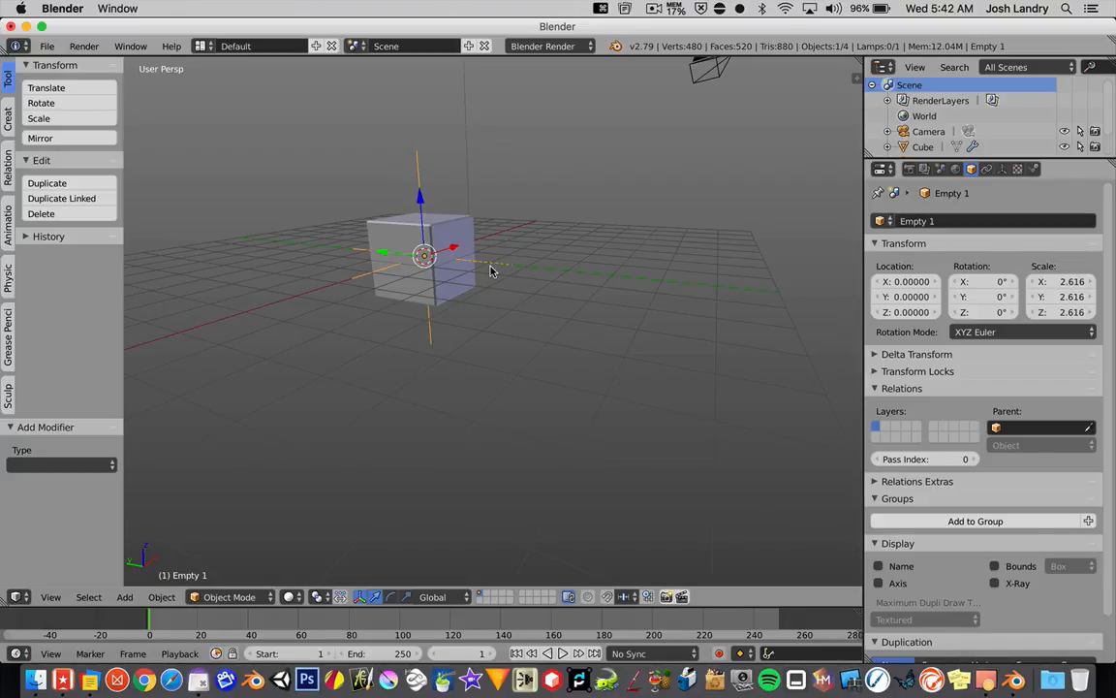
{"action": "key", "text": "n"}
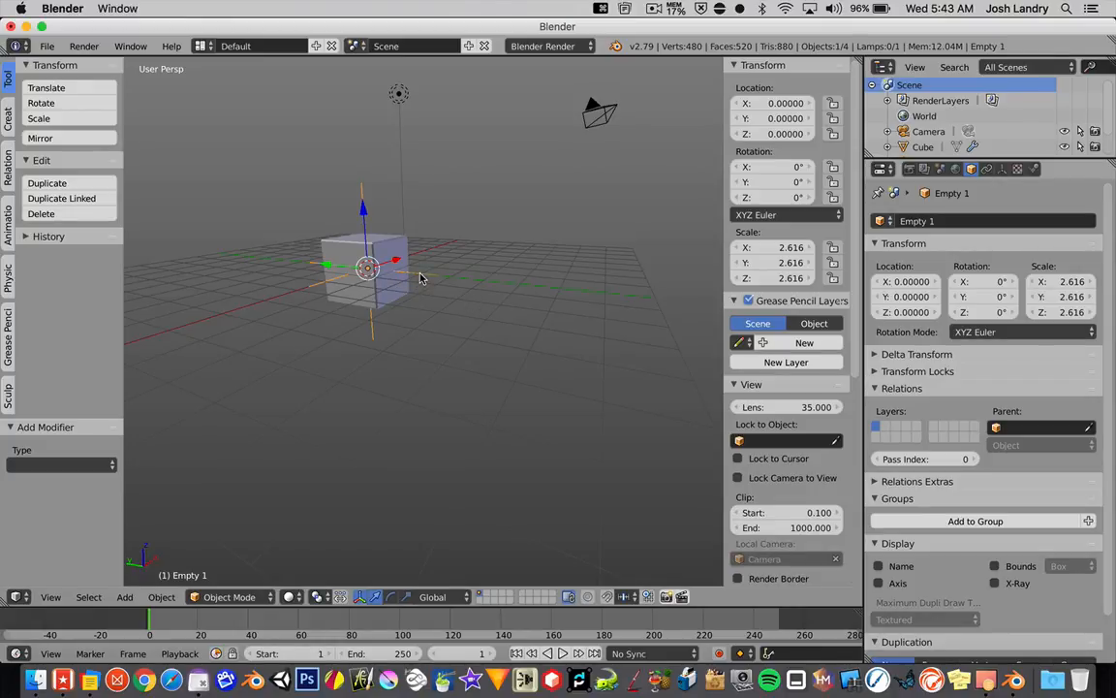
{"action": "left_click", "coordinate": [770, 248]}
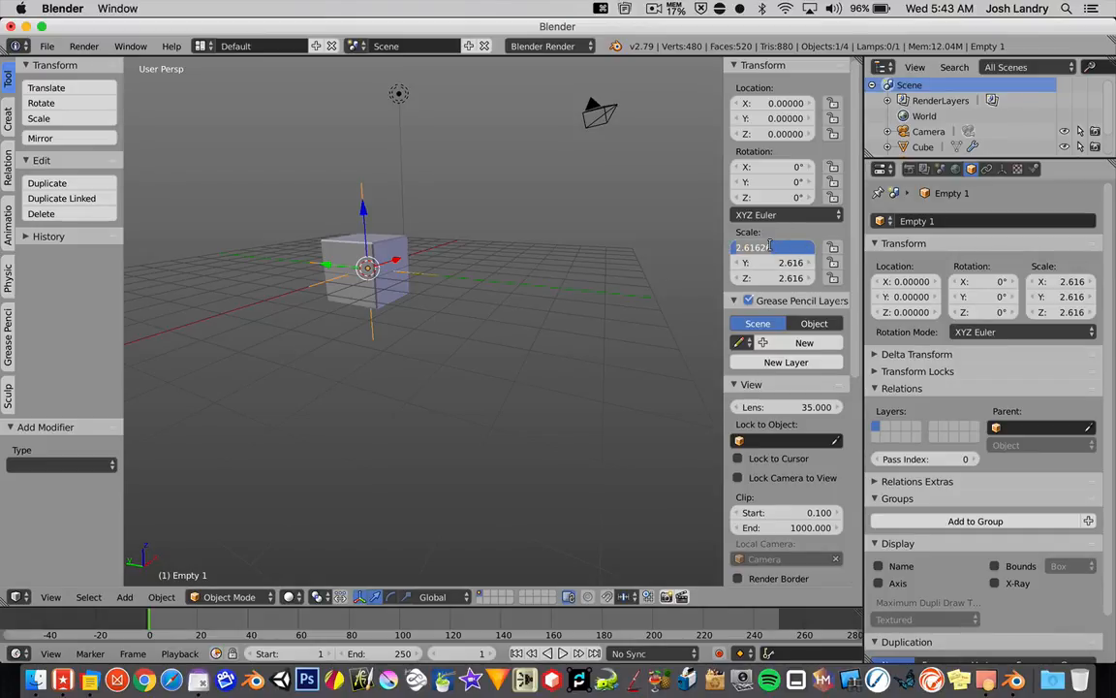
{"action": "type", "text": "2.6"}
{"action": "key", "text": "Tab"}
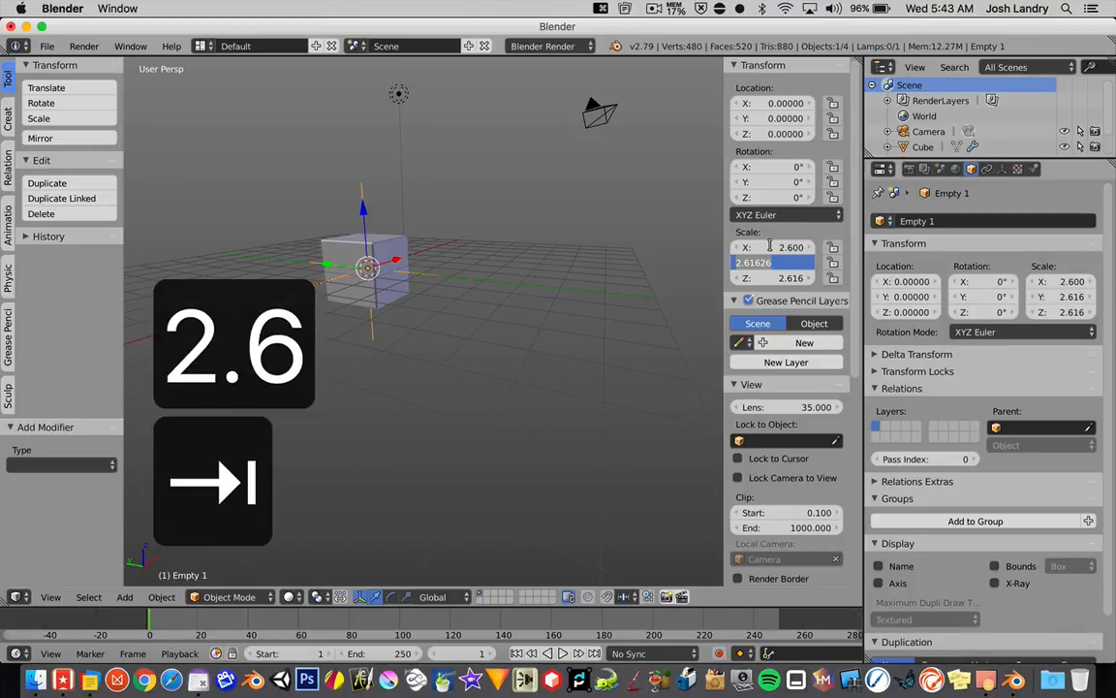
{"action": "type", "text": "2.6"}
{"action": "key", "text": "Tab"}
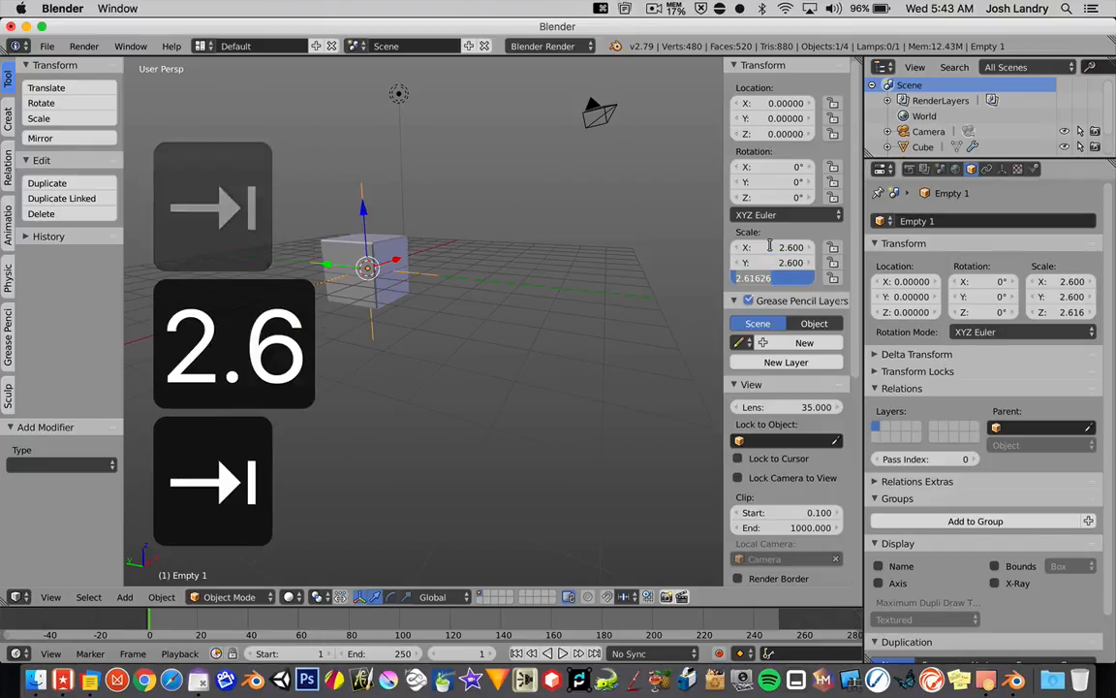
{"action": "type", "text": "2.6"}
{"action": "key", "text": "Return"}
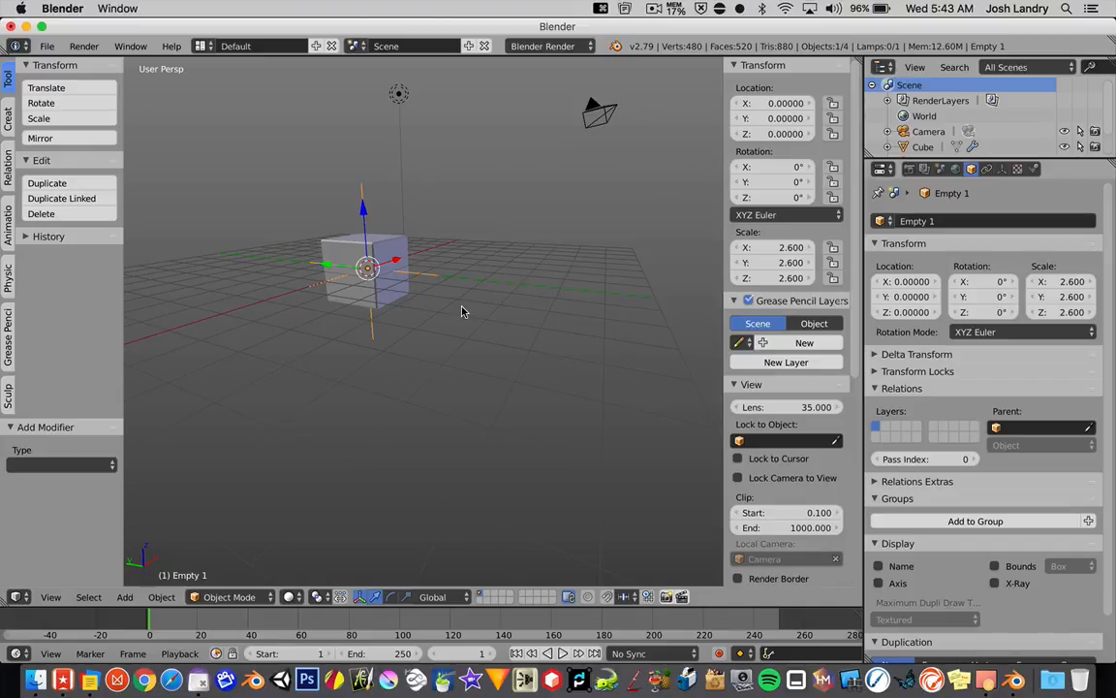
Step: Apply the scale of Empty 1 and hide the viewport's transform properties
{"action": "key", "text": "ctrl+a"}
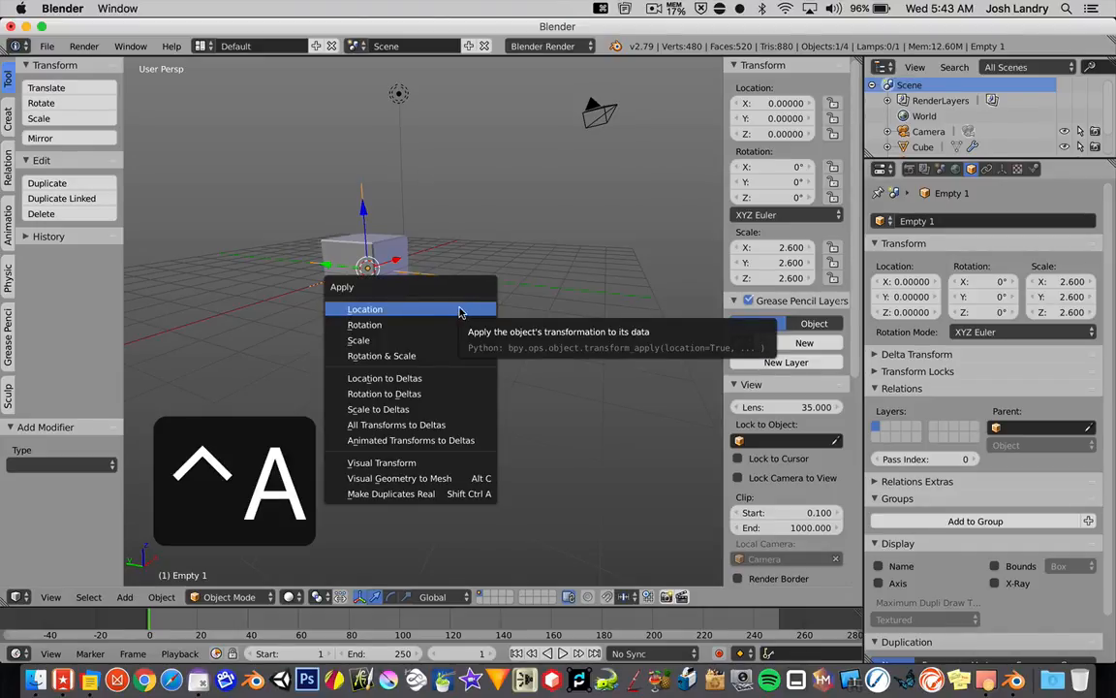
{"action": "left_click", "coordinate": [380, 342]}
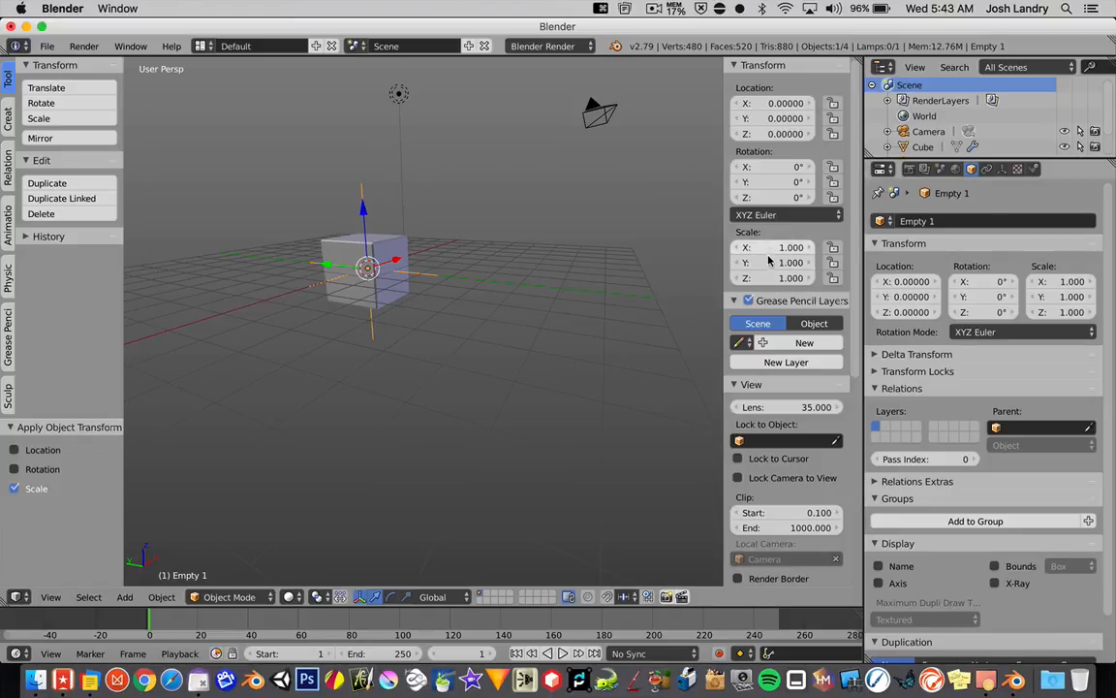
{"action": "key", "text": "n"}
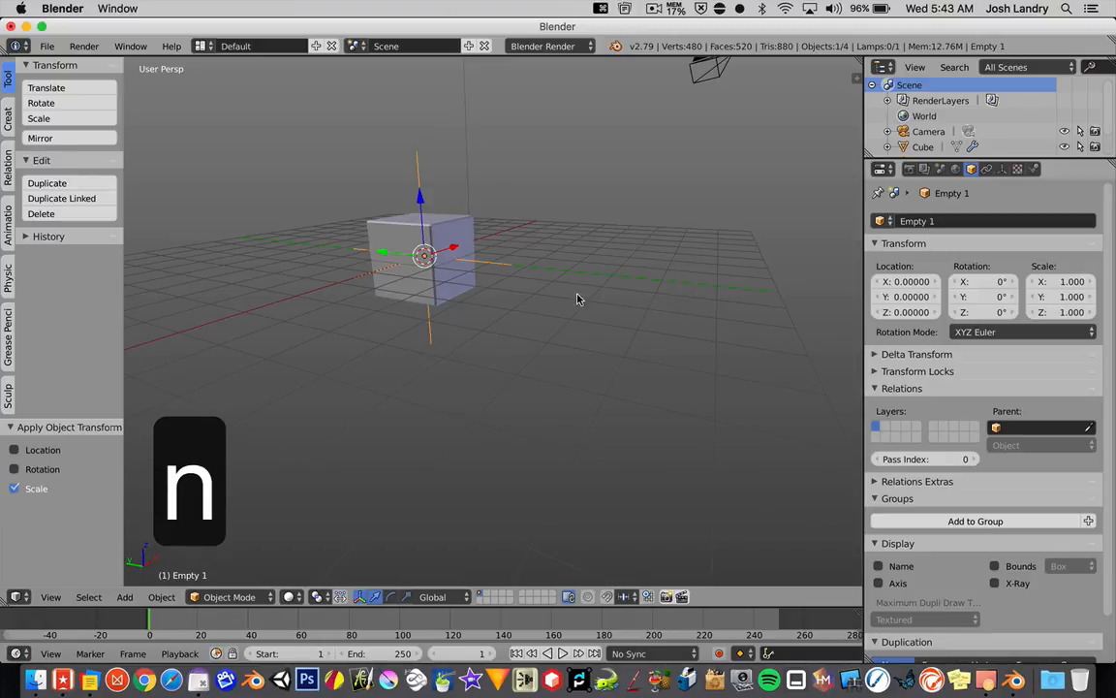
Step: Select the cube and assign Empty 1 as the offset object of its Array modifier
{"action": "right_click", "coordinate": [462, 286]}
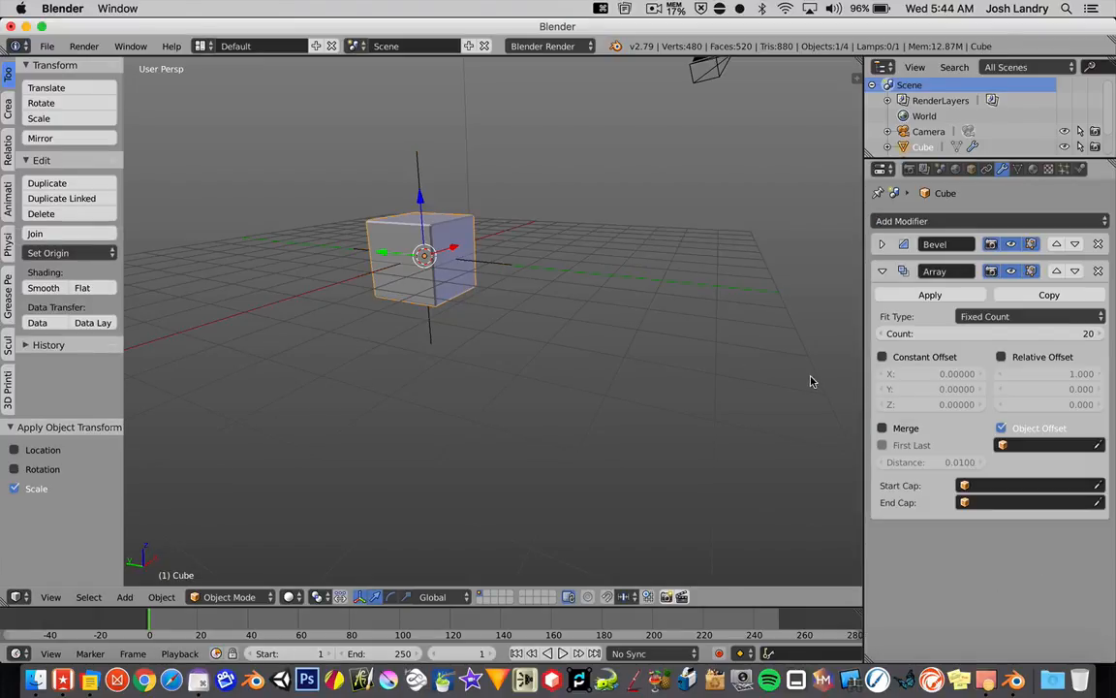
{"action": "left_click", "coordinate": [1038, 445]}
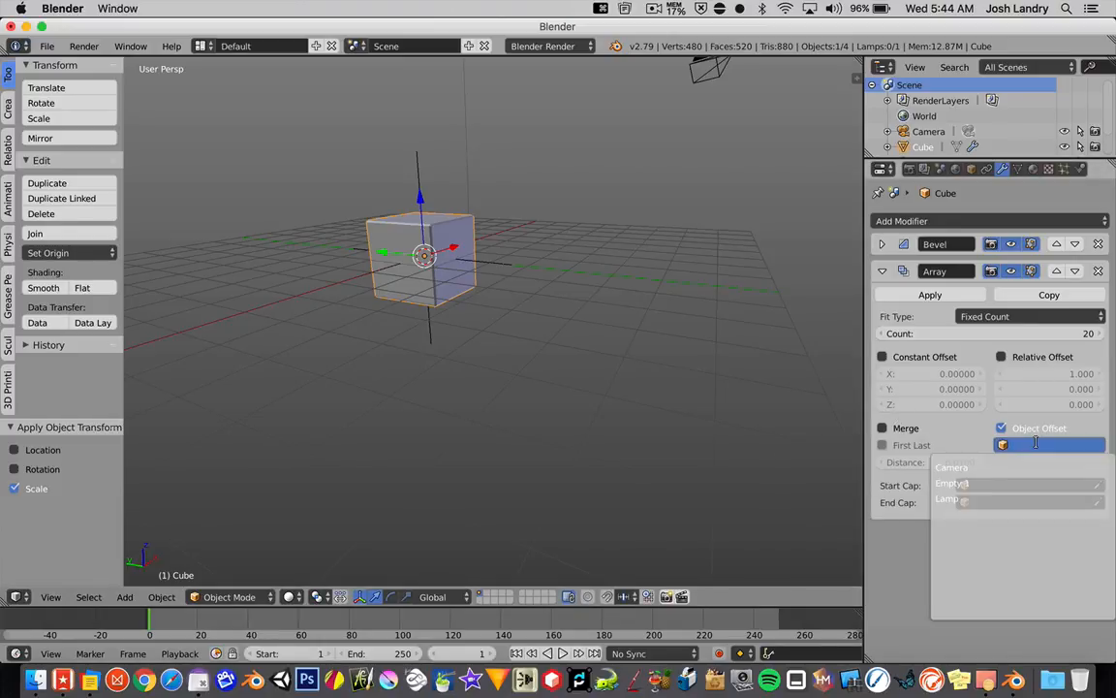
{"action": "left_click", "coordinate": [1010, 482]}
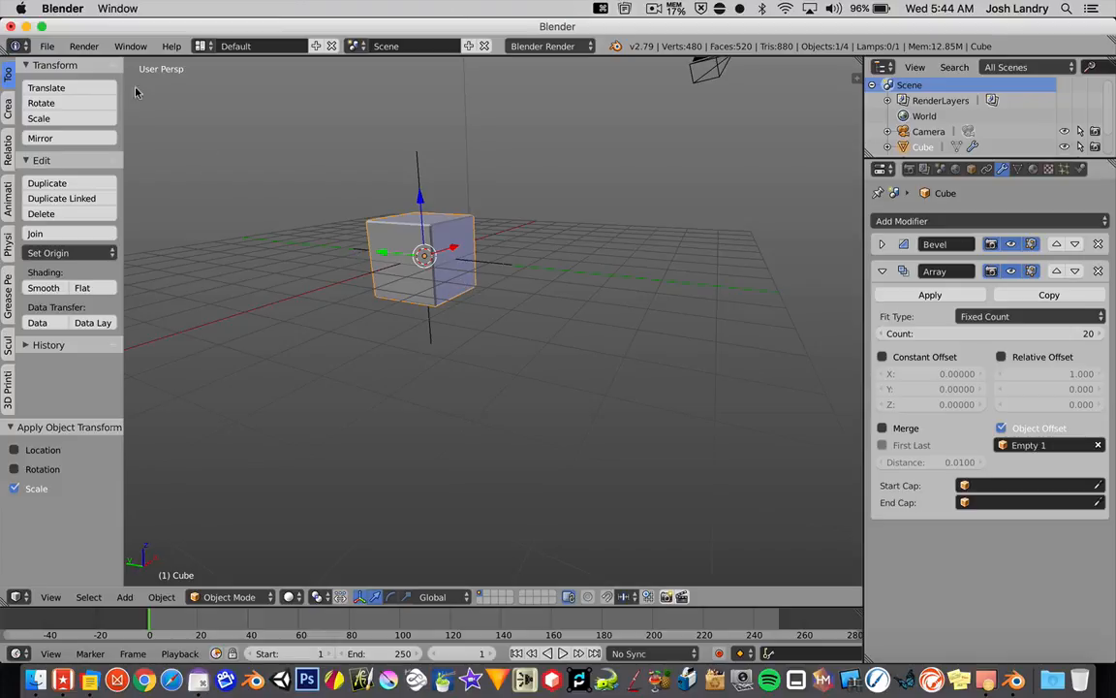
Step: Save the scene to the Desktop as Array Animation 1
{"action": "left_click", "coordinate": [46, 46]}
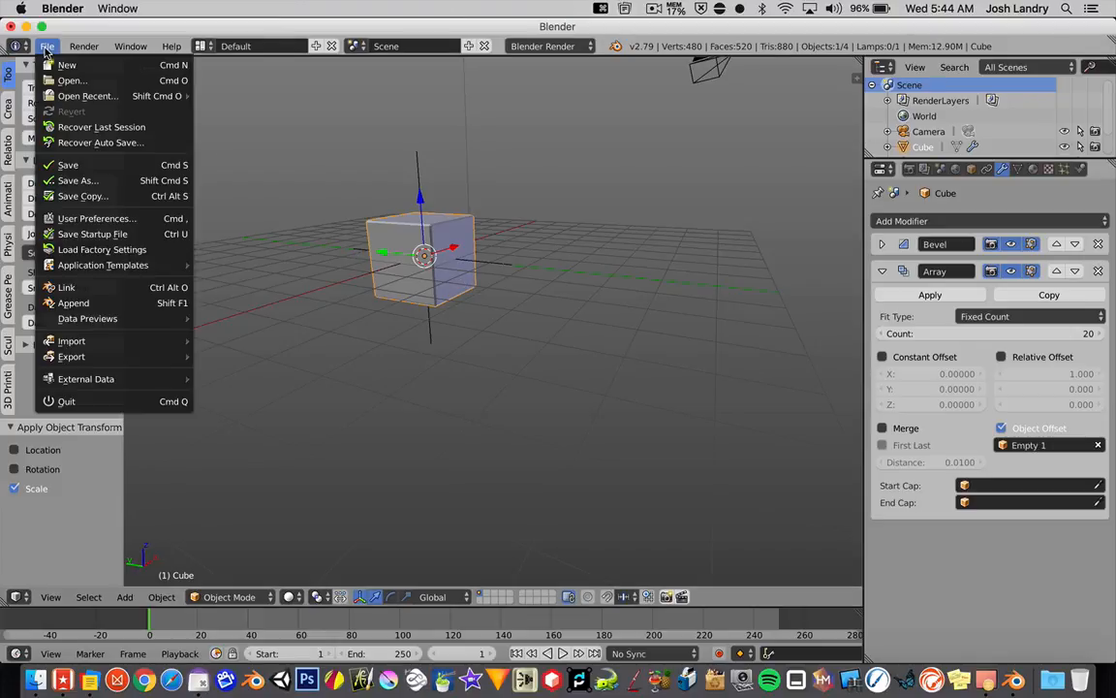
{"action": "left_click", "coordinate": [60, 162]}
{"action": "left_click", "coordinate": [44, 189]}
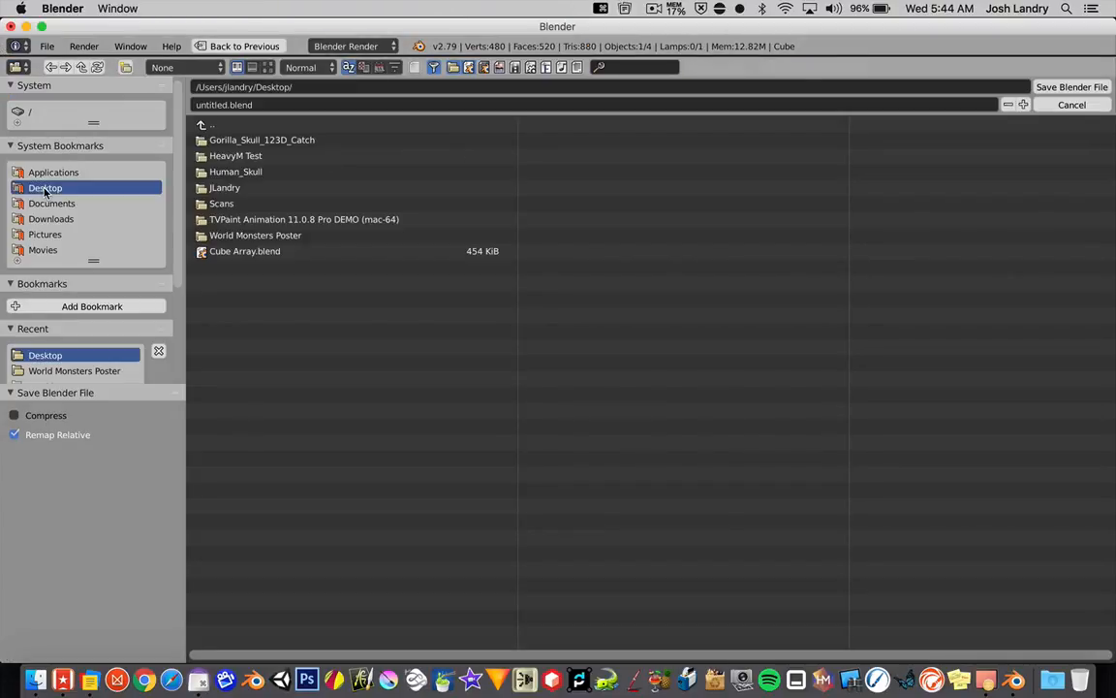
{"action": "left_click", "coordinate": [218, 104]}
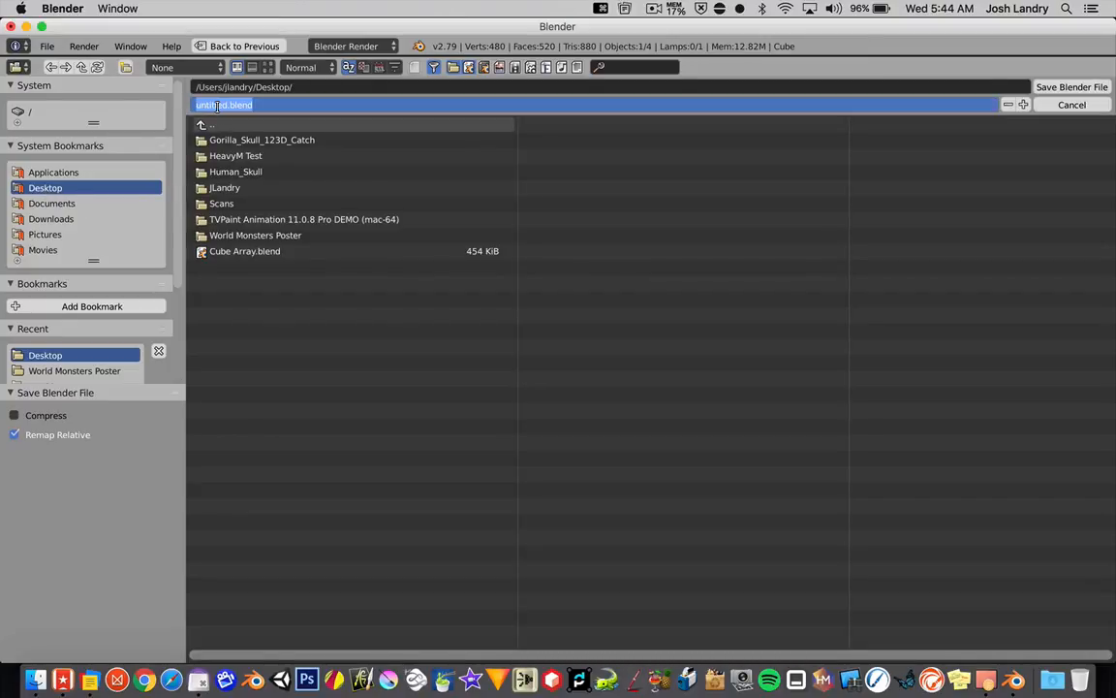
{"action": "type", "text": "Arra"}
{"action": "type", "text": "y Anima"}
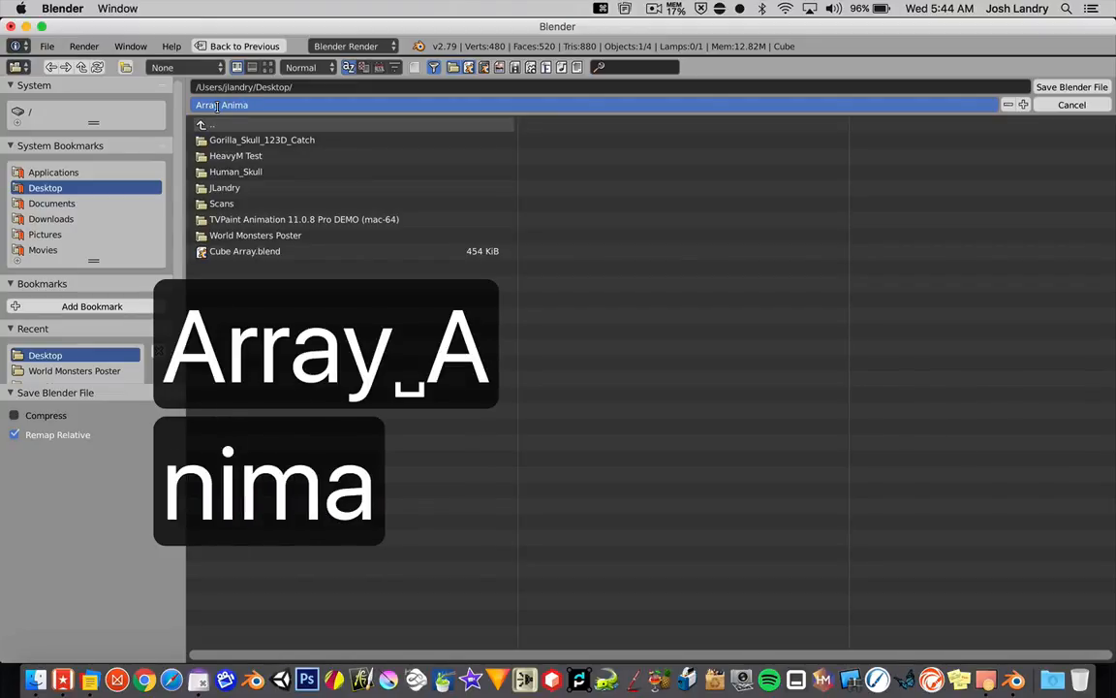
{"action": "type", "text": "tion 1"}
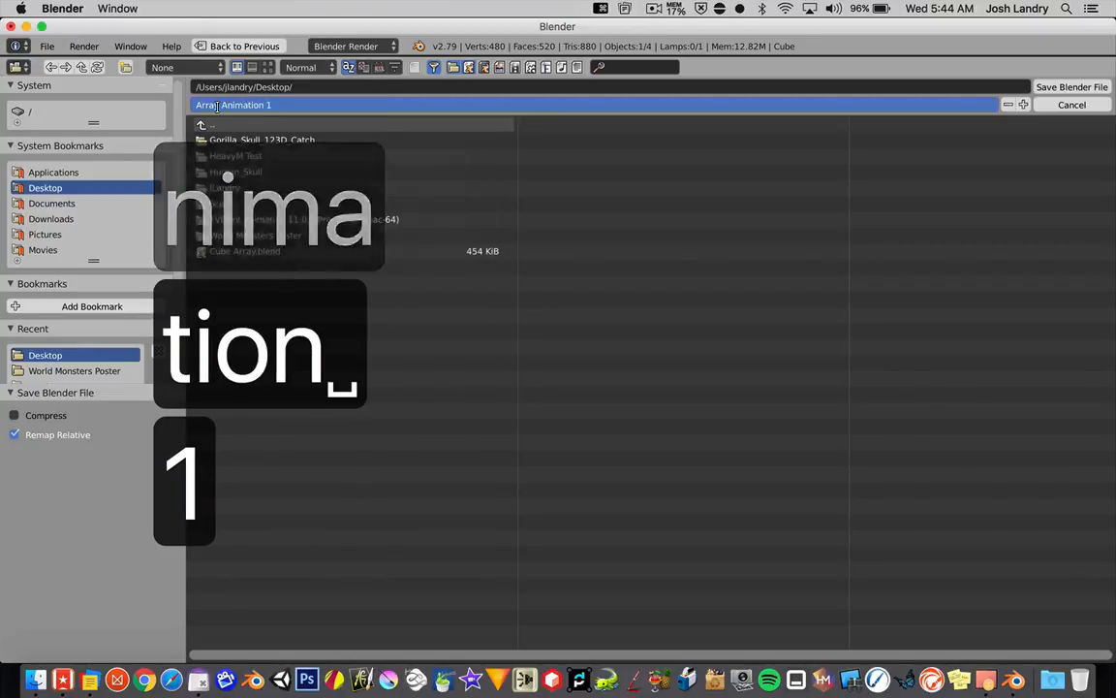
{"action": "key", "text": "Return"}
{"action": "key", "text": "Return"}
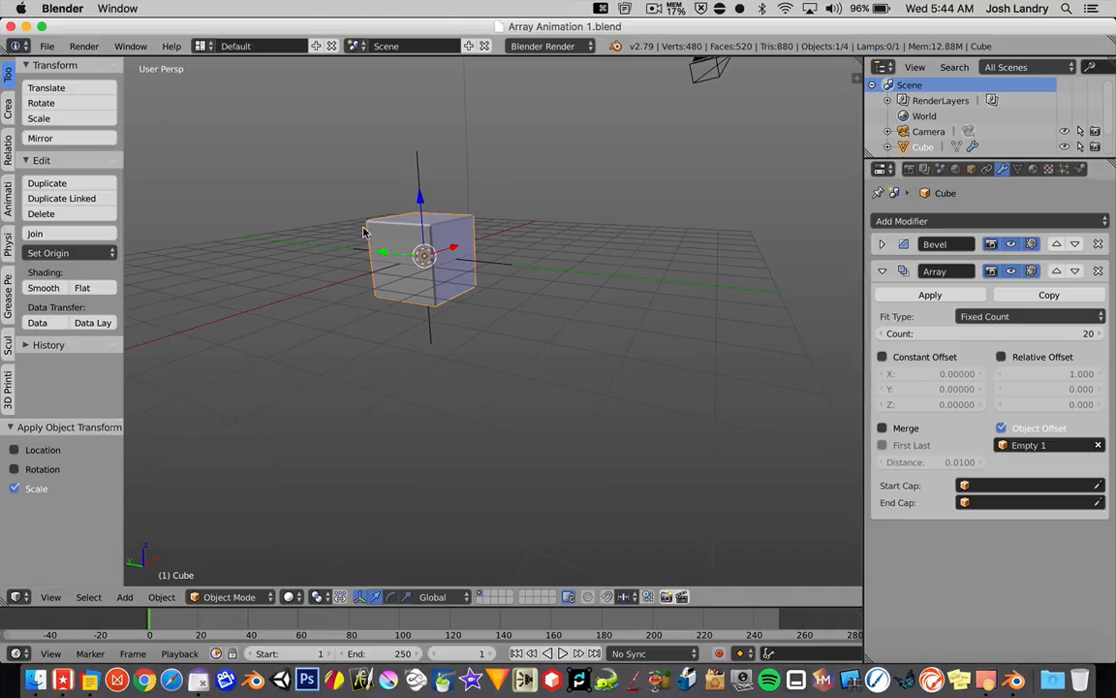
Step: Select Empty 1, show the viewport's transform properties and collapse the open sections from Grease Pencil Layers through Shading
{"action": "right_click", "coordinate": [475, 264]}
{"action": "scroll", "coordinate": [441, 304], "scroll_direction": "up", "scroll_amount": 3}
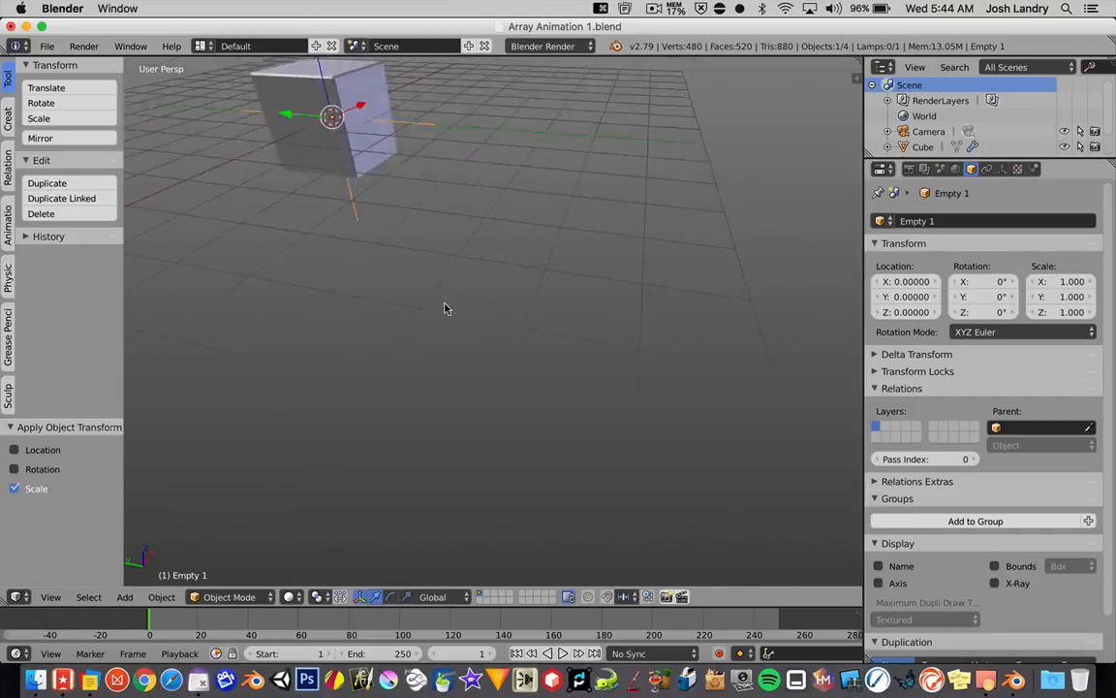
{"action": "scroll", "coordinate": [446, 309], "scroll_direction": "down", "scroll_amount": 2}
{"action": "middle_click_drag", "start_coordinate": [451, 276], "coordinate": [458, 404]}
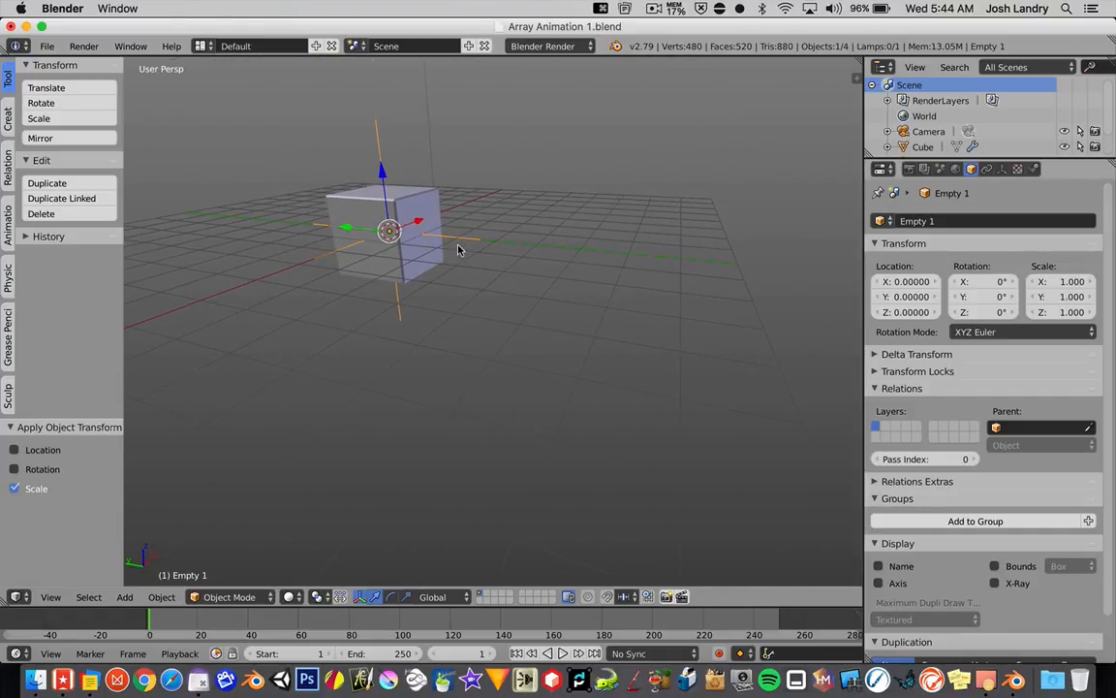
{"action": "middle_click_drag", "start_coordinate": [458, 249], "coordinate": [504, 401]}
{"action": "middle_click_drag", "start_coordinate": [474, 309], "coordinate": [432, 456]}
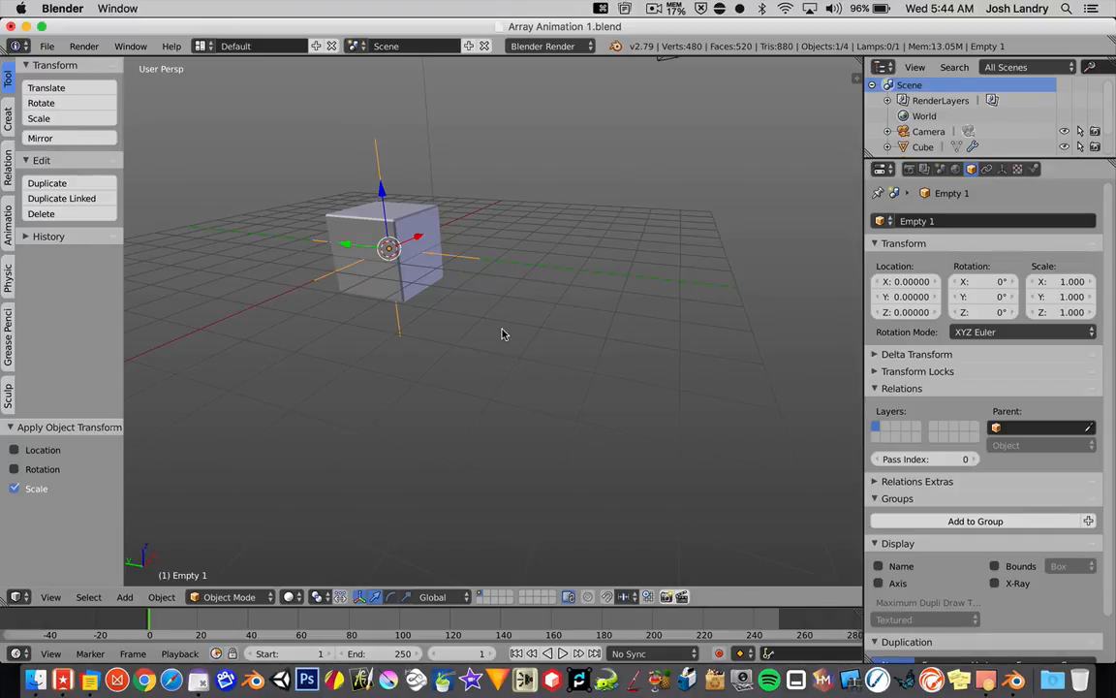
{"action": "key", "text": "n"}
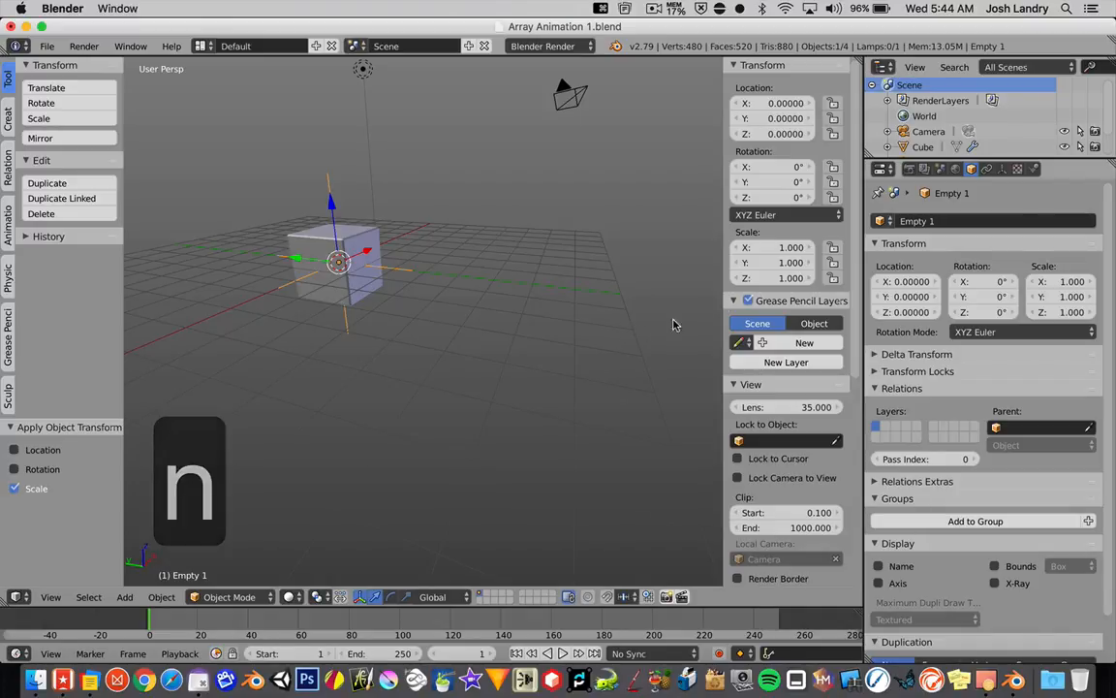
{"action": "left_click", "coordinate": [737, 300]}
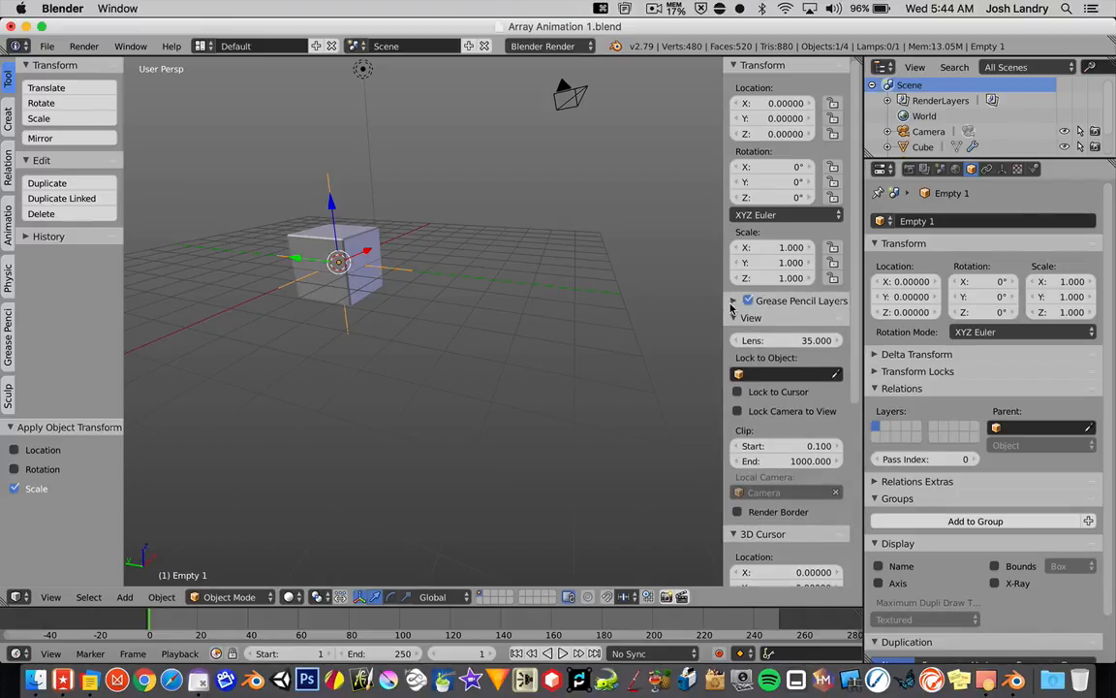
{"action": "left_click", "coordinate": [736, 318]}
{"action": "left_click", "coordinate": [734, 335]}
{"action": "left_click", "coordinate": [734, 351]}
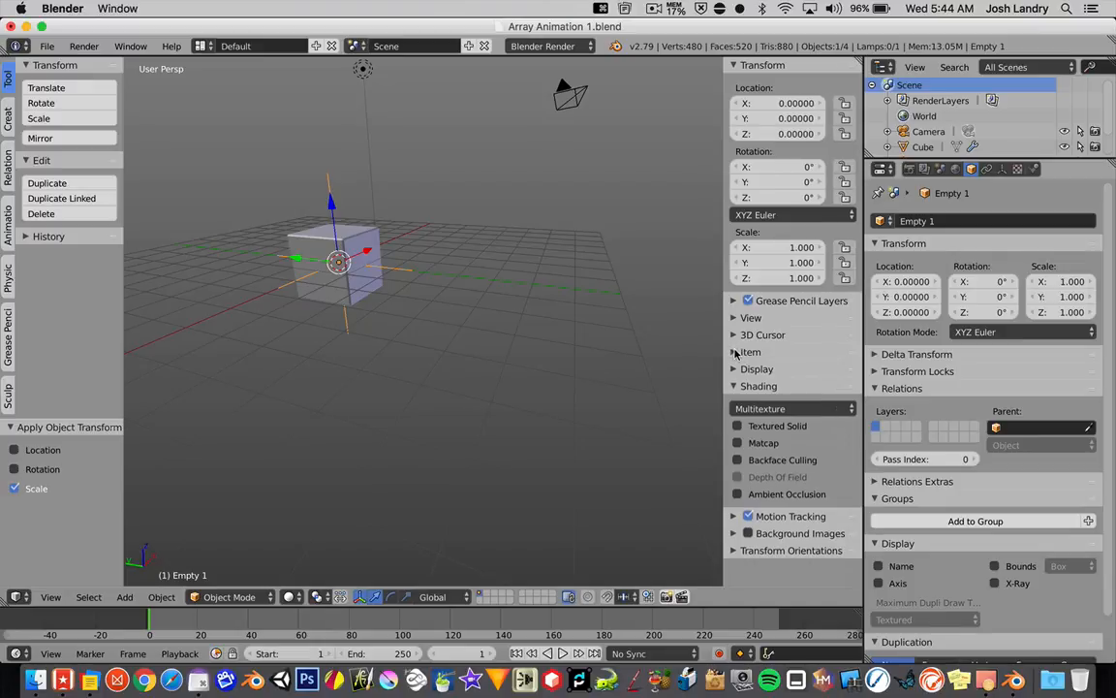
{"action": "left_click", "coordinate": [733, 385]}
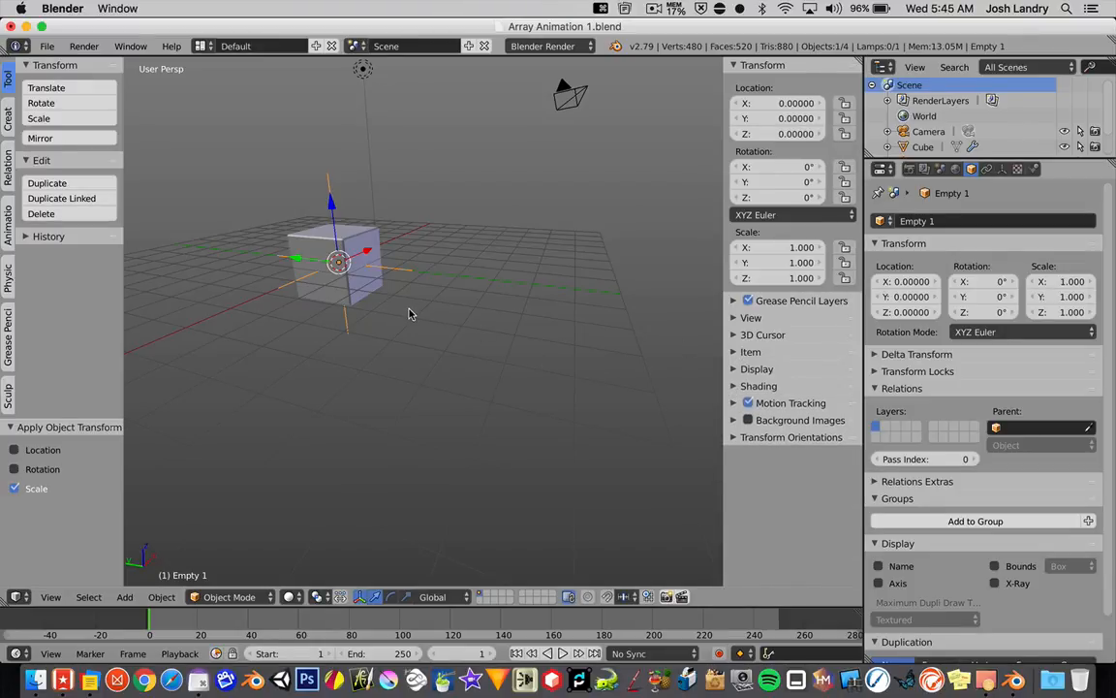
Step: Try moving Empty 1 freely and along the X axis to preview the array, cancelling both moves
{"action": "key", "text": "g"}
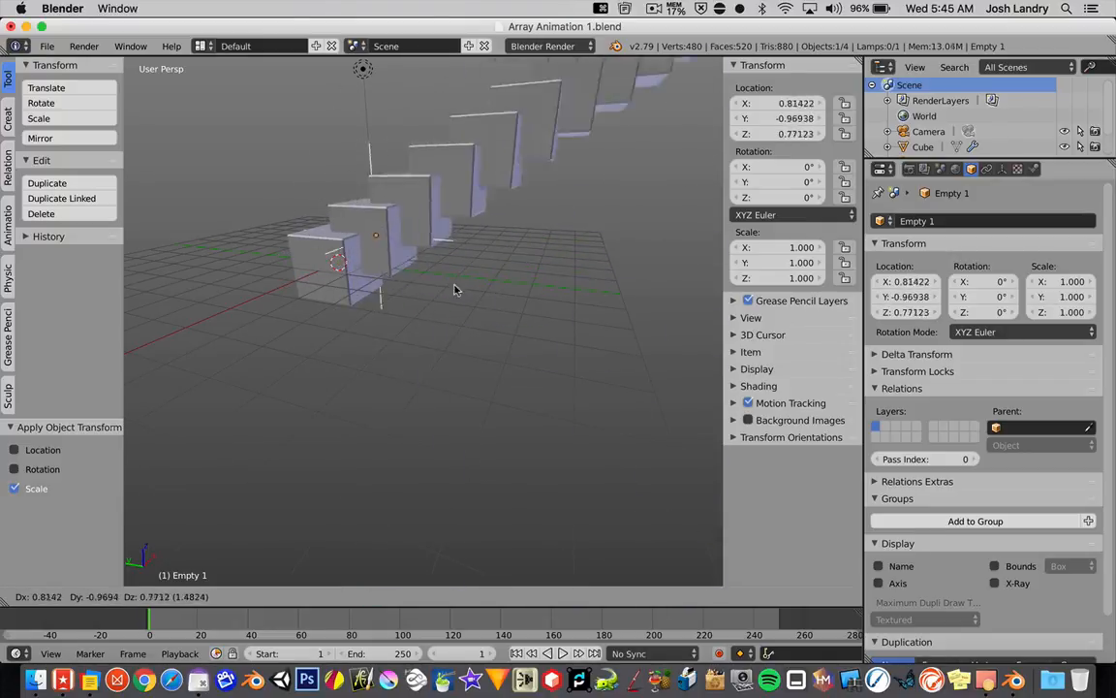
{"action": "key", "text": "Escape"}
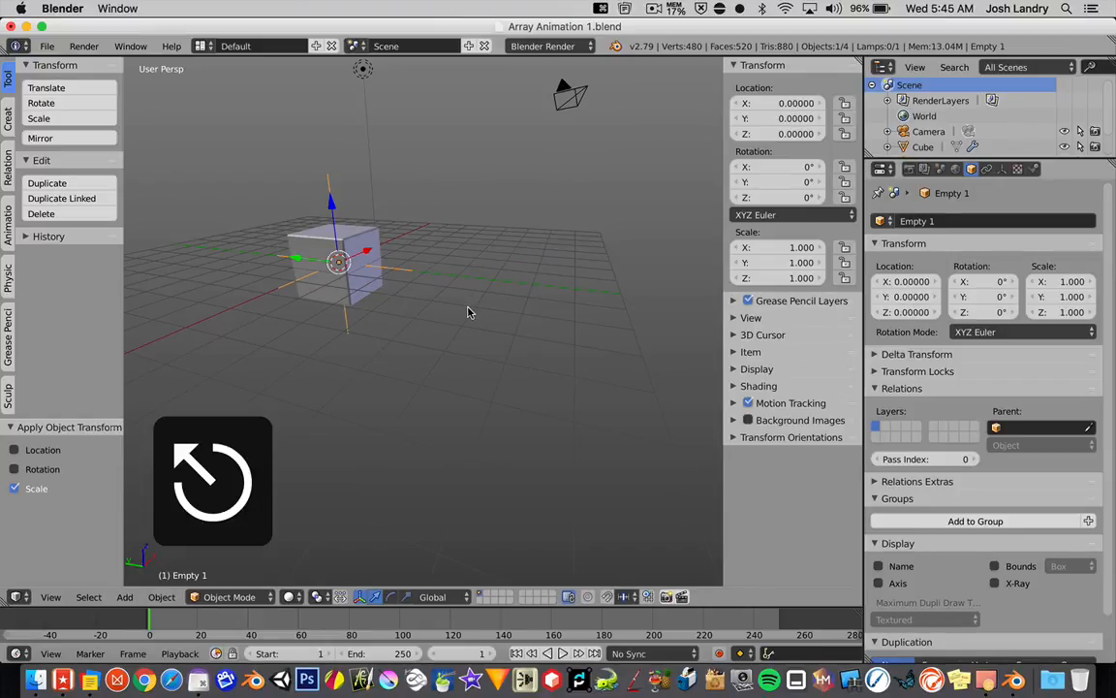
{"action": "key", "text": "g"}
{"action": "key", "text": "x"}
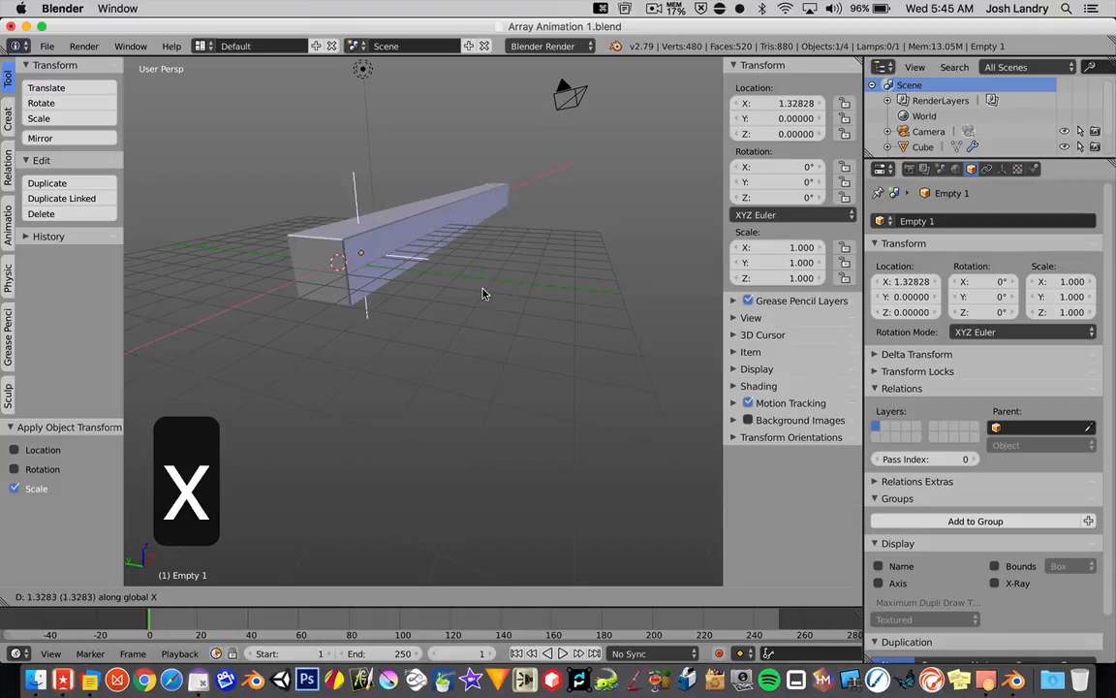
{"action": "key", "text": "Escape"}
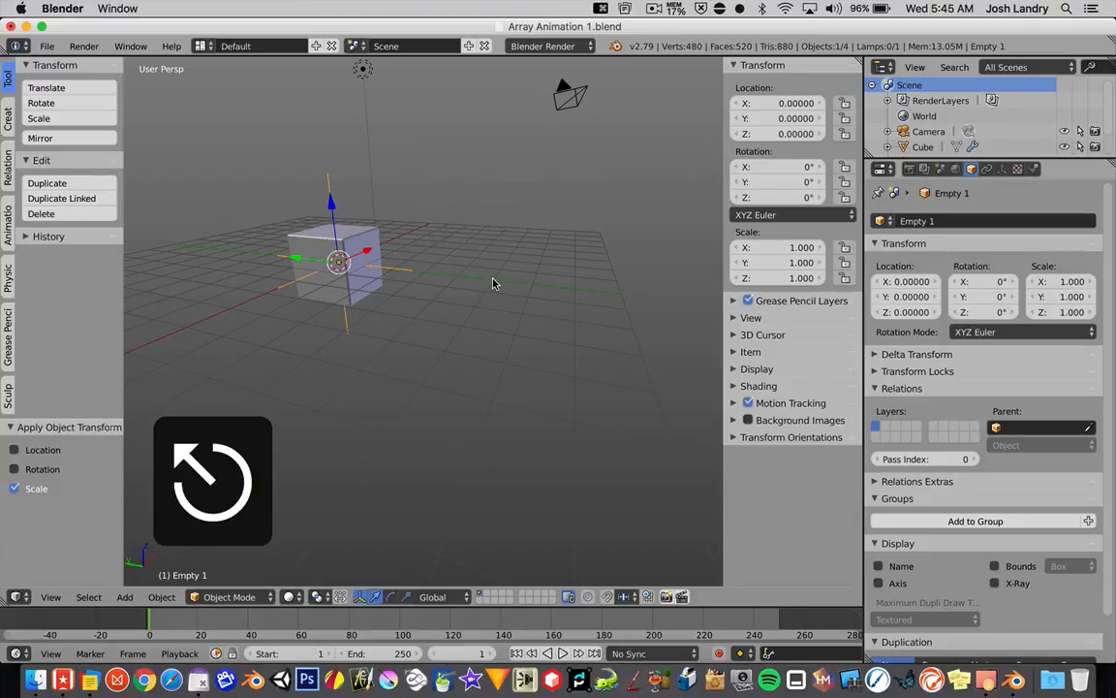
Step: Move Empty 1 about 2.87 units along X to spread the cubes, and try rotating it to bend the array
{"action": "key", "text": "g"}
{"action": "key", "text": "x"}
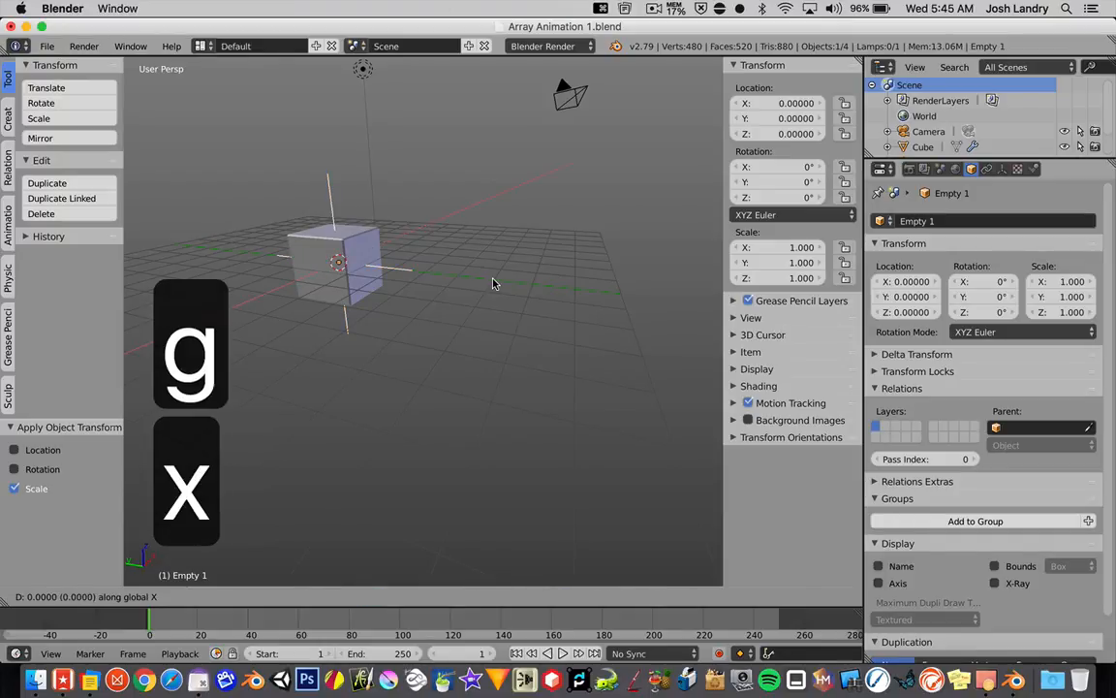
{"action": "left_click", "coordinate": [534, 260]}
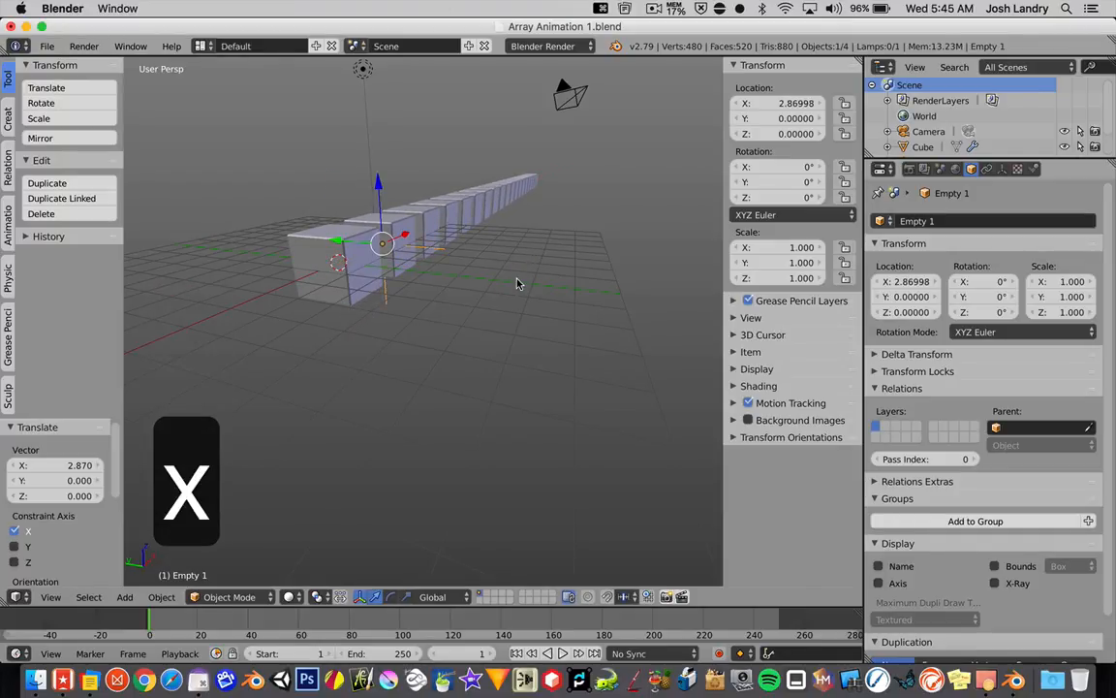
{"action": "key", "text": "r"}
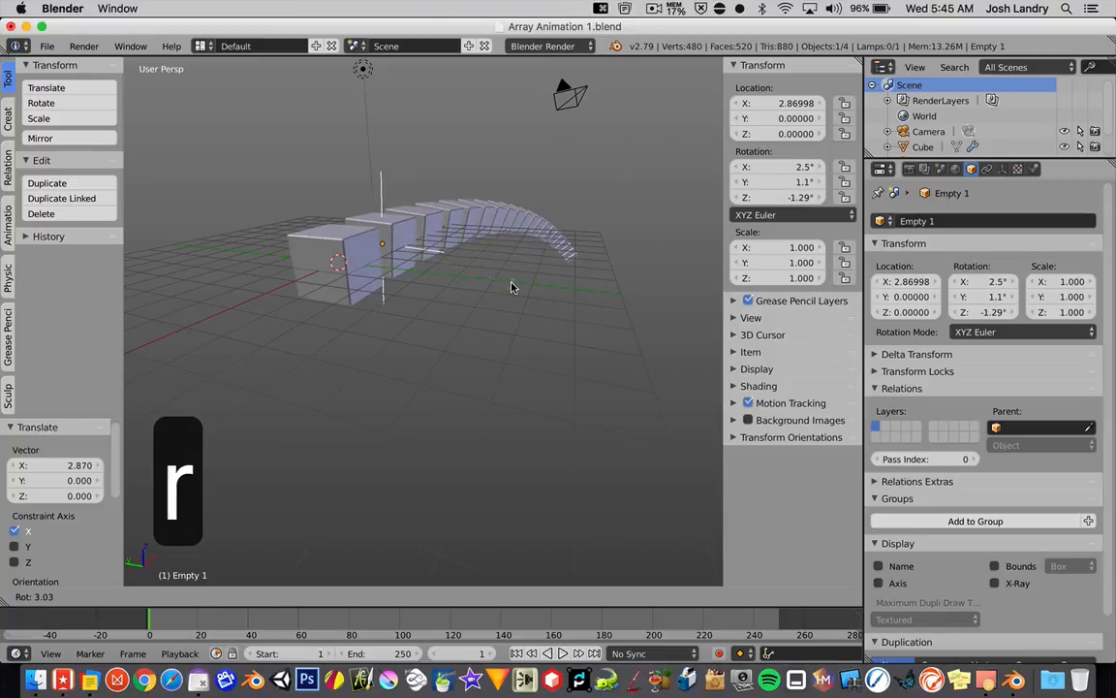
{"action": "key", "text": "Escape"}
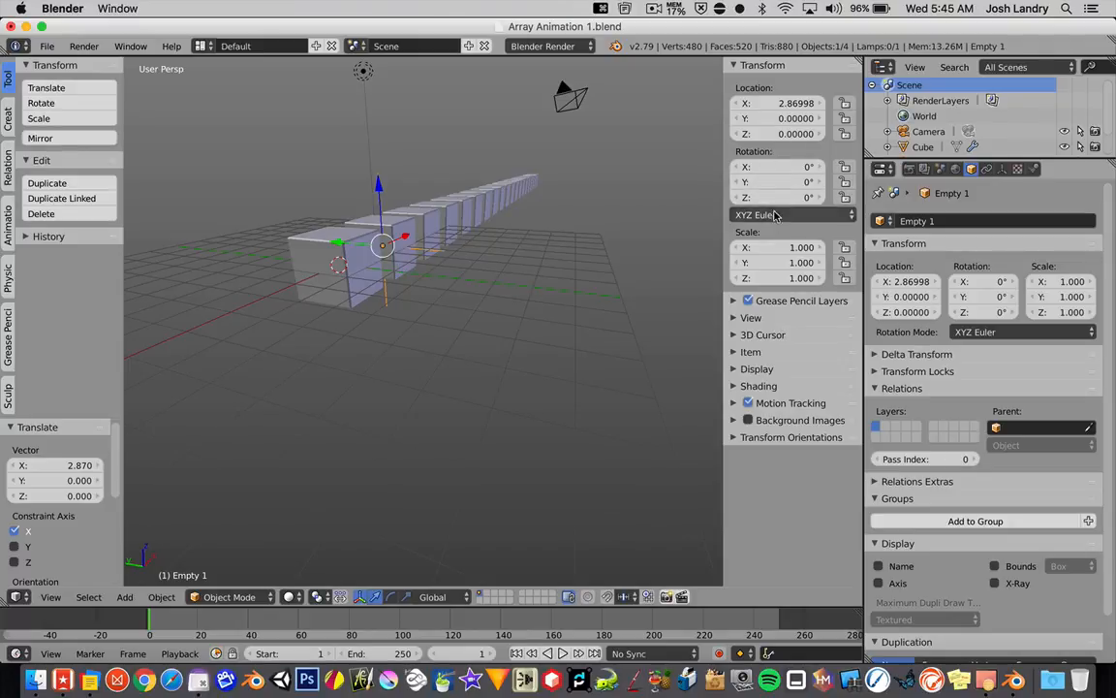
Step: Widen the 3D viewport slightly and reset the location of Empty 1 to 0 on the X, Y and Z axes
{"action": "left_click_drag", "start_coordinate": [865, 246], "coordinate": [884, 244]}
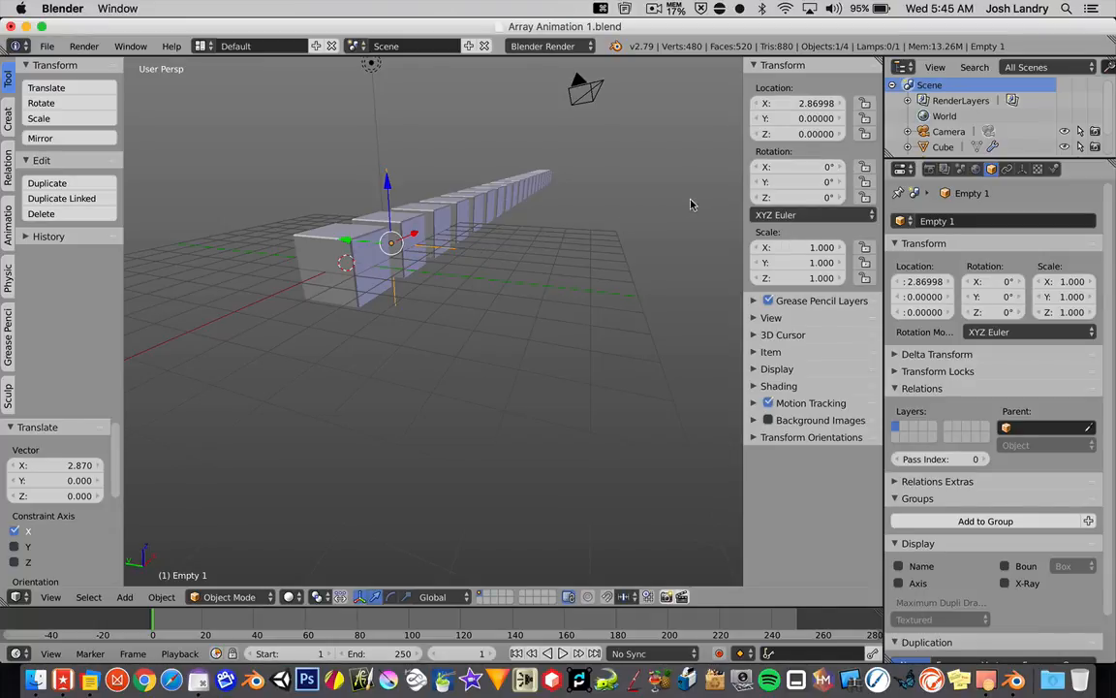
{"action": "left_click", "coordinate": [798, 103]}
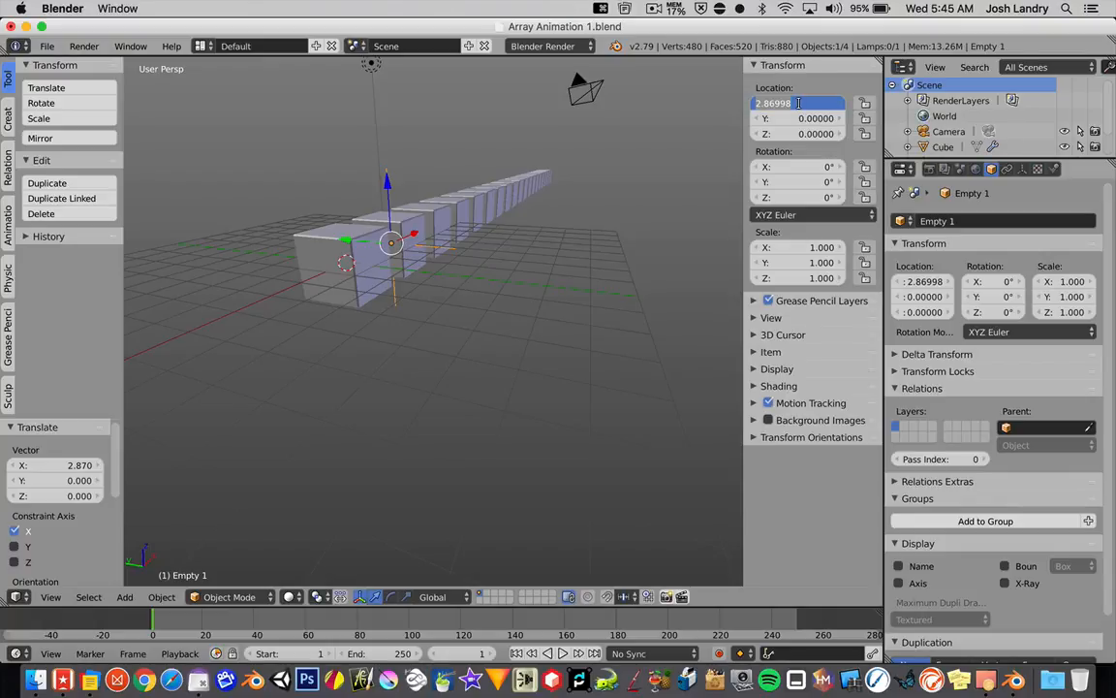
{"action": "type", "text": "0"}
{"action": "key", "text": "Tab"}
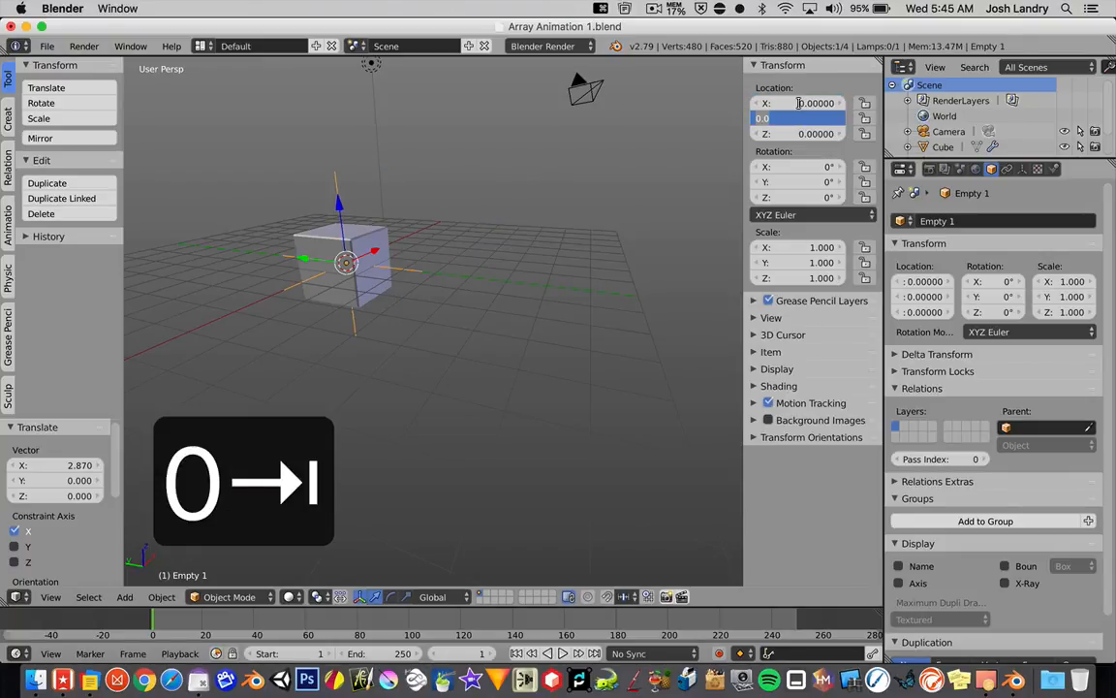
{"action": "type", "text": "0"}
{"action": "key", "text": "Tab"}
{"action": "type", "text": "0"}
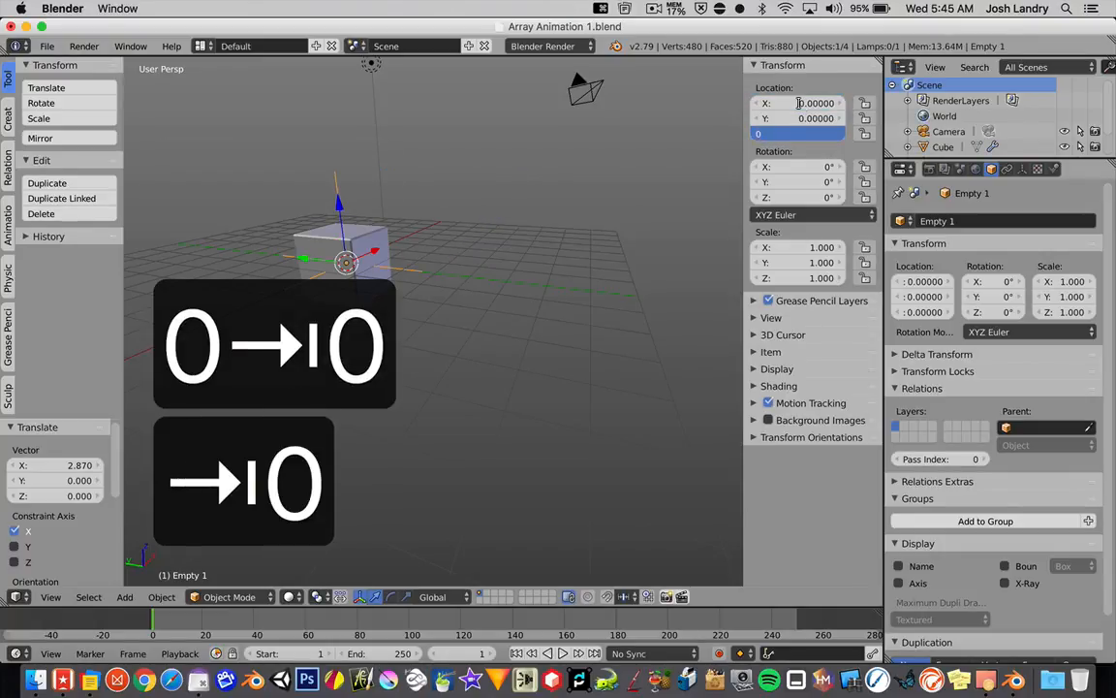
{"action": "key", "text": "Return"}
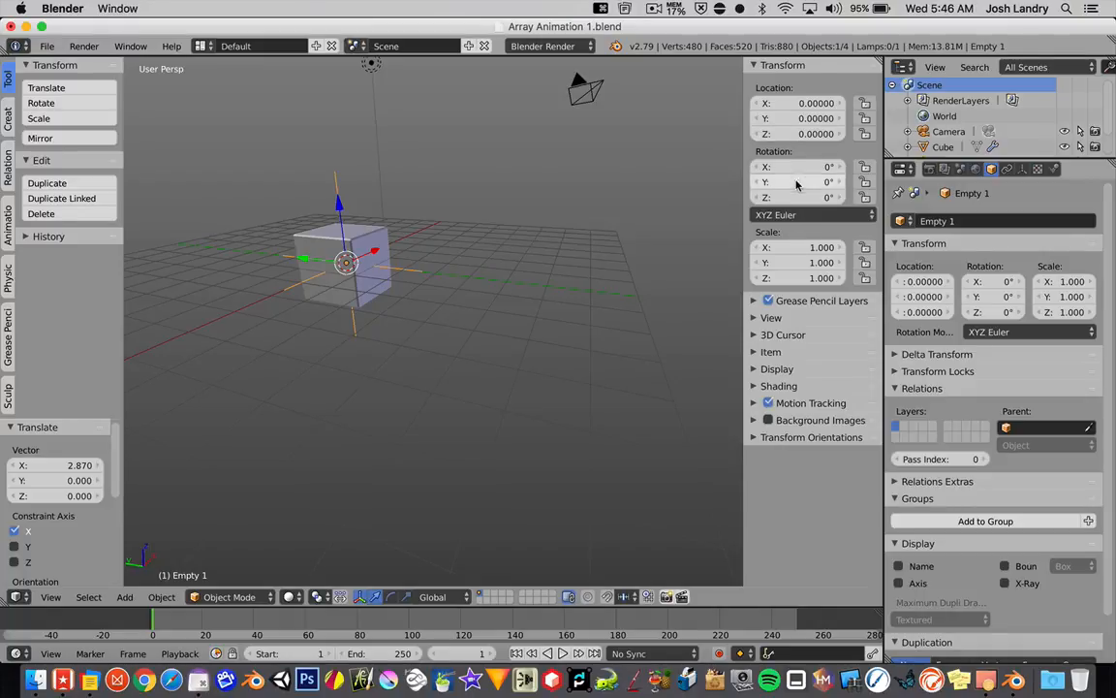
Step: Duplicate Empty 1 in place at the origin and enlarge the Outliner to show both empties
{"action": "middle_click_drag", "start_coordinate": [478, 267], "coordinate": [361, 386]}
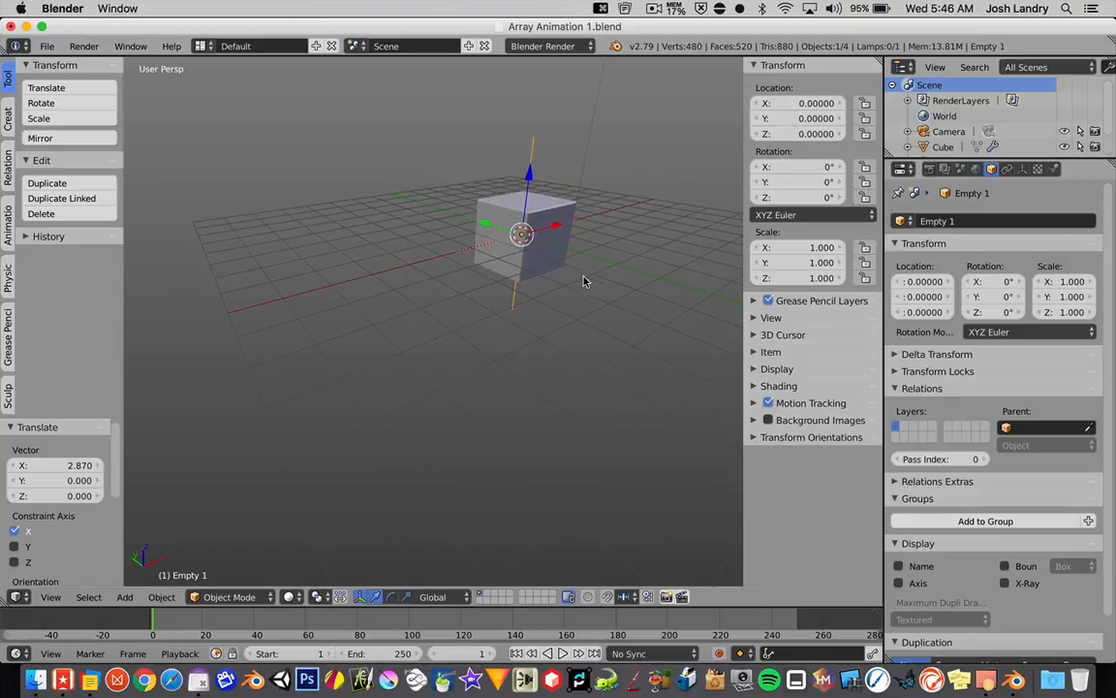
{"action": "middle_click_drag", "start_coordinate": [585, 280], "coordinate": [524, 321]}
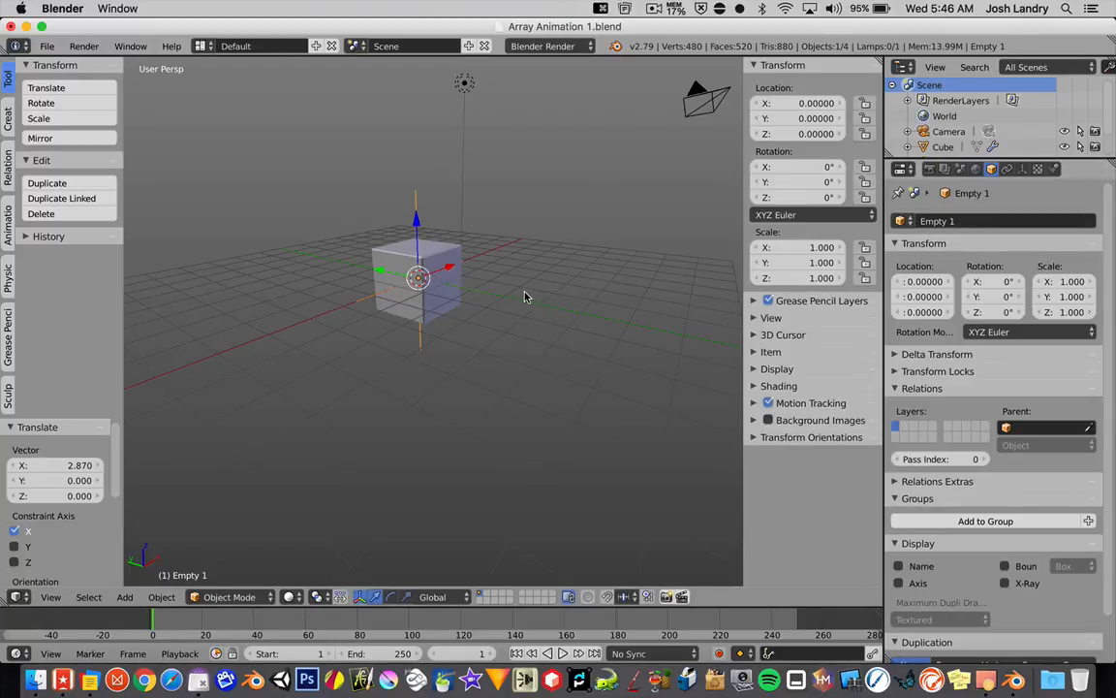
{"action": "key", "text": "shift+d"}
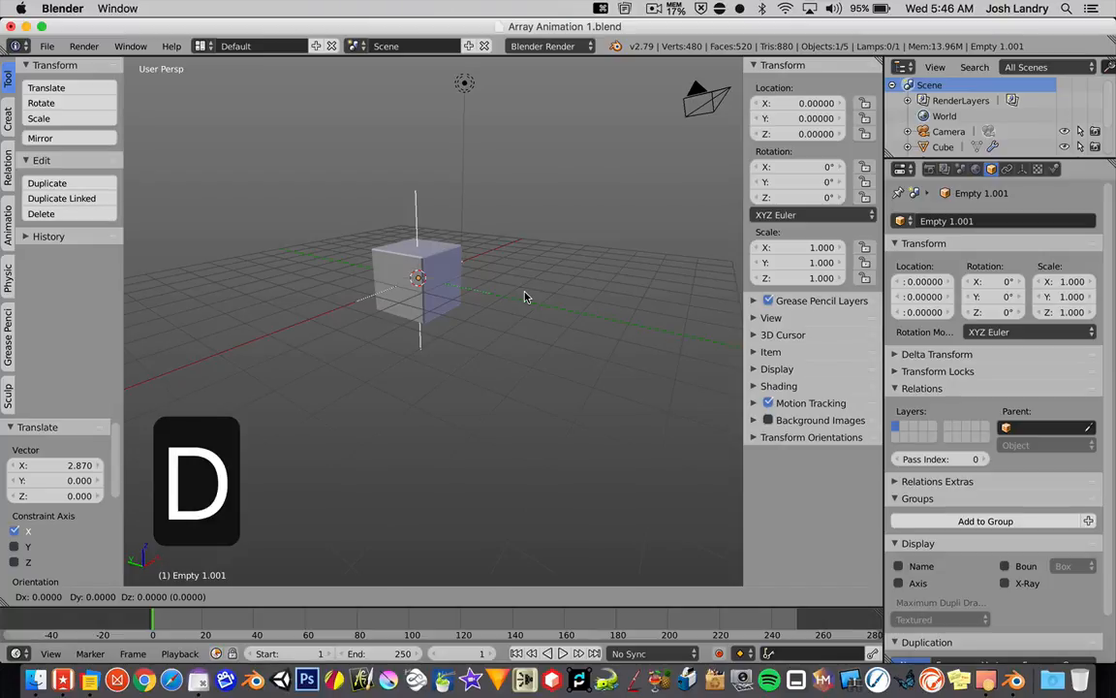
{"action": "right_click", "coordinate": [524, 297]}
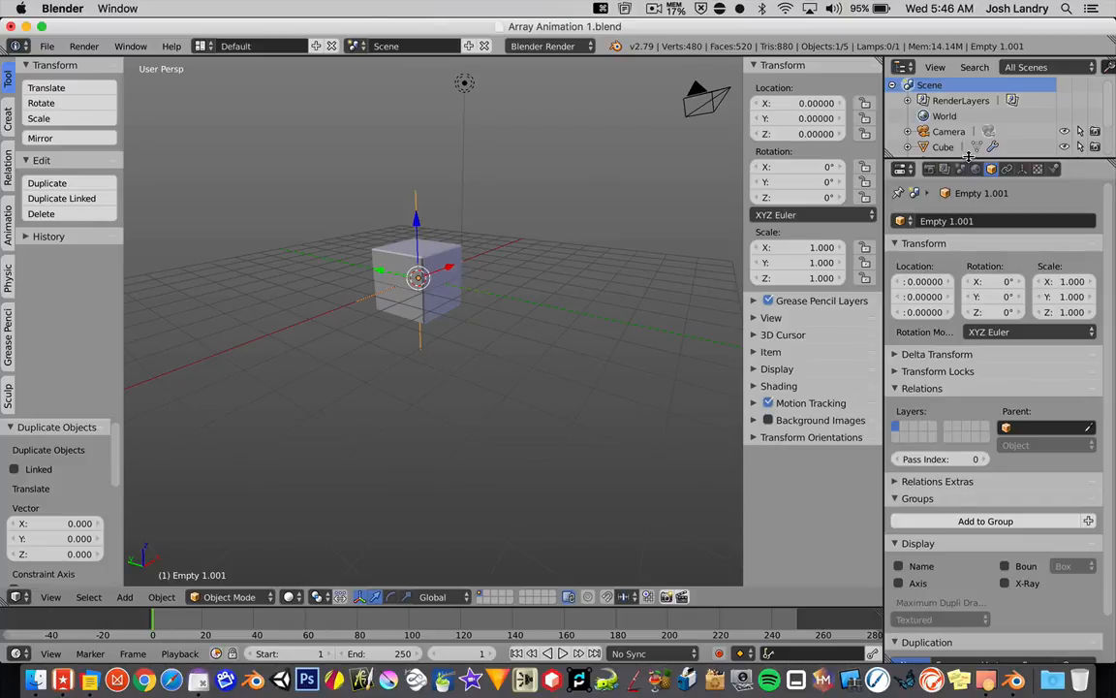
{"action": "left_click_drag", "start_coordinate": [970, 156], "coordinate": [969, 207]}
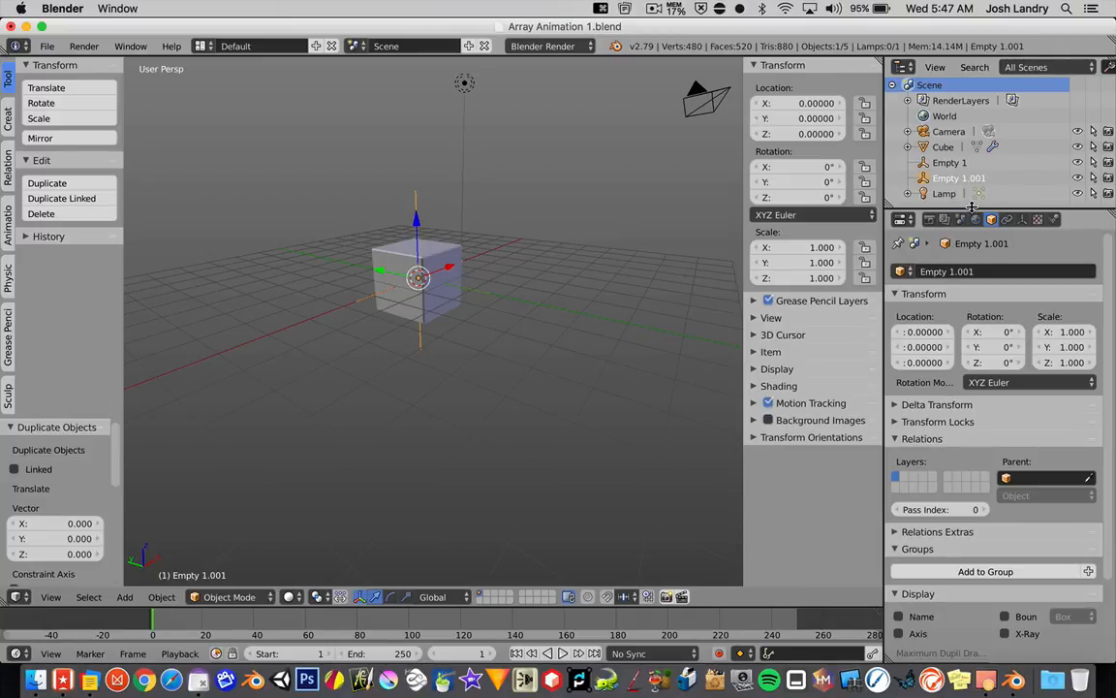
{"action": "left_click_drag", "start_coordinate": [972, 206], "coordinate": [972, 198]}
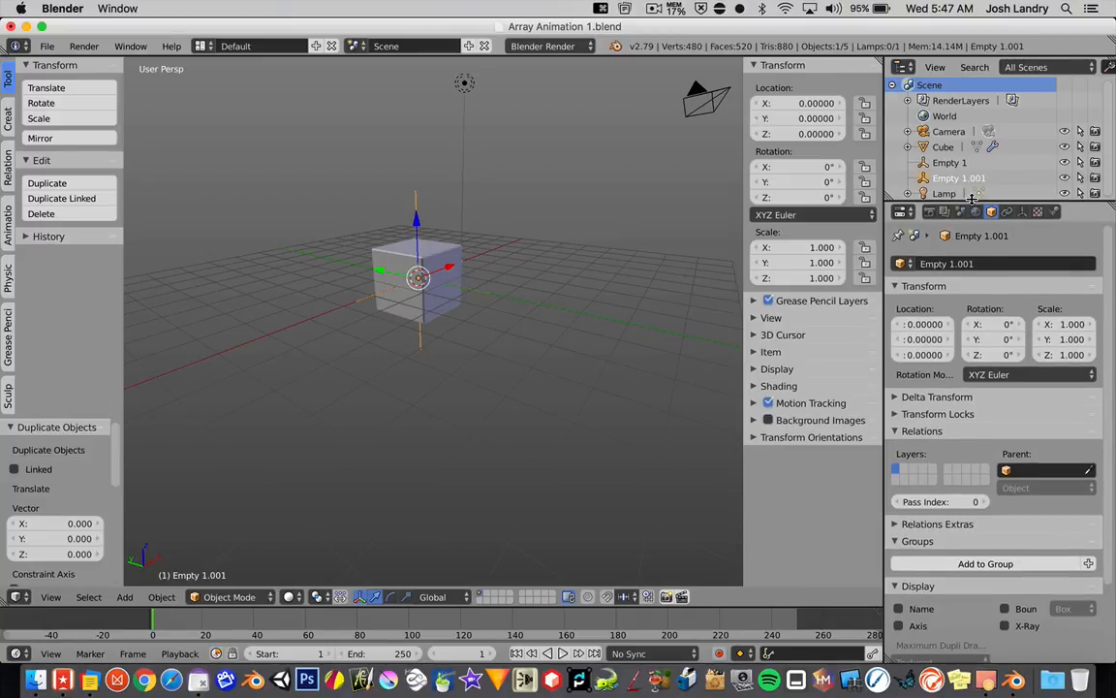
Step: Rename the duplicated empty as Empty 2 and make it the selected object in the Outliner
{"action": "left_click", "coordinate": [983, 264]}
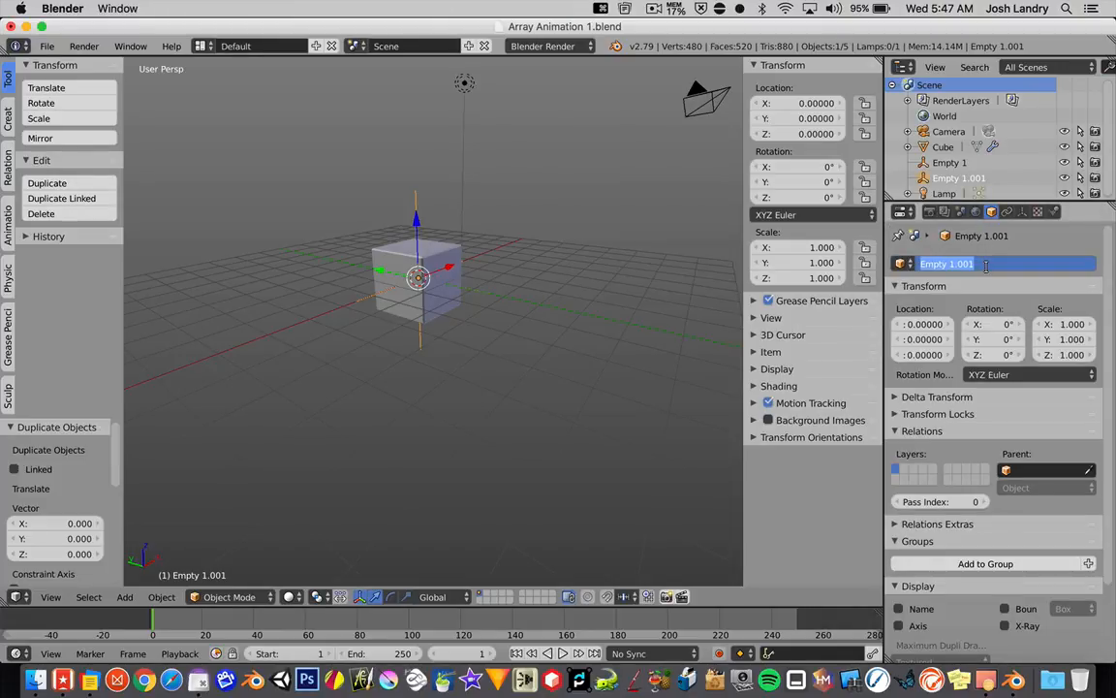
{"action": "left_click", "coordinate": [986, 264]}
{"action": "key", "text": "BackSpace"}
{"action": "key", "text": "BackSpace"}
{"action": "key", "text": "BackSpace"}
{"action": "key", "text": "BackSpace"}
{"action": "key", "text": "BackSpace"}
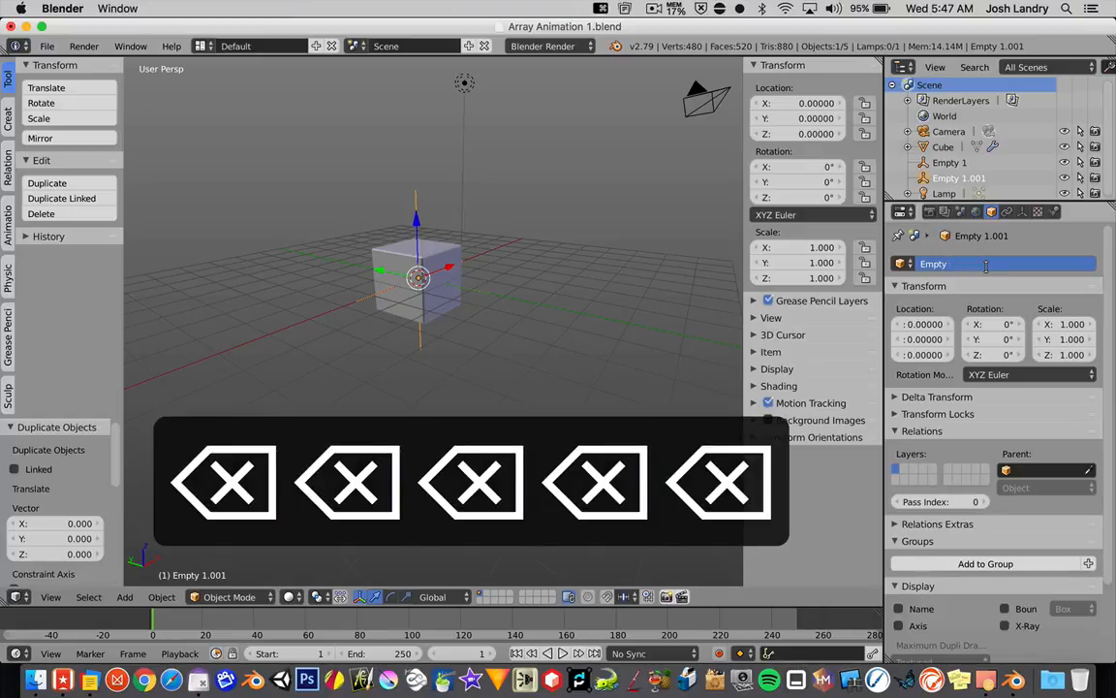
{"action": "type", "text": "2"}
{"action": "key", "text": "Return"}
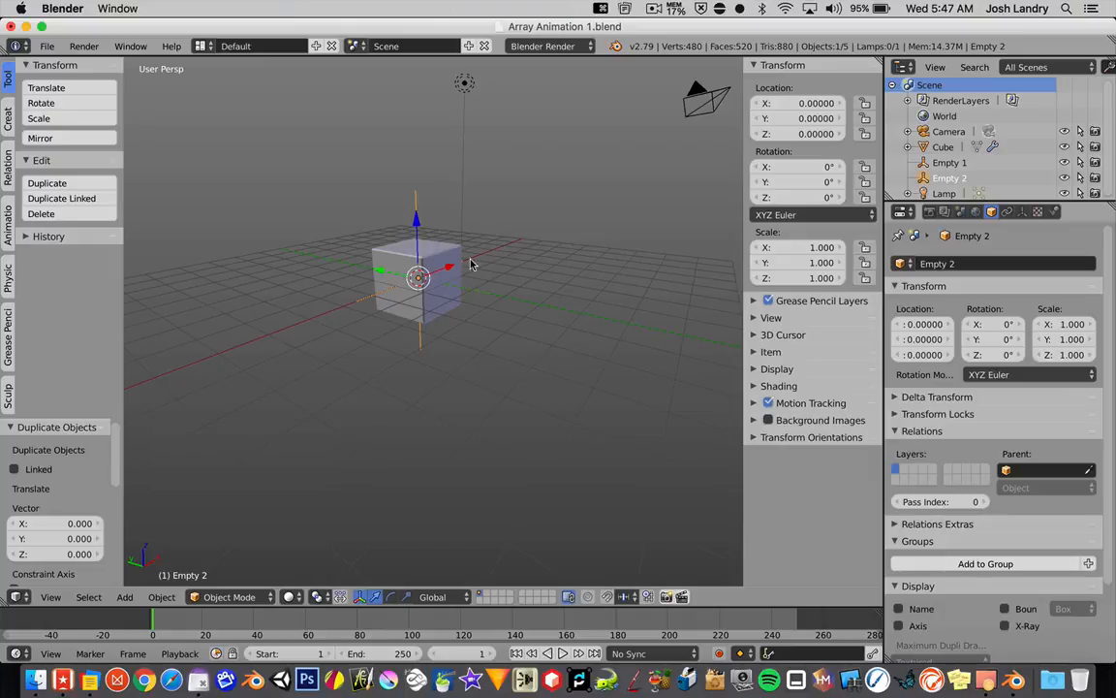
{"action": "left_click", "coordinate": [952, 164]}
{"action": "left_click", "coordinate": [955, 179]}
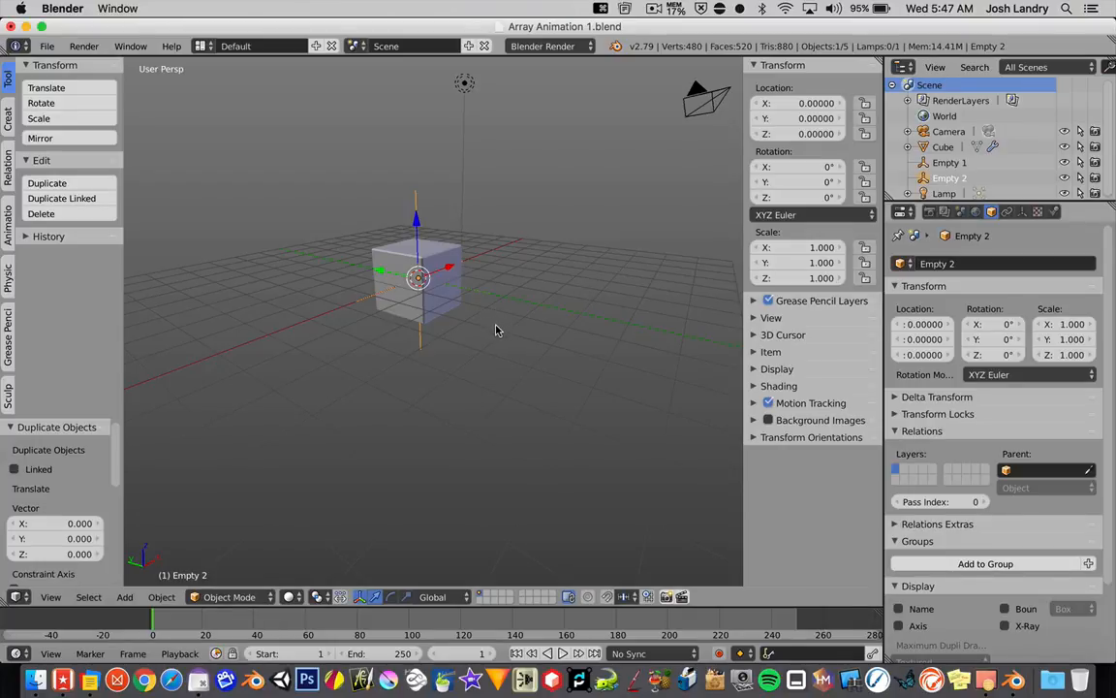
Step: Copy the cube's Array modifier and collapse the original modifier so the copy's settings fit in the enlarged Properties editor
{"action": "right_click", "coordinate": [433, 258]}
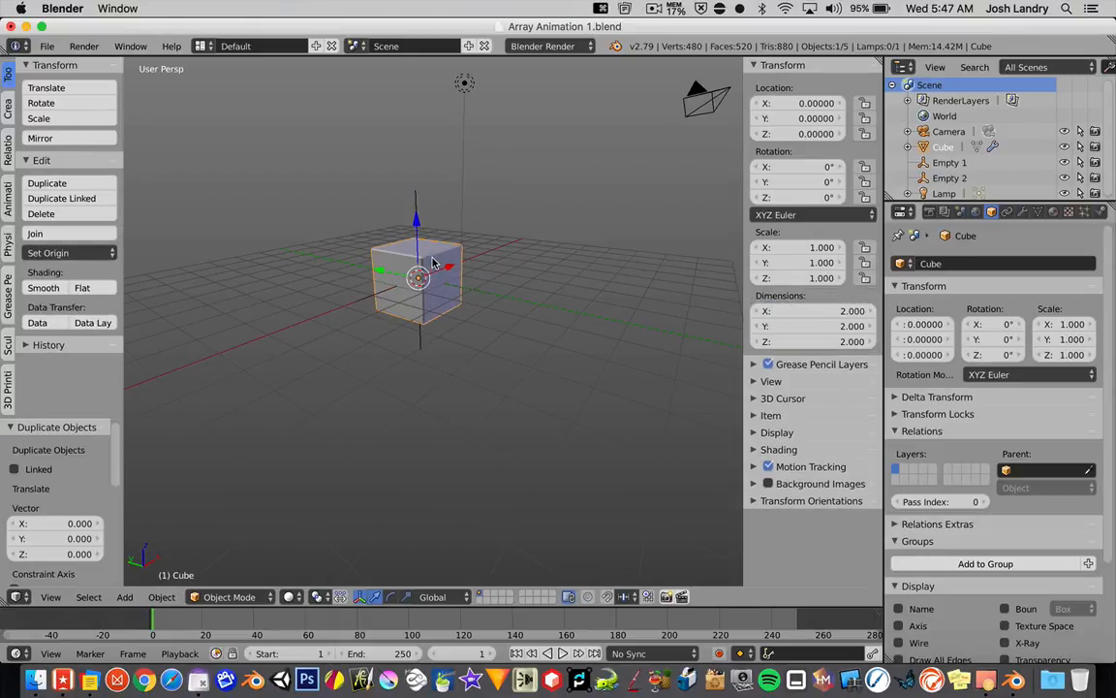
{"action": "left_click", "coordinate": [1020, 212]}
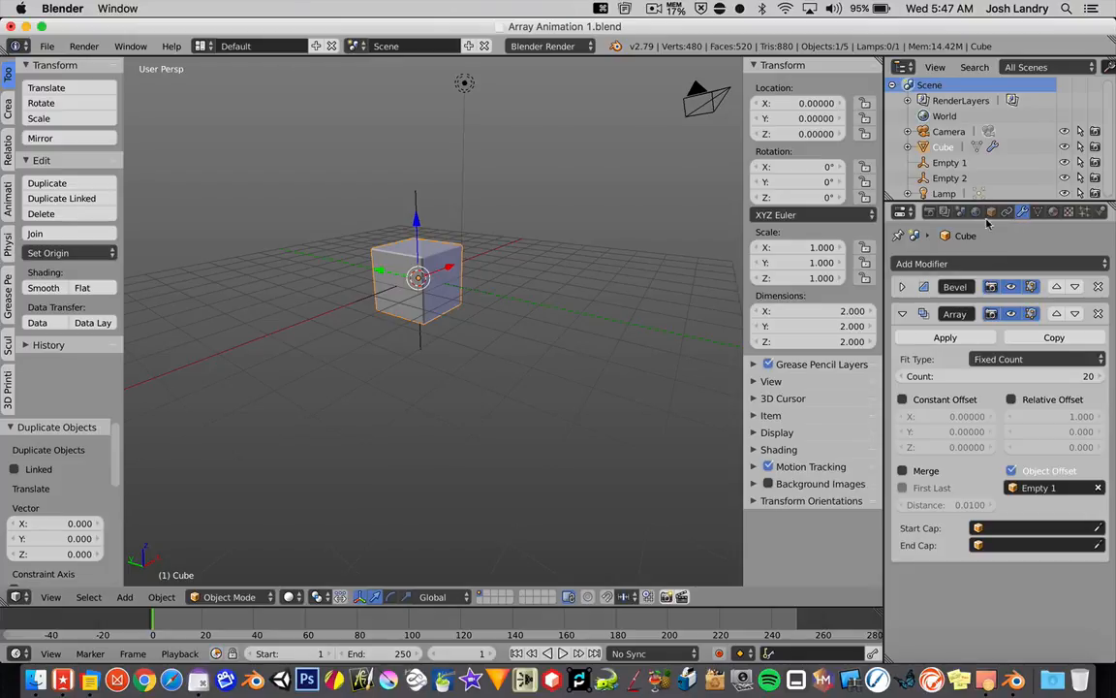
{"action": "left_click_drag", "start_coordinate": [975, 156], "coordinate": [975, 154]}
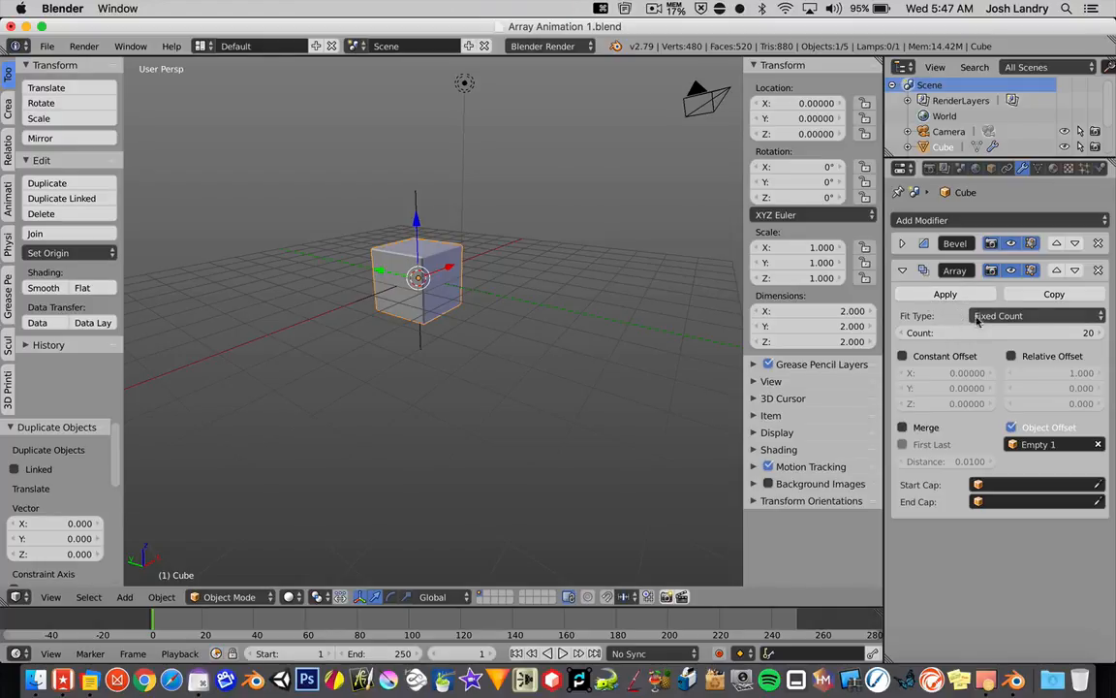
{"action": "left_click", "coordinate": [1054, 294]}
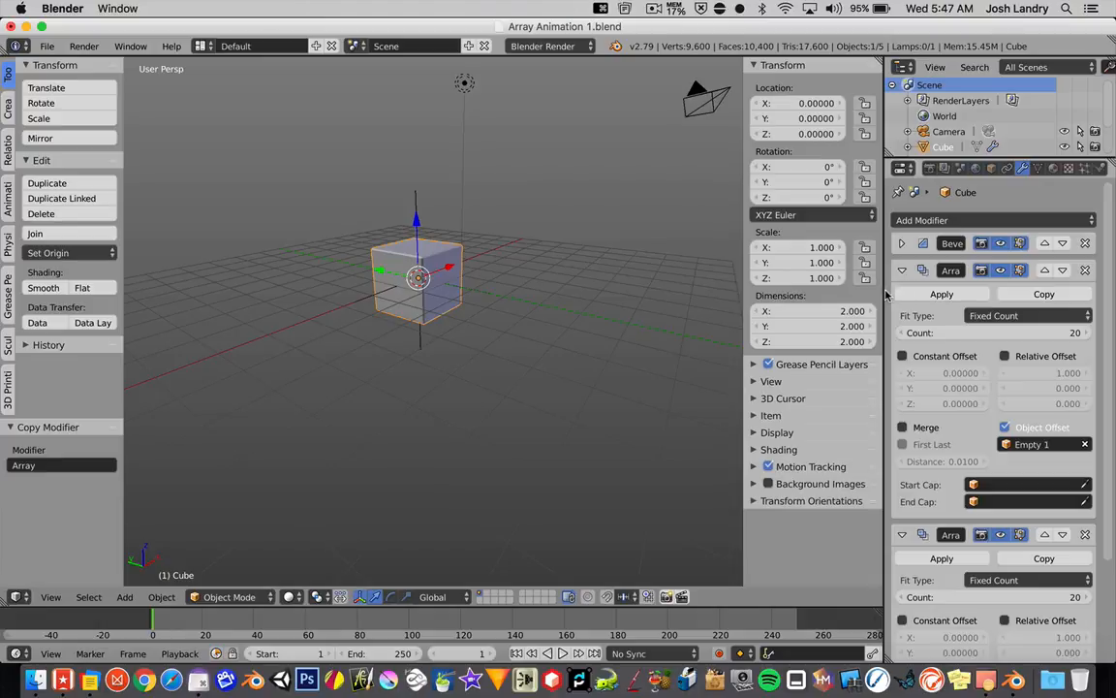
{"action": "left_click_drag", "start_coordinate": [880, 291], "coordinate": [868, 290]}
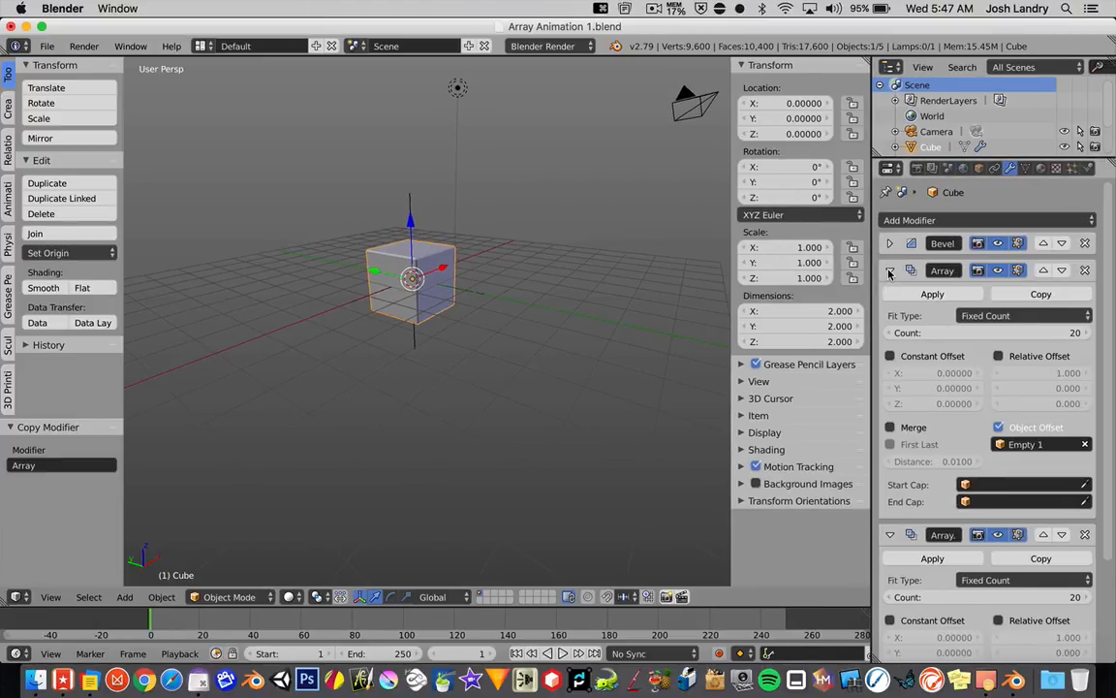
{"action": "left_click", "coordinate": [890, 271]}
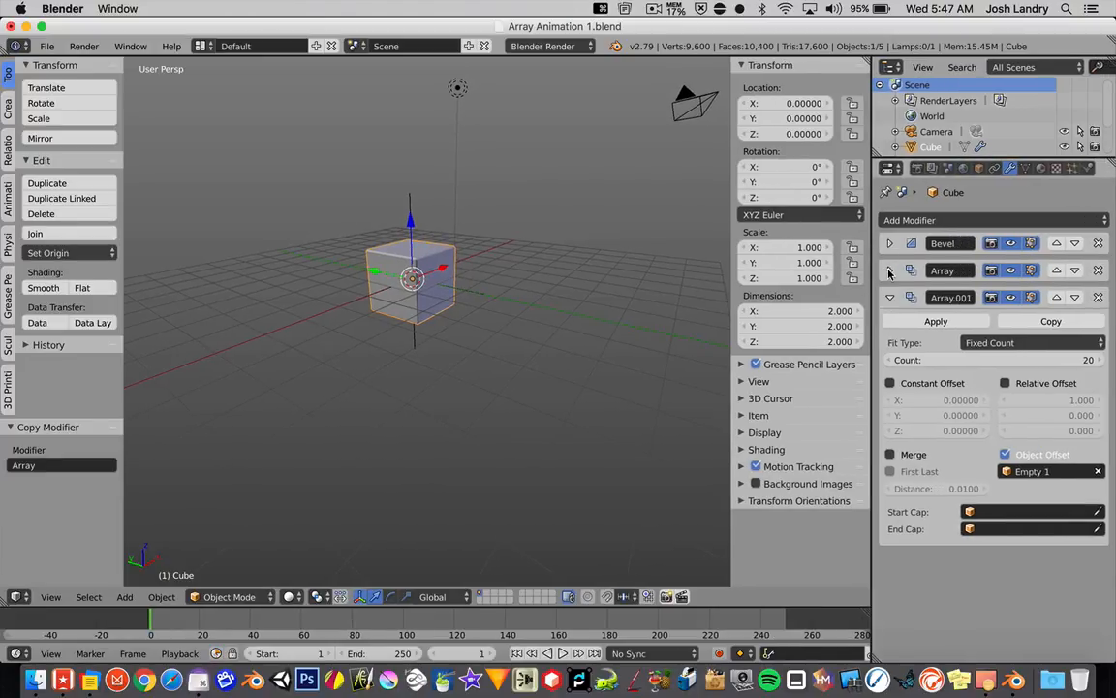
Step: Rename the copied array modifier as Array 2 and the original one as Array 1
{"action": "left_click", "coordinate": [957, 299]}
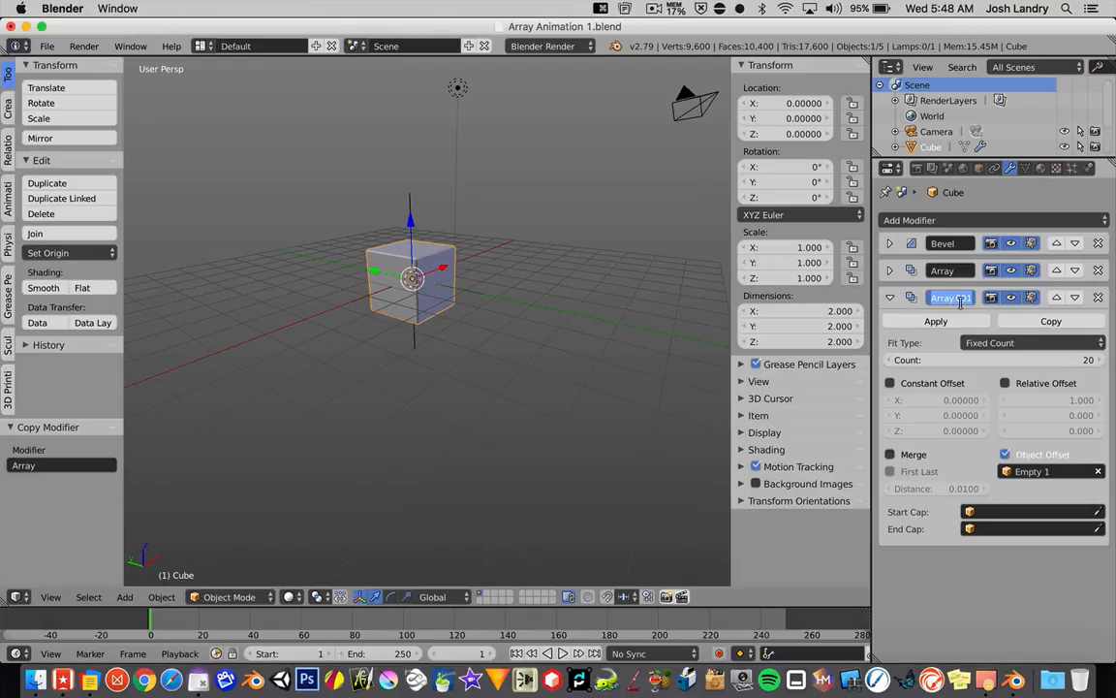
{"action": "left_click", "coordinate": [974, 298]}
{"action": "key", "text": "BackSpace"}
{"action": "key", "text": "BackSpace"}
{"action": "key", "text": "BackSpace"}
{"action": "key", "text": "BackSpace"}
{"action": "key", "text": "BackSpace"}
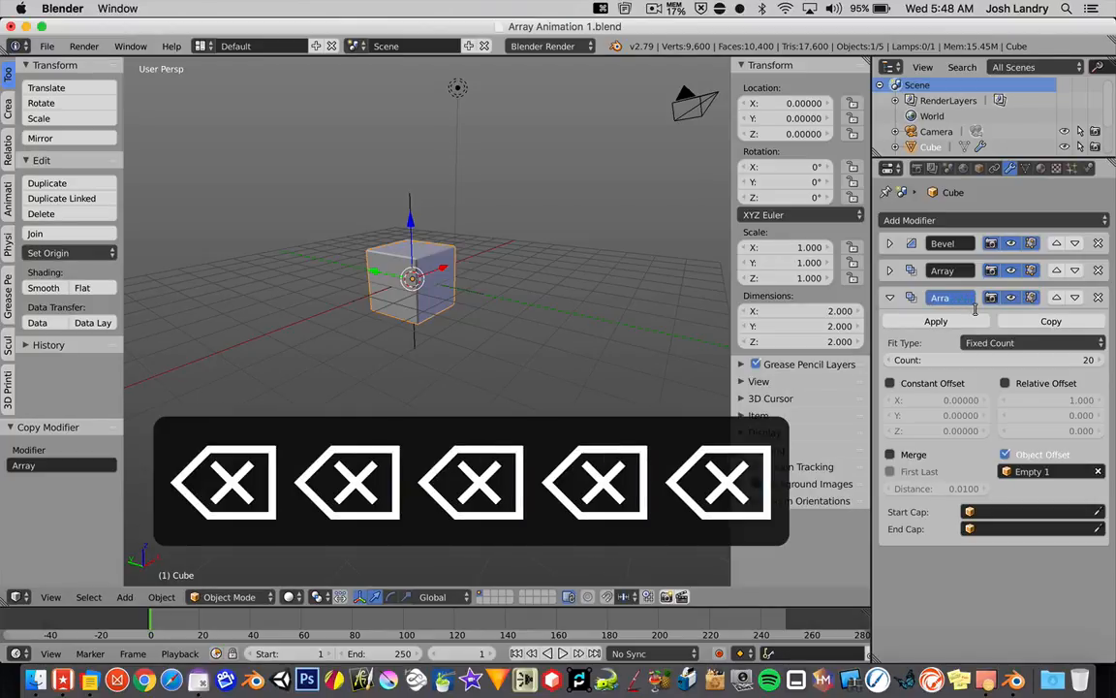
{"action": "type", "text": "y 2"}
{"action": "key", "text": "Return"}
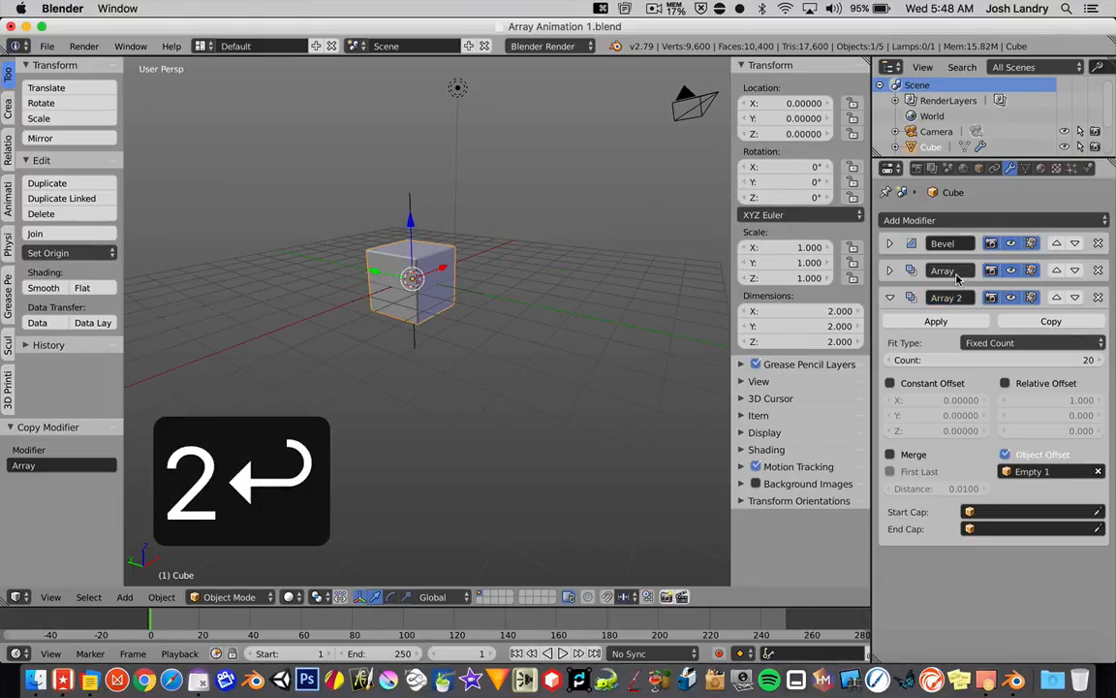
{"action": "left_click", "coordinate": [961, 271]}
{"action": "type", "text": "1"}
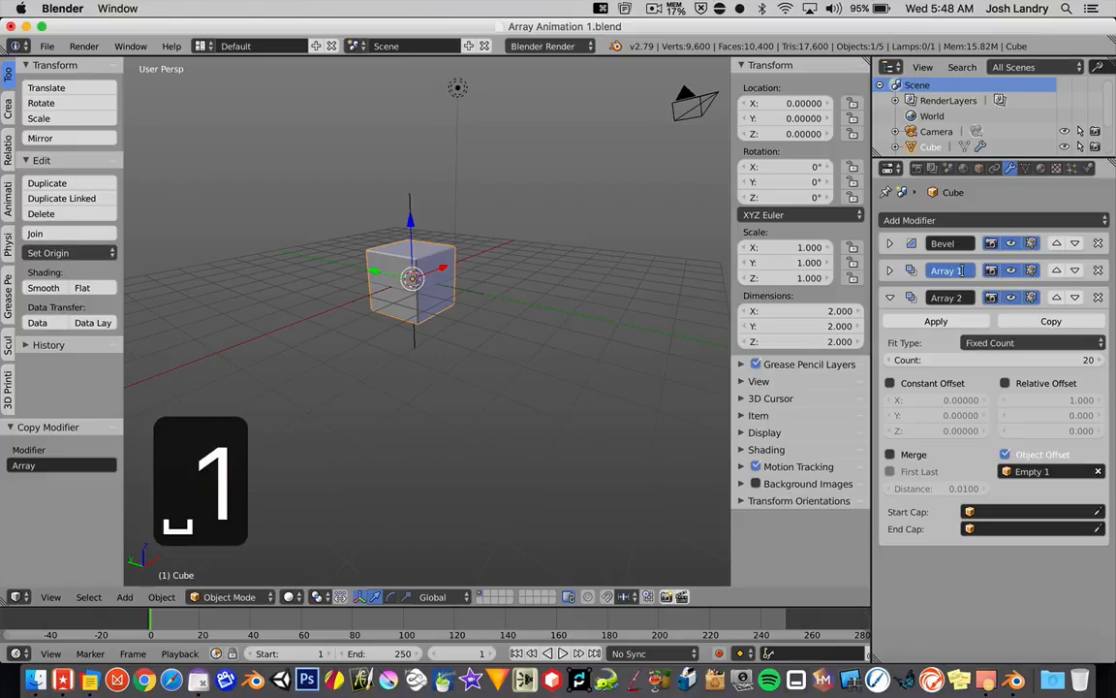
{"action": "key", "text": "Return"}
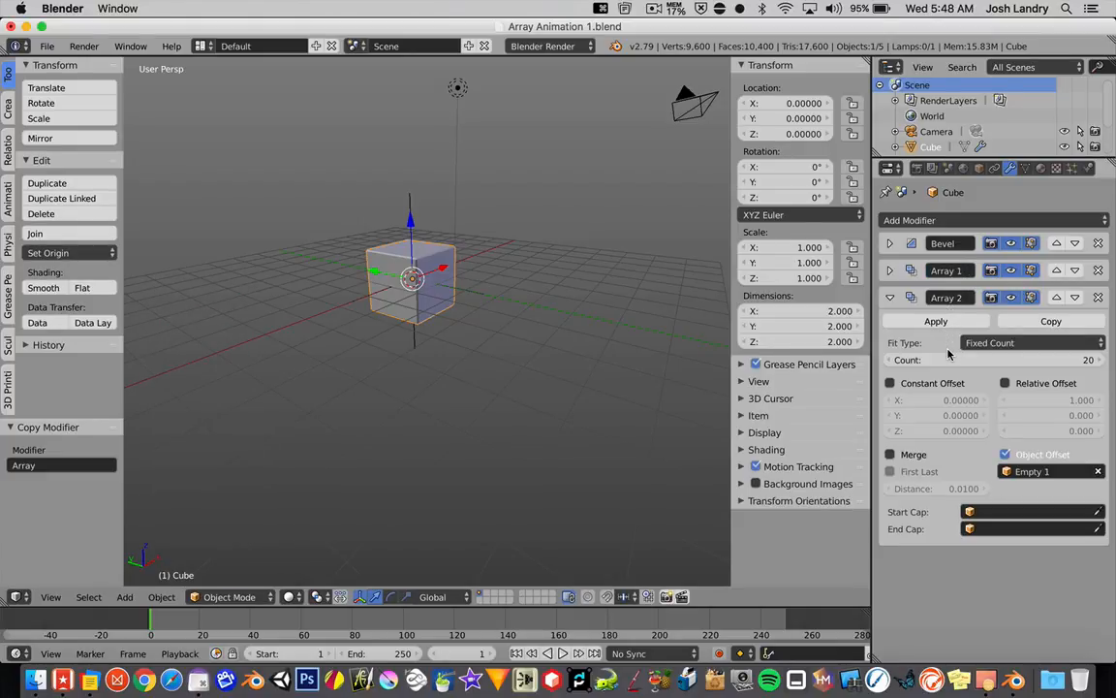
Step: Set the Object Offset of the Array 2 modifier to Empty 2 and collapse the modifier
{"action": "left_click", "coordinate": [1030, 471]}
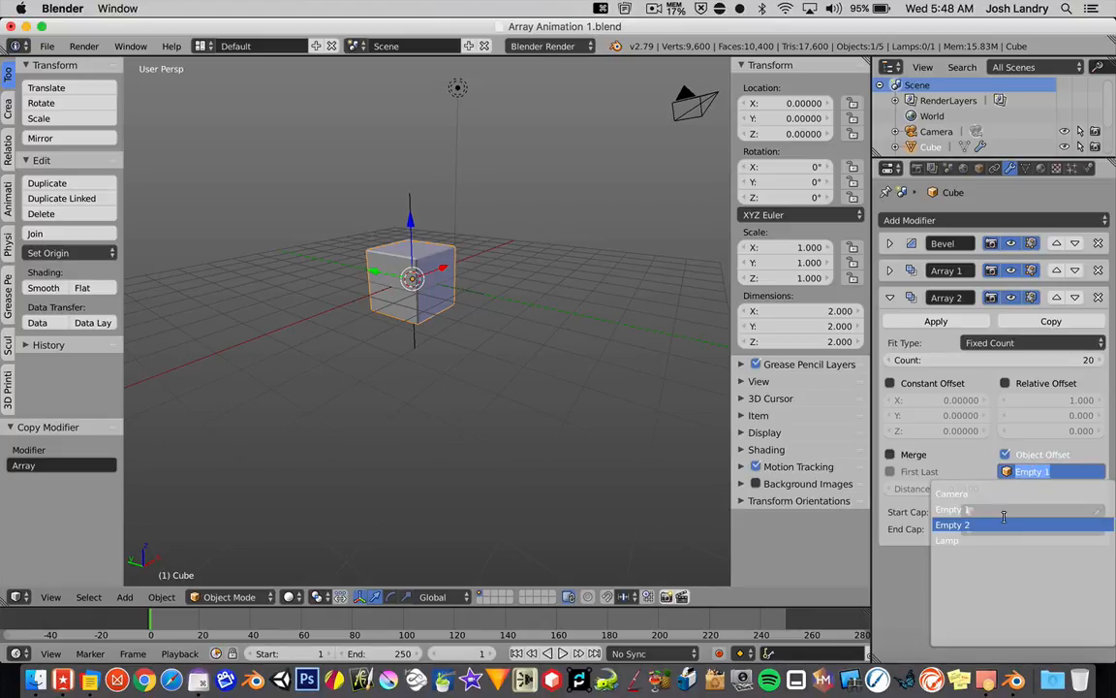
{"action": "left_click", "coordinate": [975, 523]}
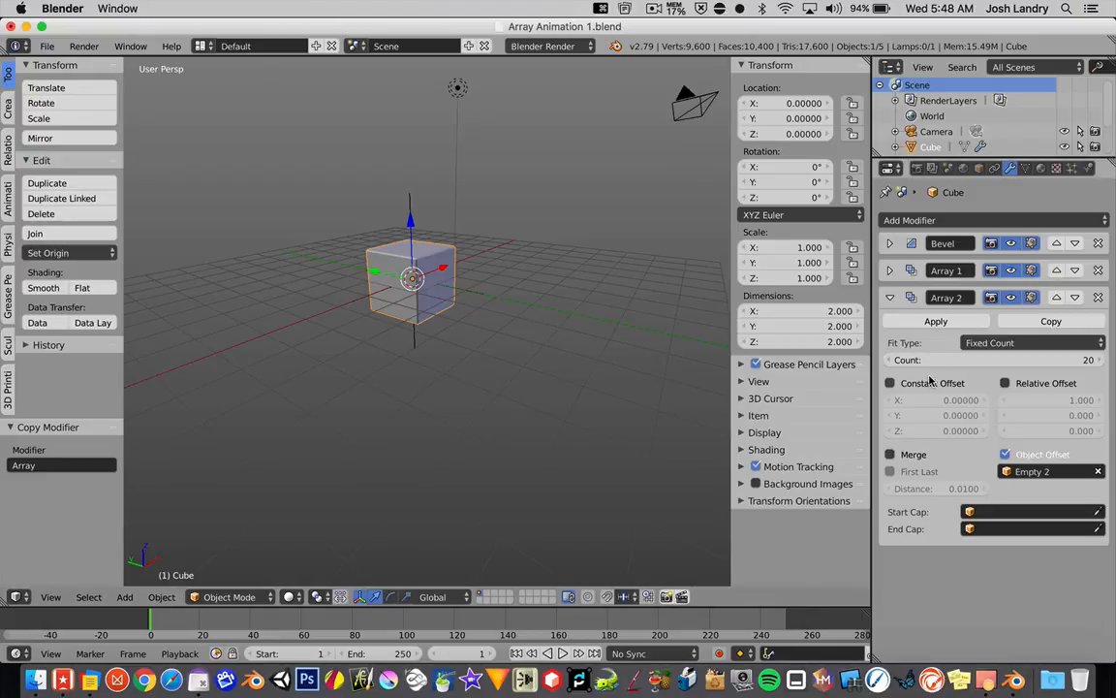
{"action": "left_click", "coordinate": [890, 298]}
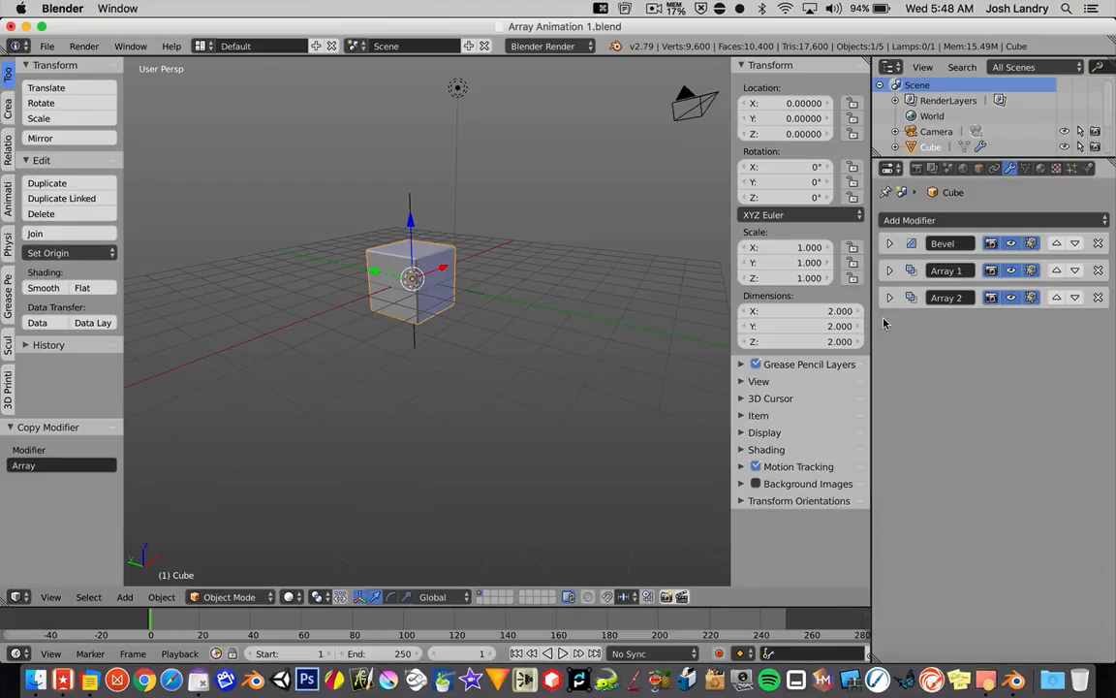
Step: Widen the 3D viewport and enlarge the Outliner to list both empties, selecting Empty 1
{"action": "left_click_drag", "start_coordinate": [871, 323], "coordinate": [893, 323]}
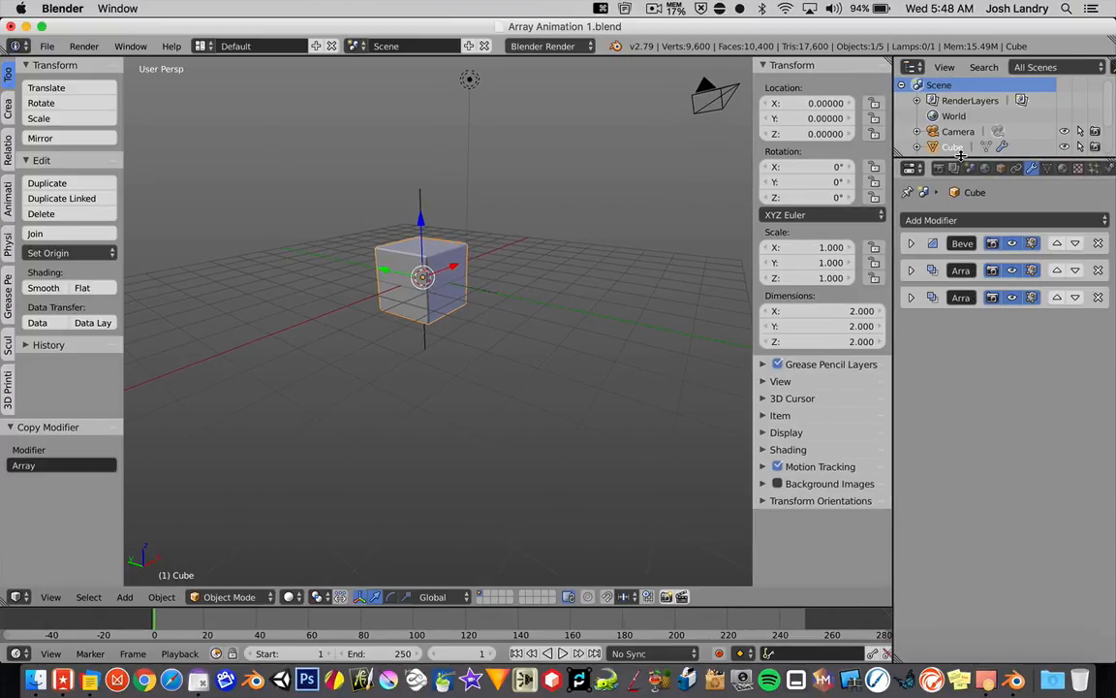
{"action": "left_click_drag", "start_coordinate": [962, 155], "coordinate": [961, 206]}
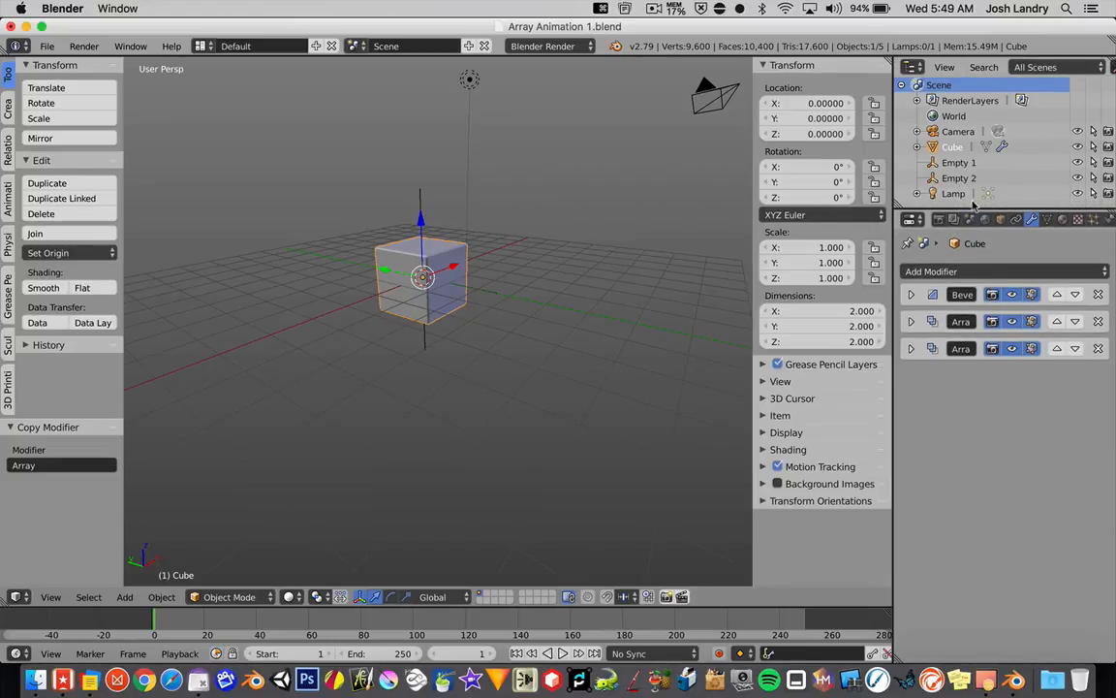
{"action": "mouse_move", "coordinate": [972, 206]}
{"action": "left_mouse_down"}
{"action": "mouse_move", "coordinate": [972, 176]}
{"action": "mouse_move", "coordinate": [970, 211]}
{"action": "left_mouse_up"}
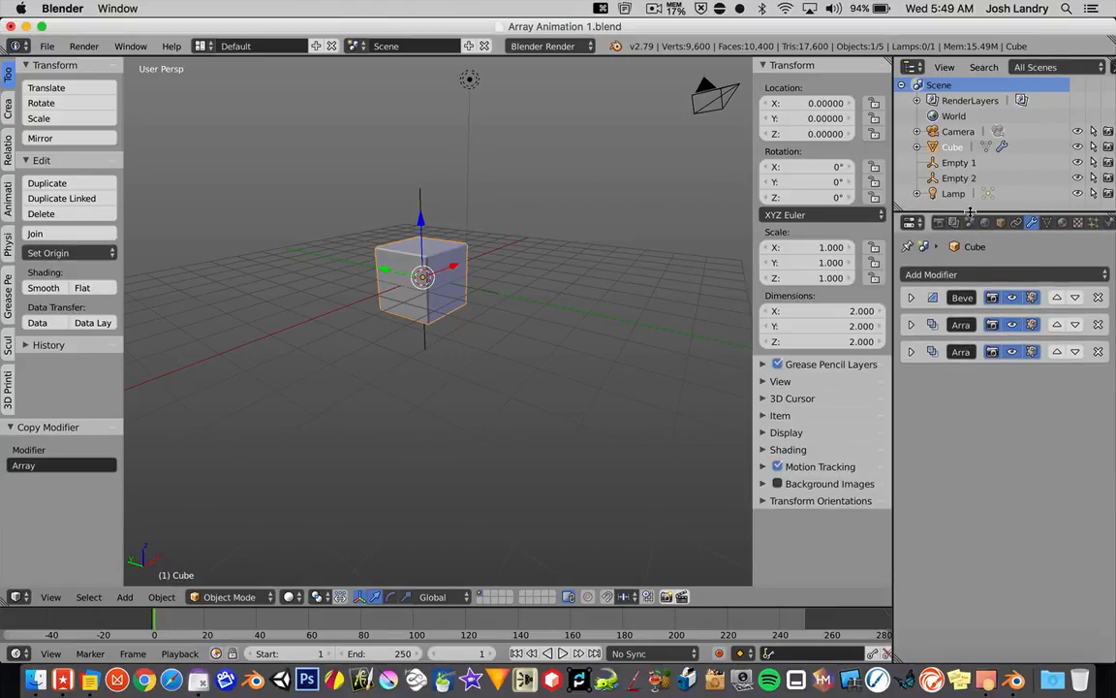
{"action": "left_click", "coordinate": [959, 163]}
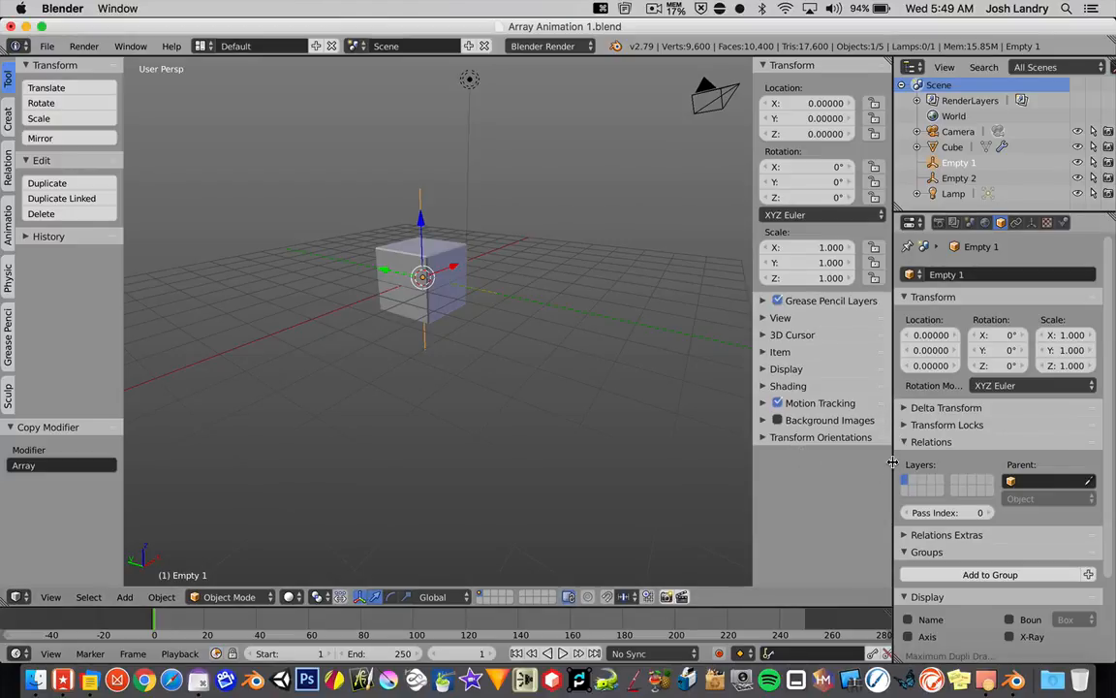
Step: Hide the 3D viewport's properties sidebar and split the viewport horizontally, with the upper area taller than the lower one
{"action": "key", "text": "n"}
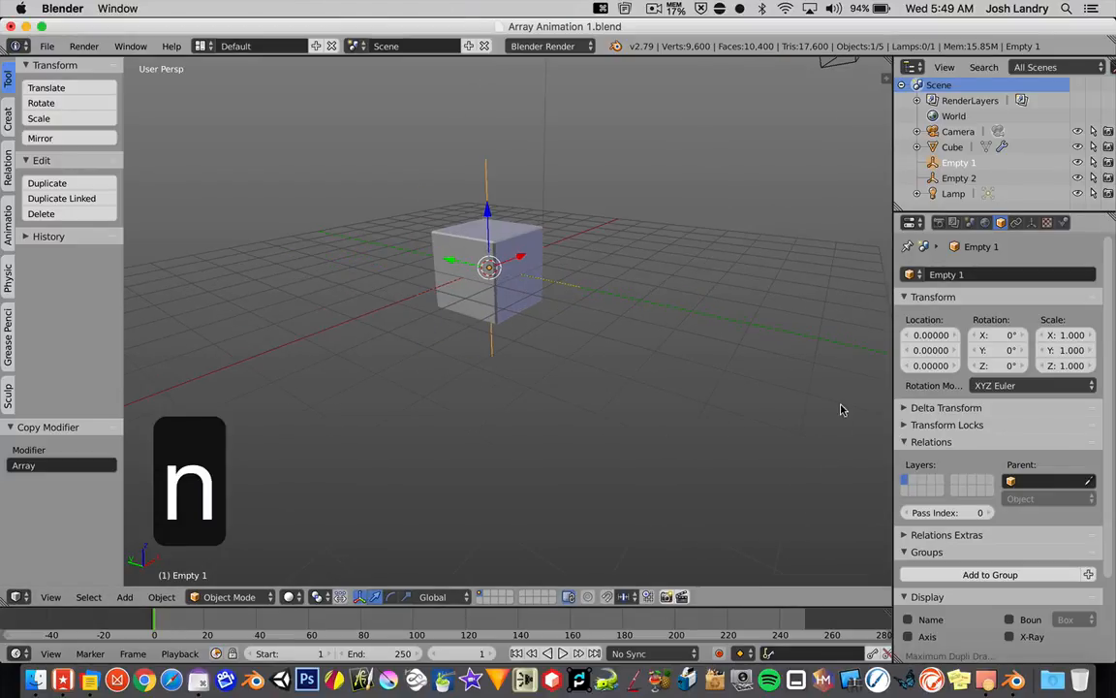
{"action": "right_click", "coordinate": [892, 348]}
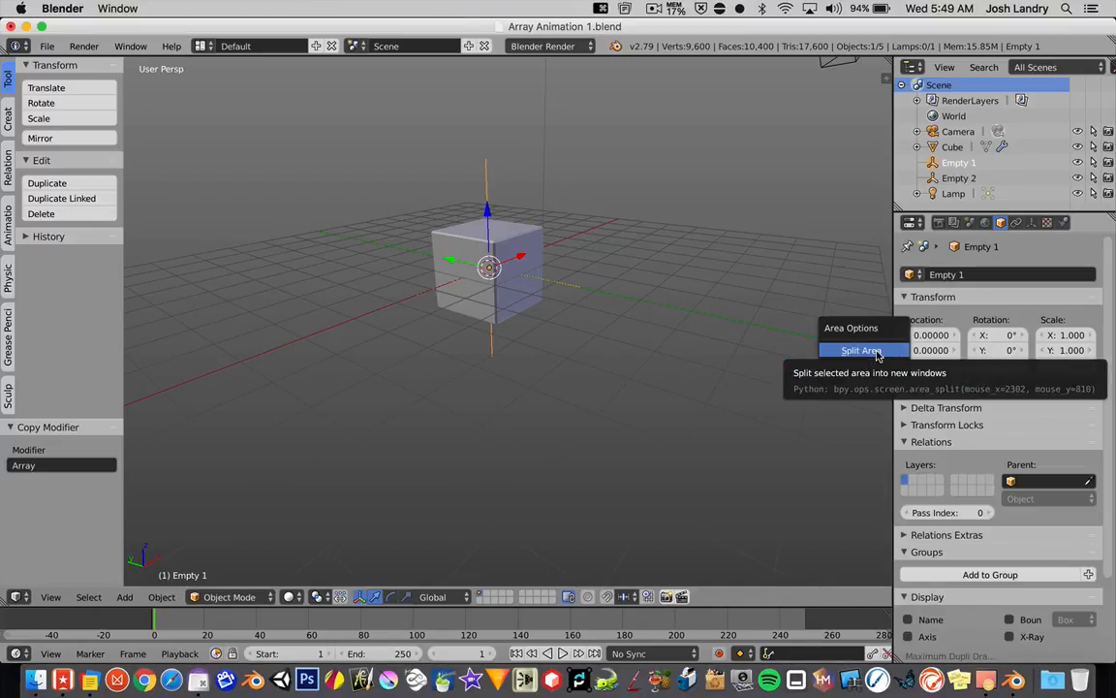
{"action": "left_click", "coordinate": [878, 352]}
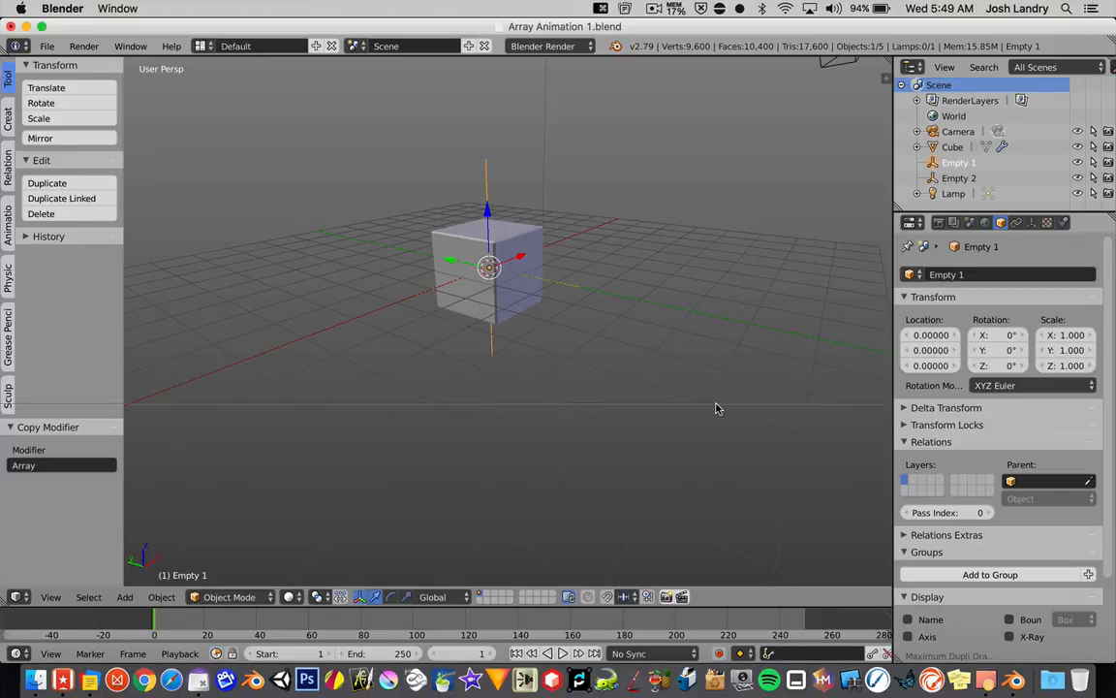
{"action": "left_click", "coordinate": [716, 398]}
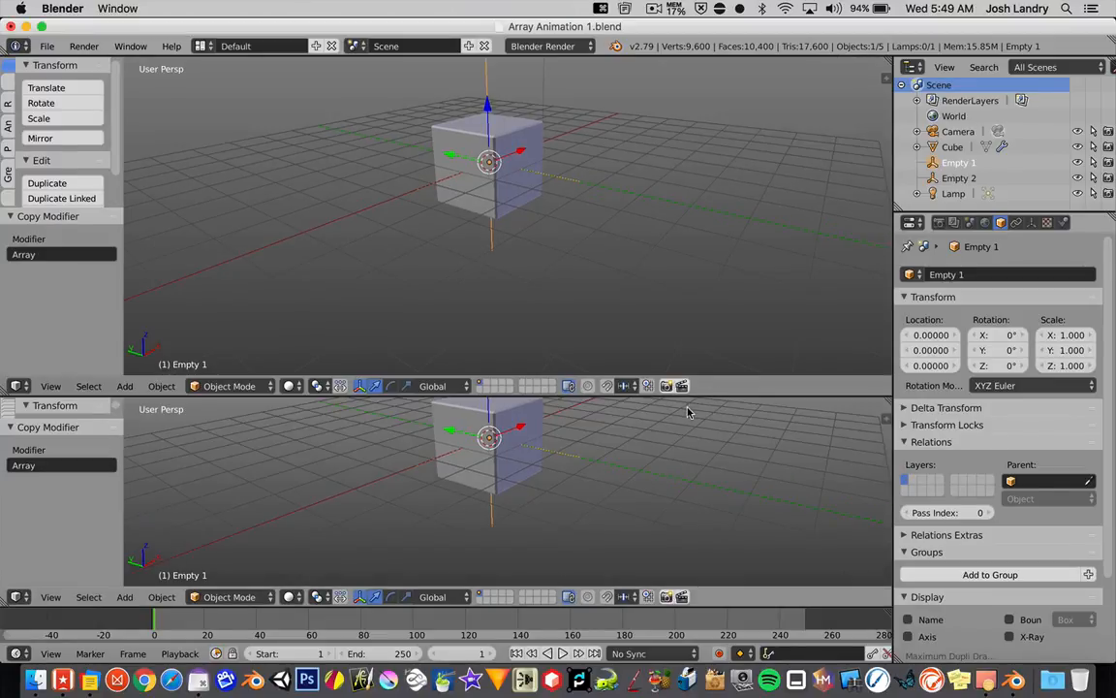
{"action": "left_click_drag", "start_coordinate": [673, 392], "coordinate": [686, 421]}
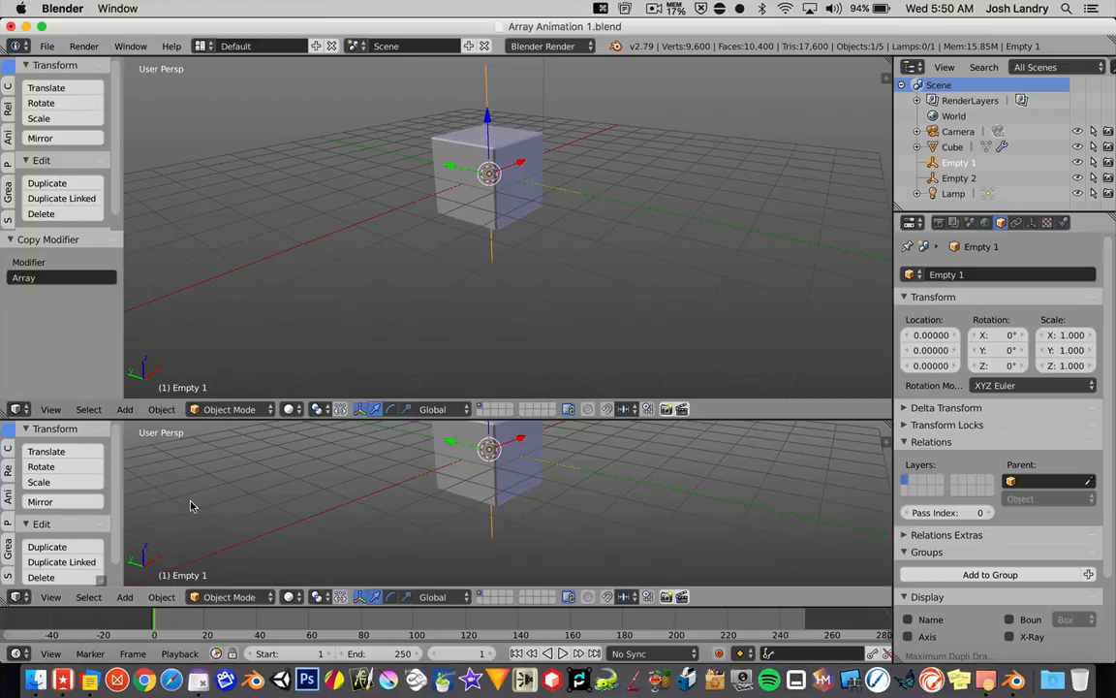
Step: Change the lower viewport area to a Dope Sheet with Summary turned off, and reduce its height
{"action": "left_click", "coordinate": [19, 597]}
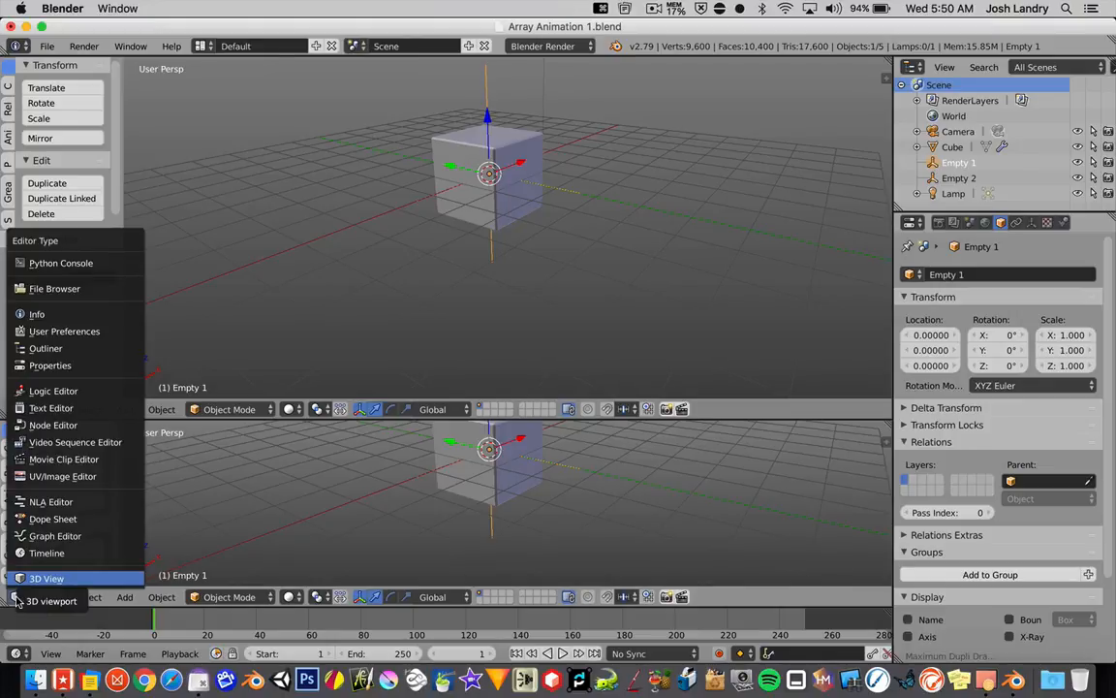
{"action": "left_click", "coordinate": [38, 519]}
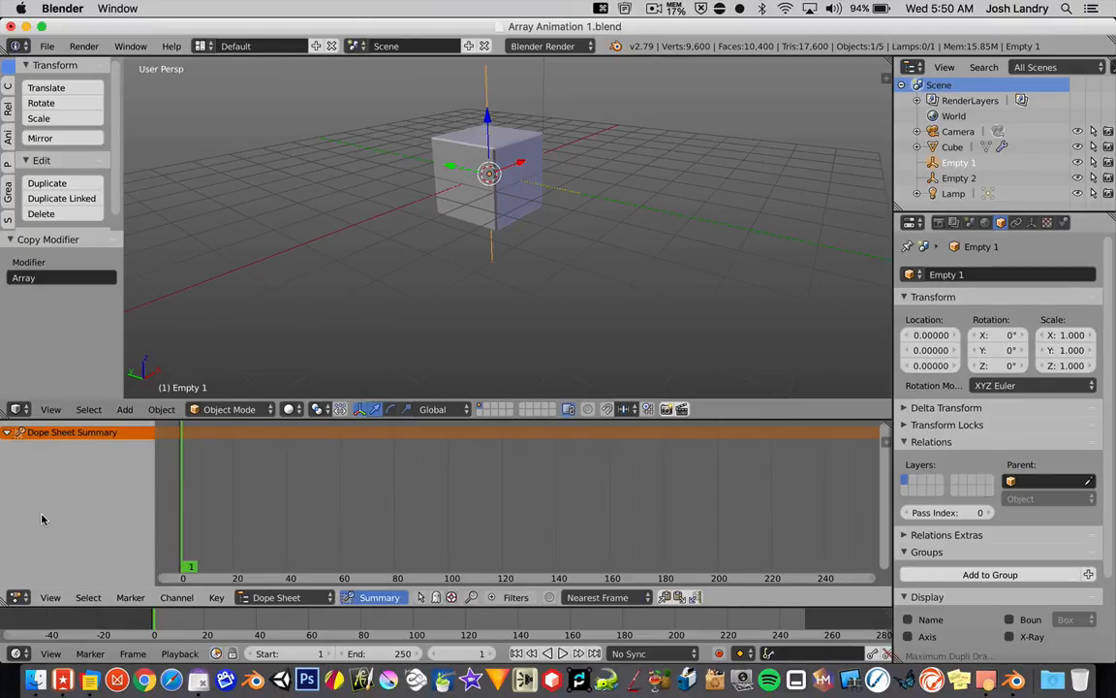
{"action": "left_click", "coordinate": [376, 598]}
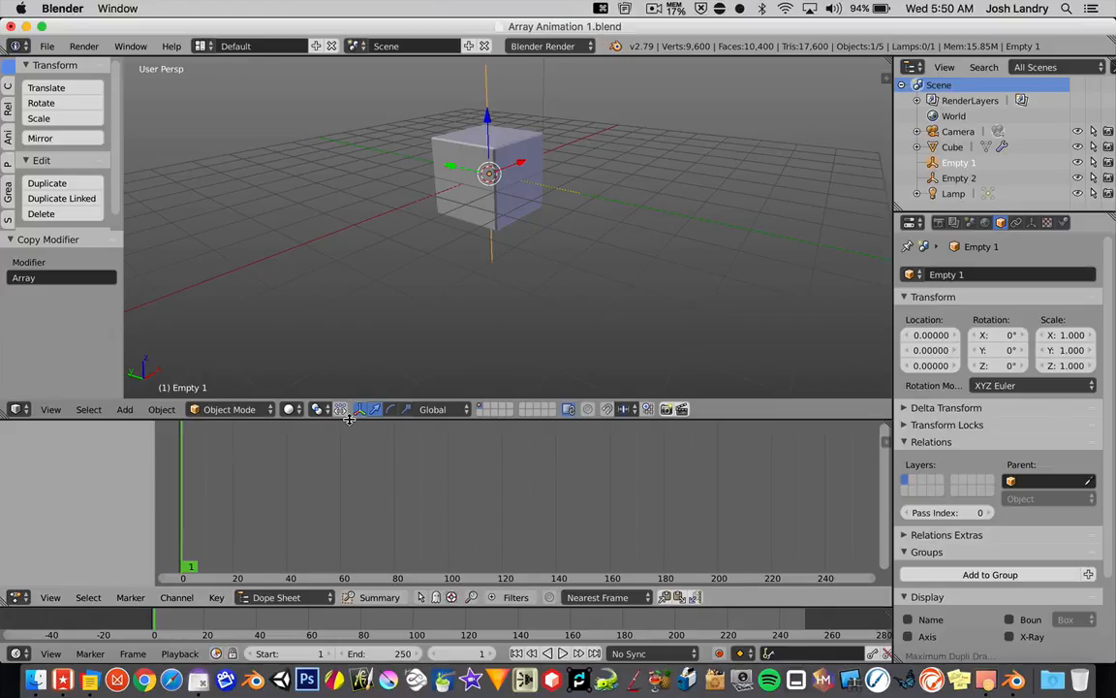
{"action": "left_click_drag", "start_coordinate": [349, 422], "coordinate": [344, 479]}
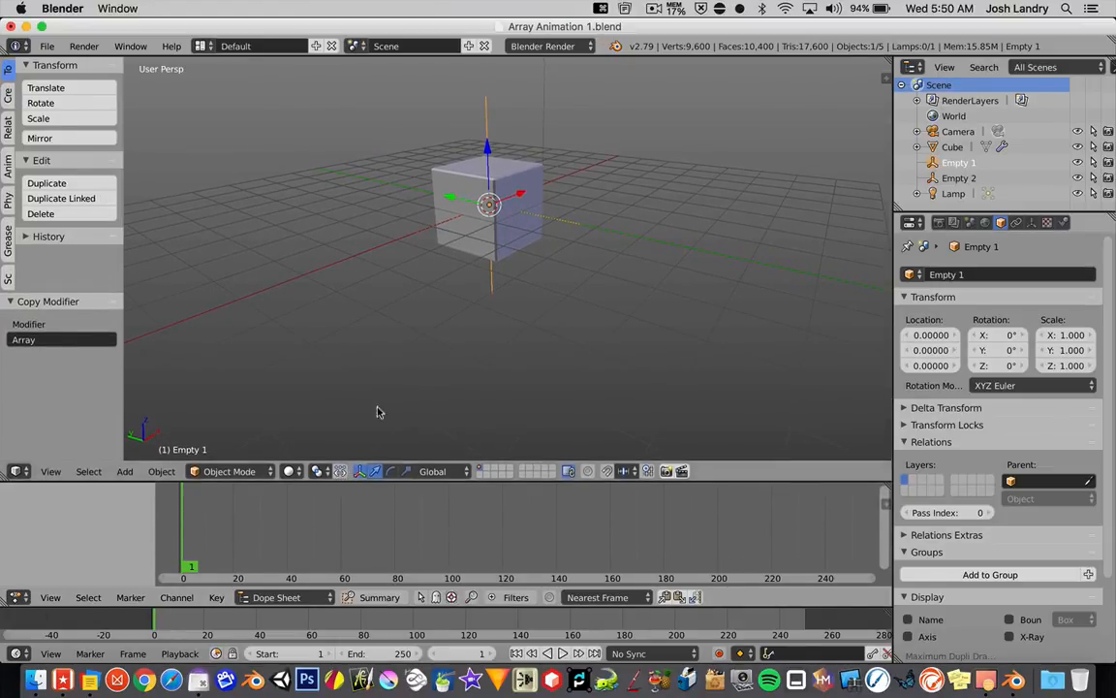
Step: Select the cube and rename its material to ArrayCube
{"action": "right_click", "coordinate": [510, 249]}
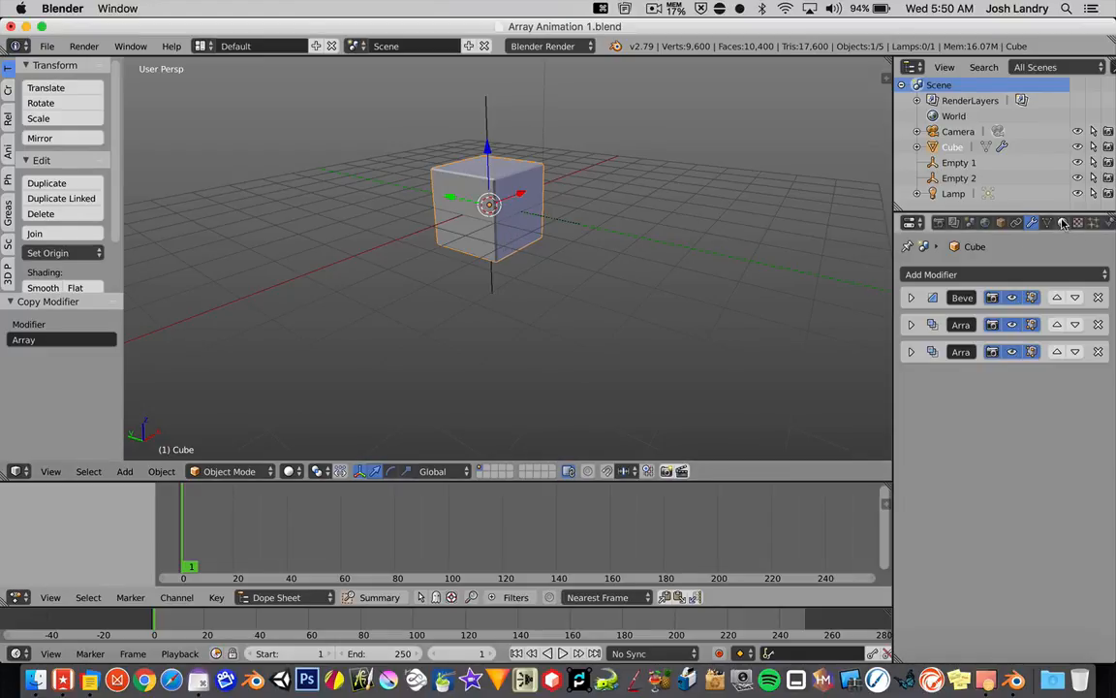
{"action": "left_click", "coordinate": [1063, 223]}
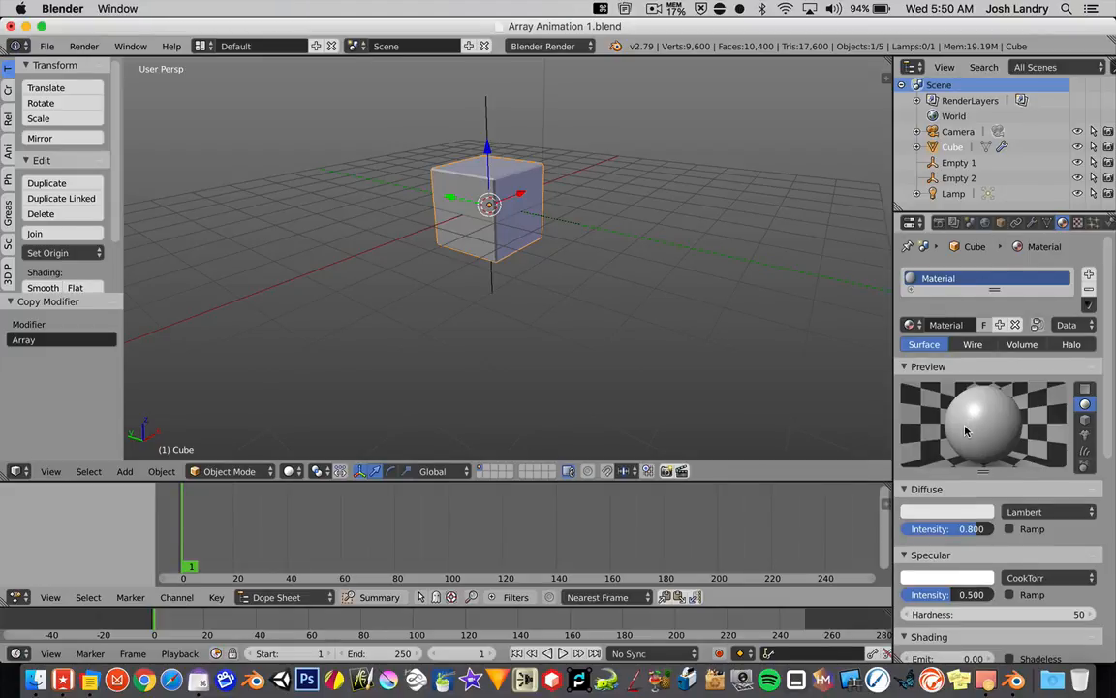
{"action": "left_click", "coordinate": [947, 327]}
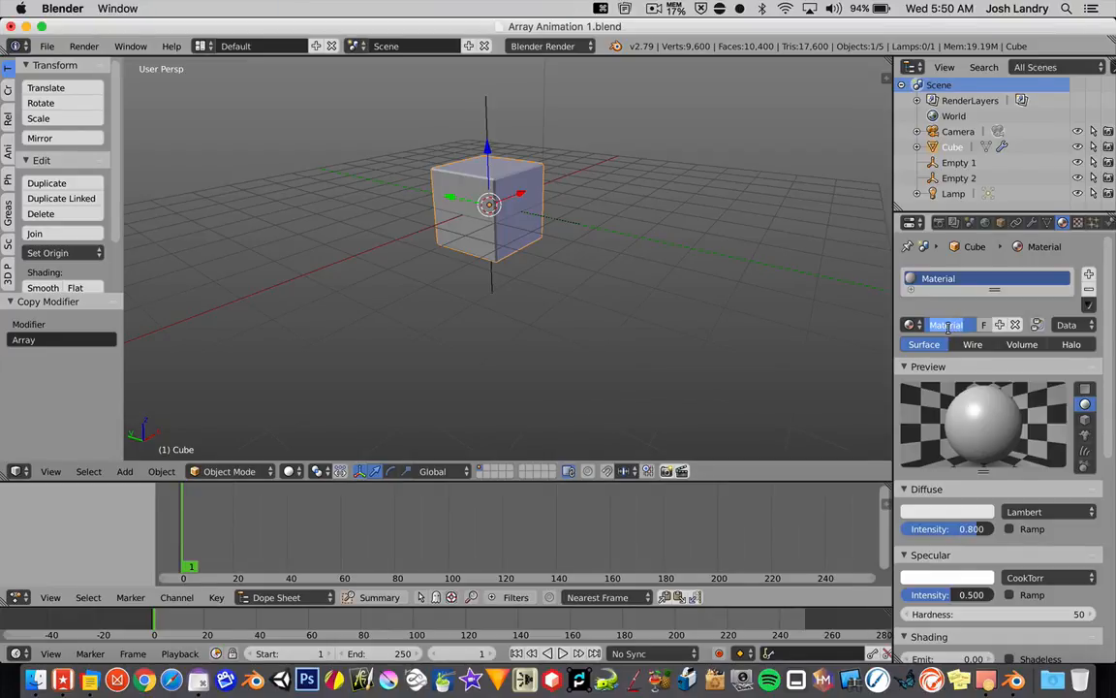
{"action": "type", "text": "Arra"}
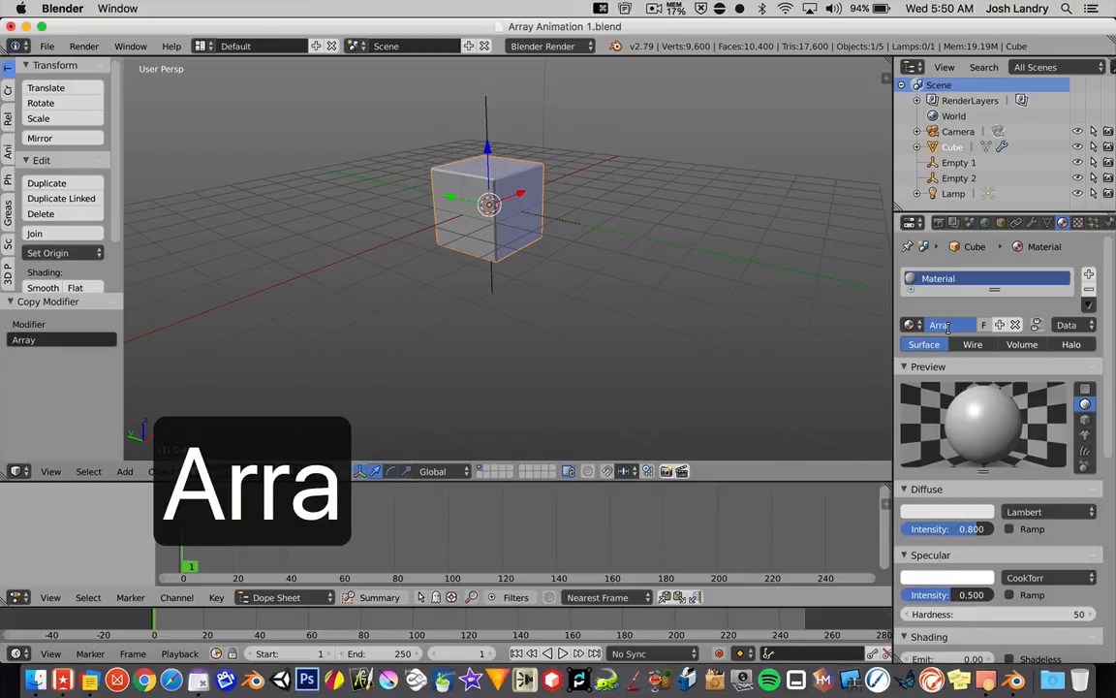
{"action": "type", "text": "yCube"}
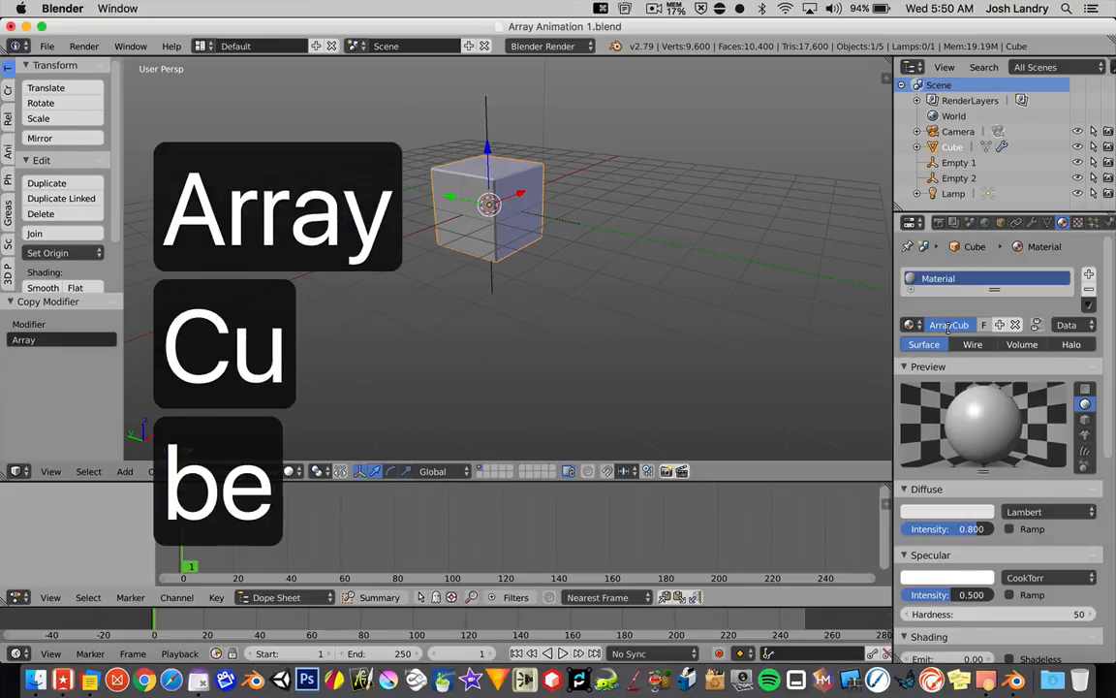
{"action": "key", "text": "Return"}
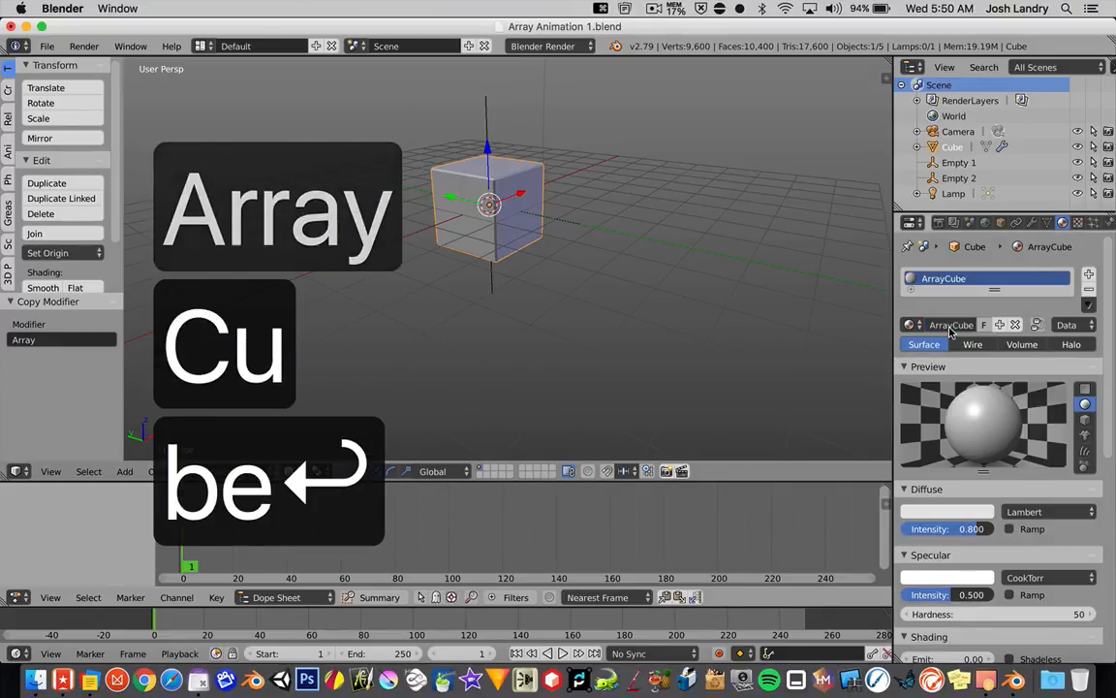
Step: Set the ArrayCube material's diffuse colour to a bright cyan-blue and save the file
{"action": "left_click", "coordinate": [947, 511]}
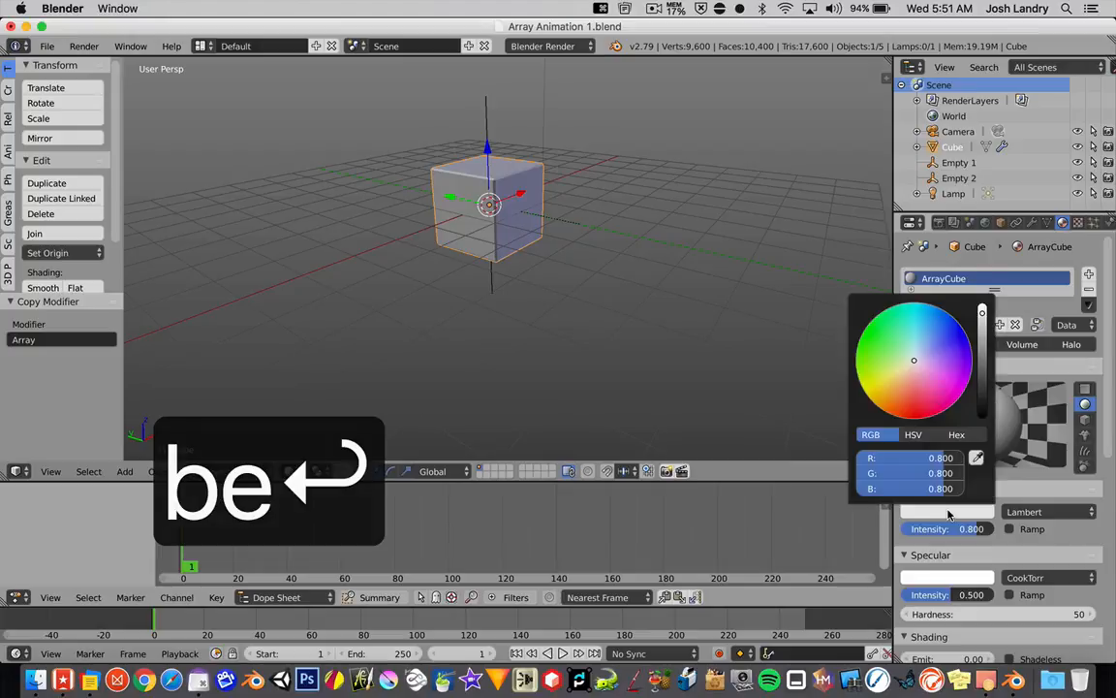
{"action": "left_click", "coordinate": [921, 338]}
{"action": "left_click_drag", "start_coordinate": [920, 336], "coordinate": [924, 336]}
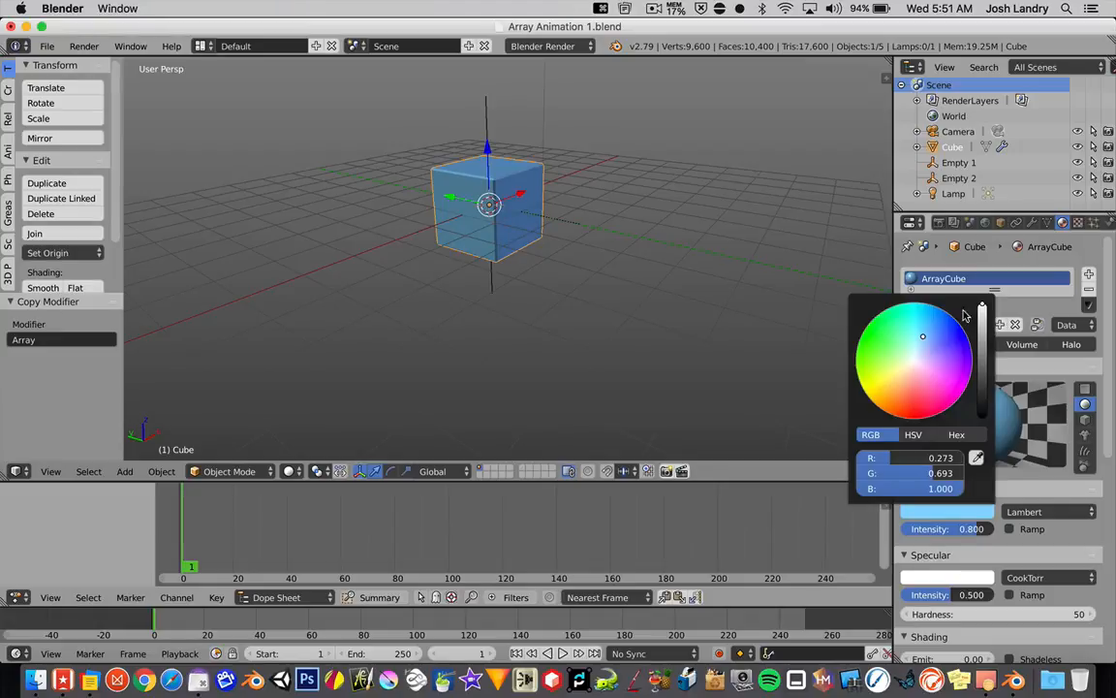
{"action": "left_click", "coordinate": [917, 325]}
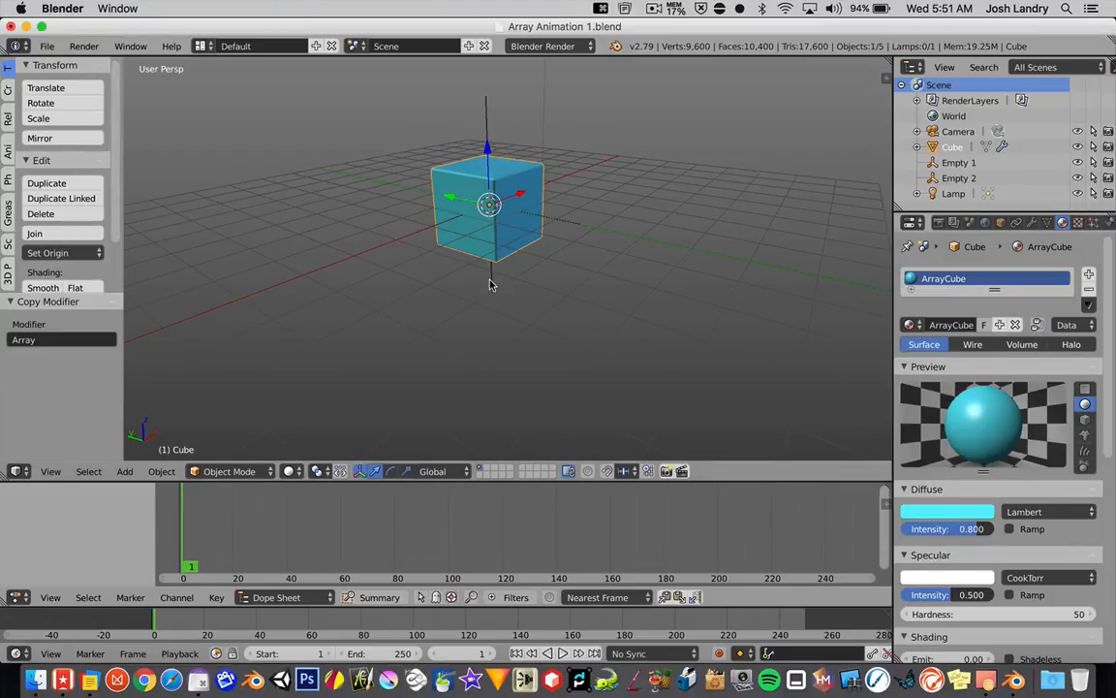
{"action": "left_click", "coordinate": [48, 47]}
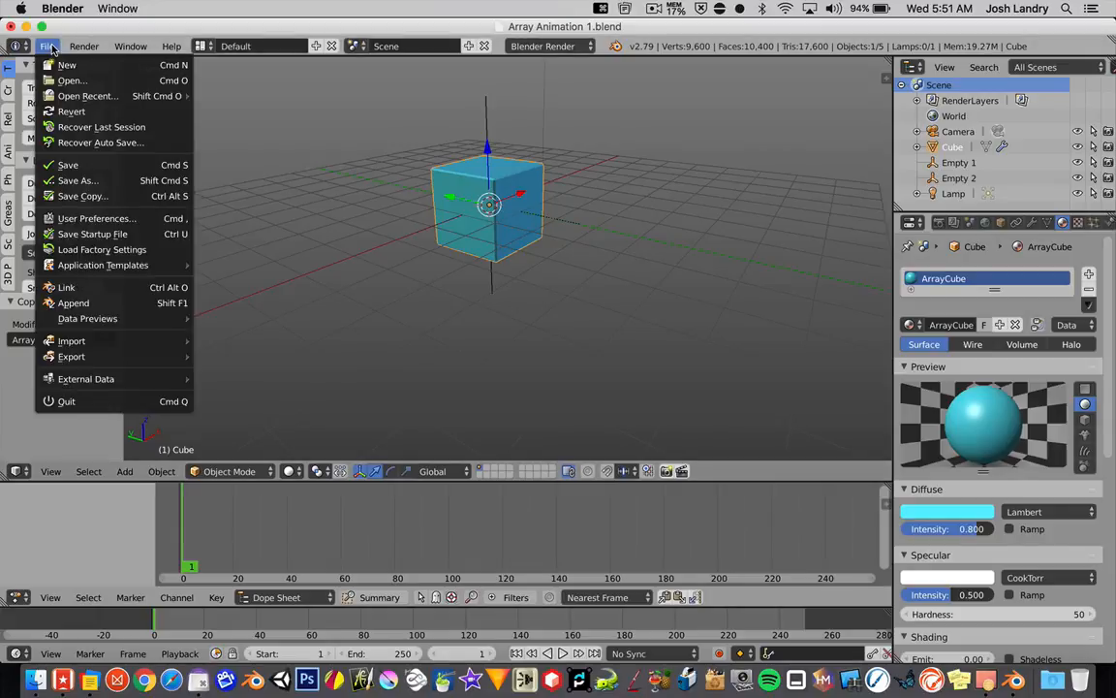
{"action": "left_click", "coordinate": [74, 165]}
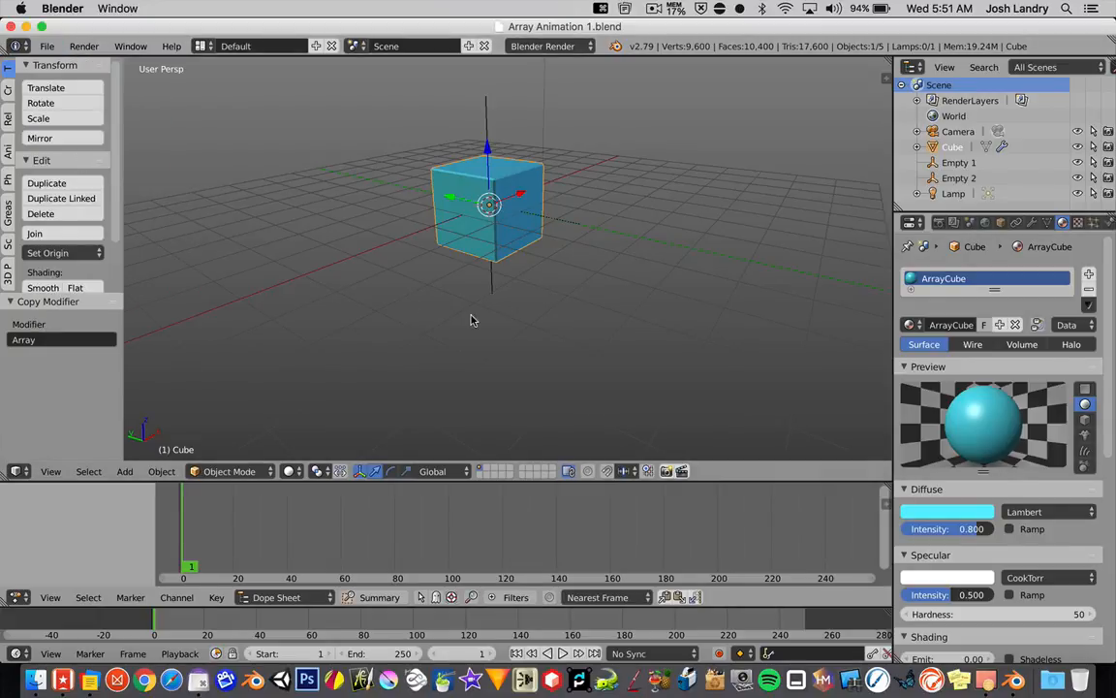